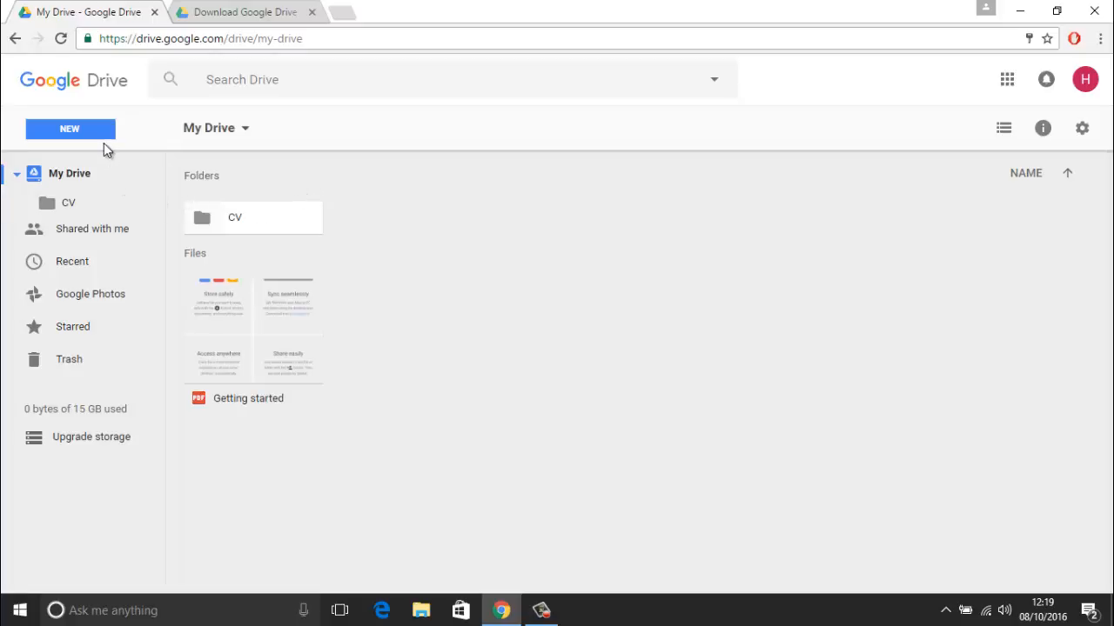
Open the CV folder and create a new Google Docs document in it.
left_click(241, 226)
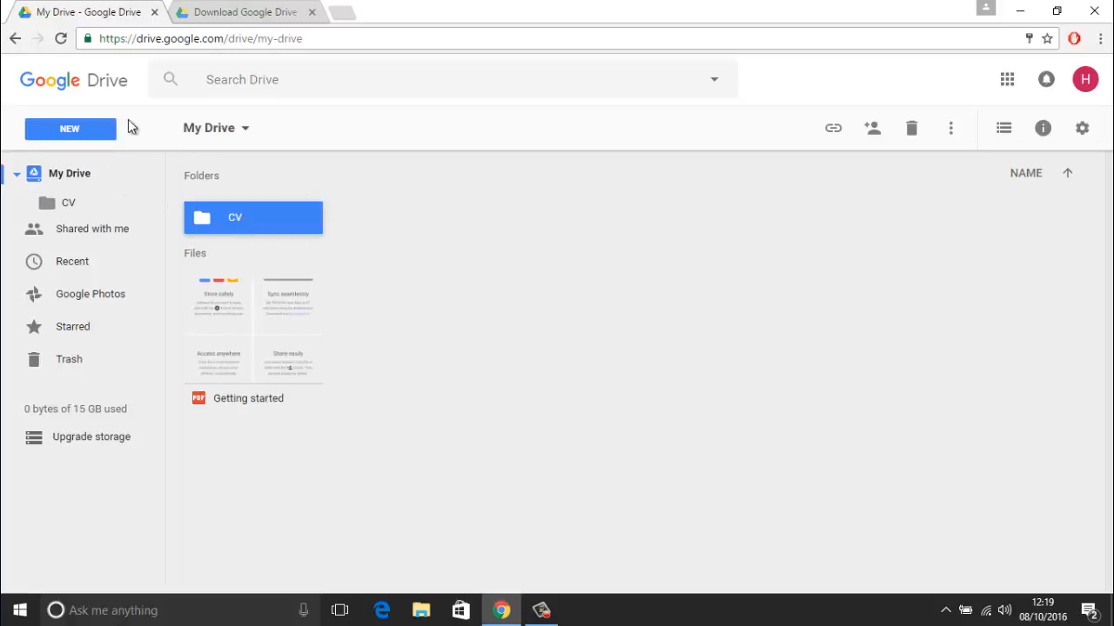
double_click(252, 216)
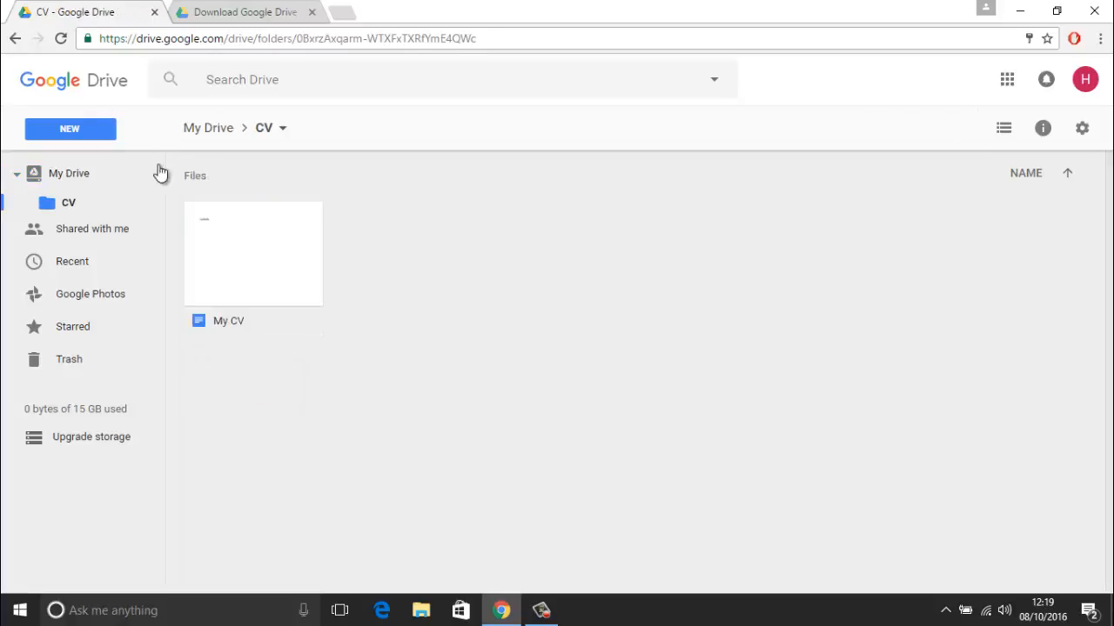
left_click(95, 129)
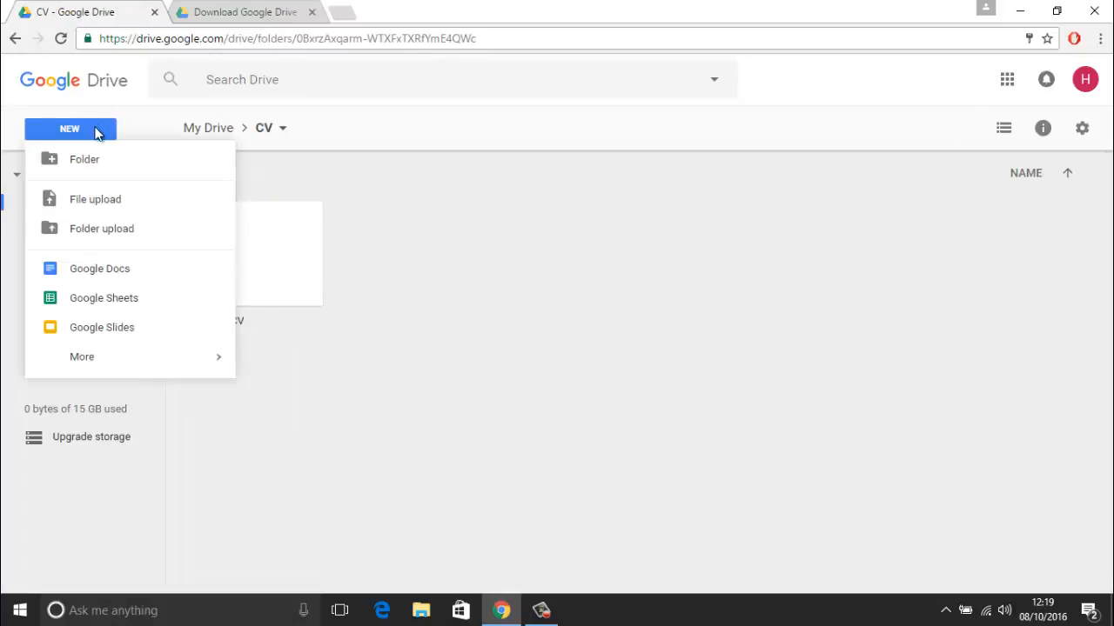
left_click(143, 268)
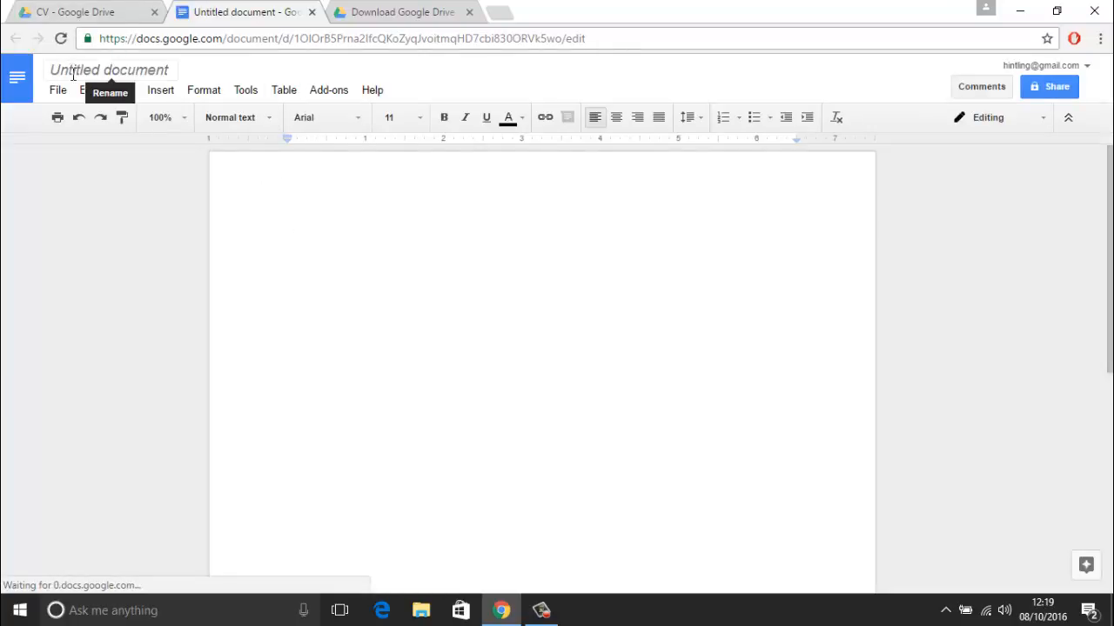
Rename the untitled document as "My Sample".
left_click(109, 67)
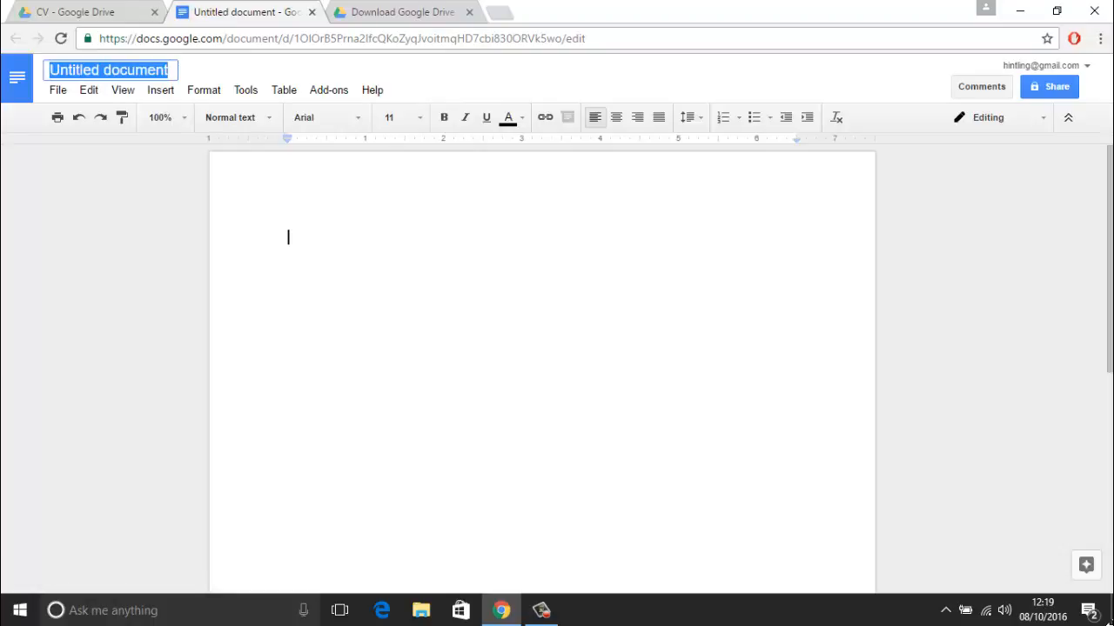
type("My S")
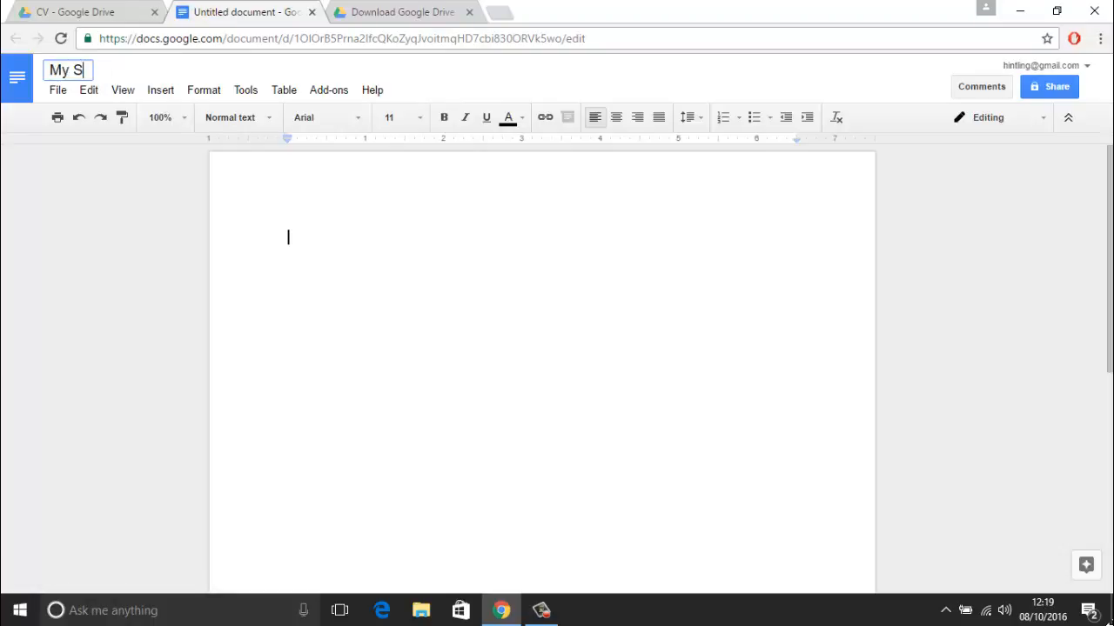
type("ample")
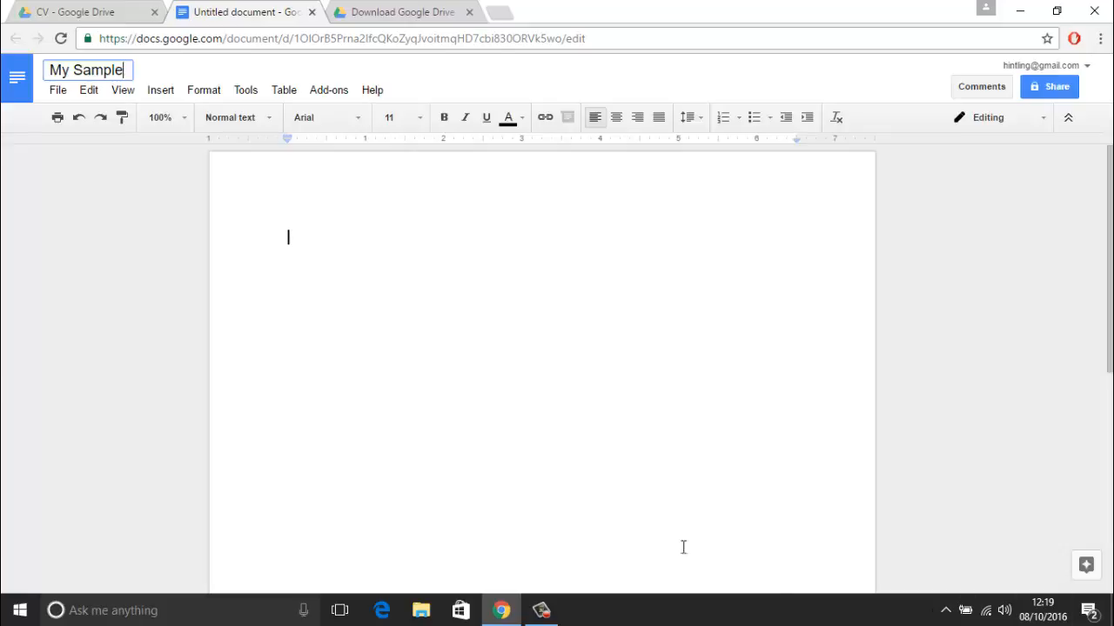
left_click(453, 385)
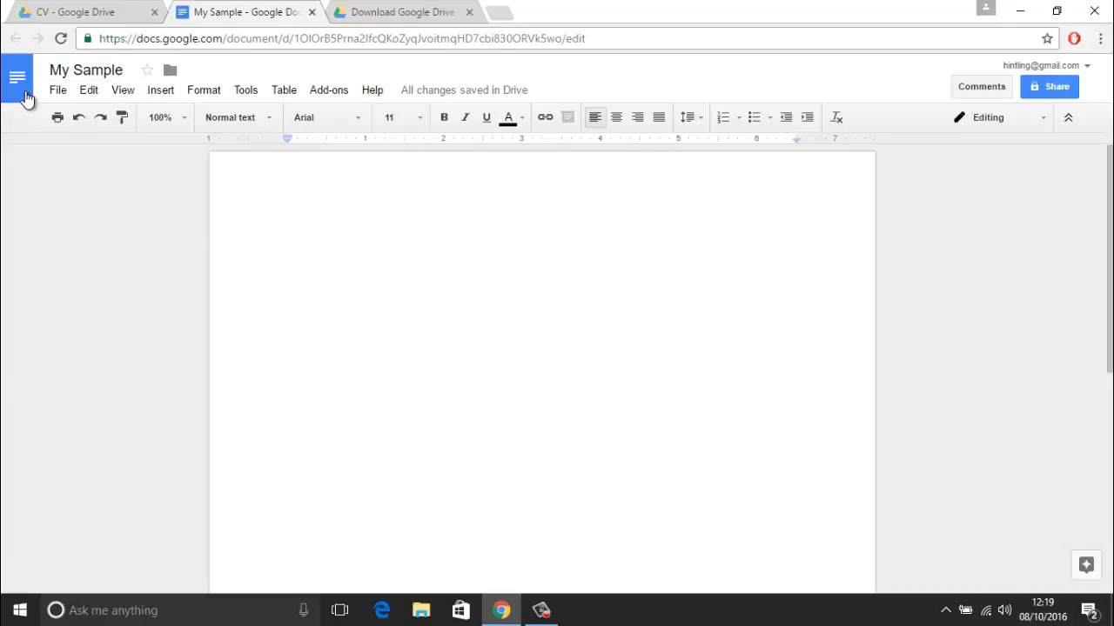
Review the page setup options for orientation, paper size, page color and margins, and cancel without changing them.
left_click(58, 90)
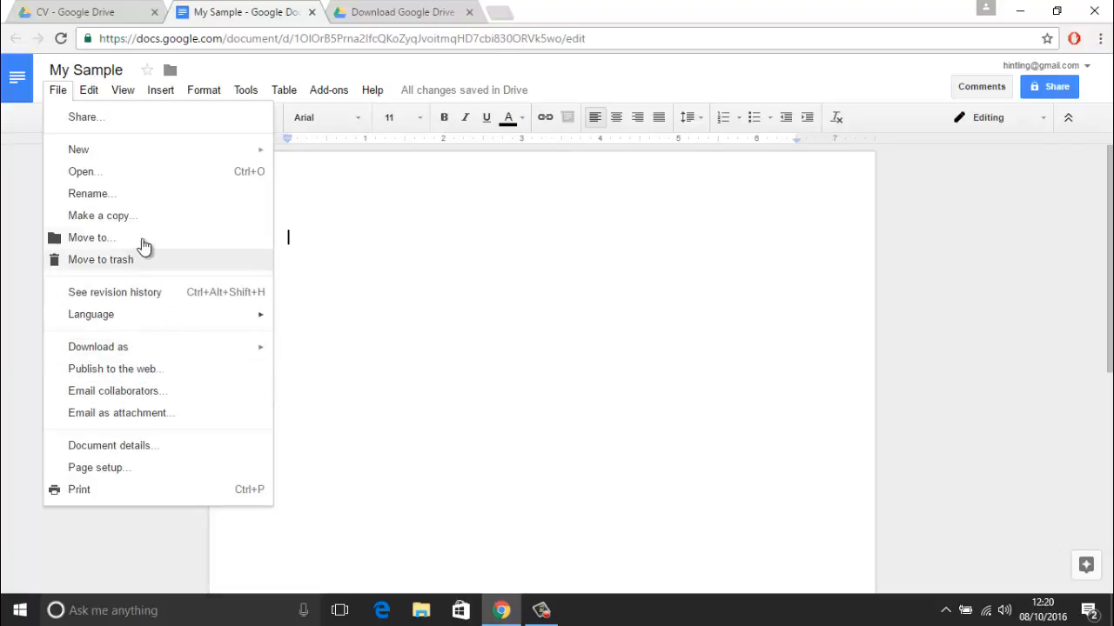
left_click(96, 468)
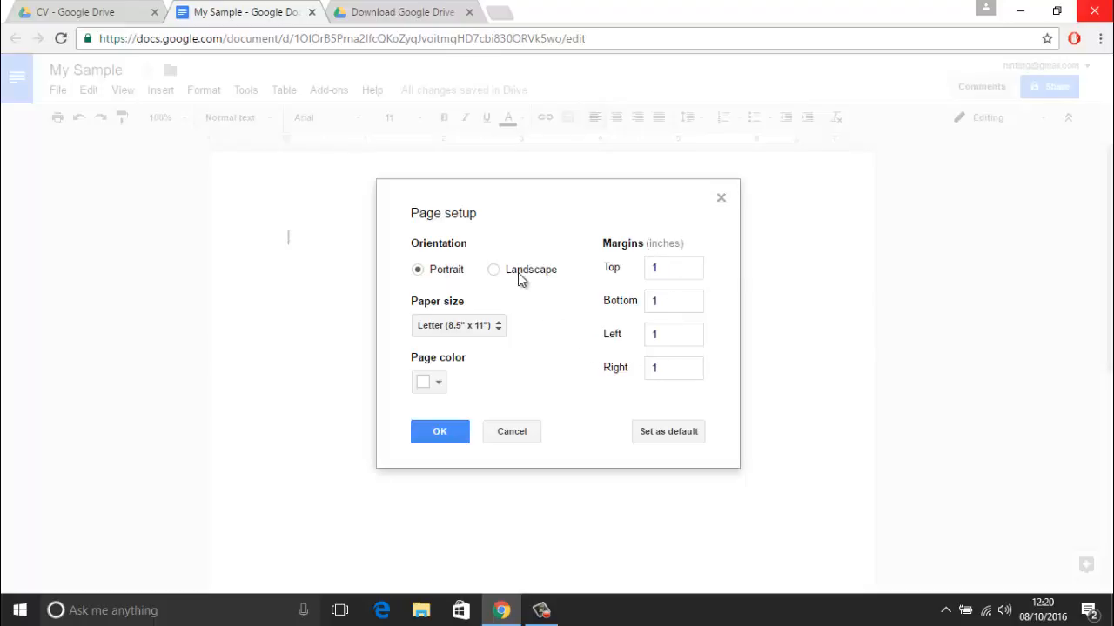
left_click(512, 432)
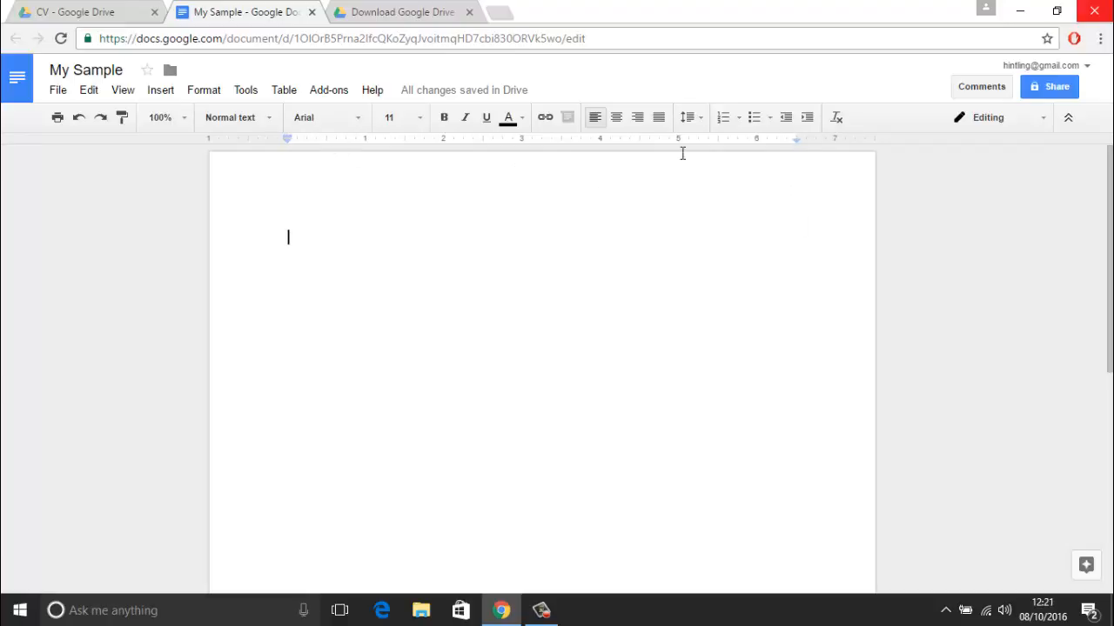
Fill the first line of the page with repeated letters "d" until the text wraps onto a second line.
type("dddddddddddddddddddddddddddddddddd")
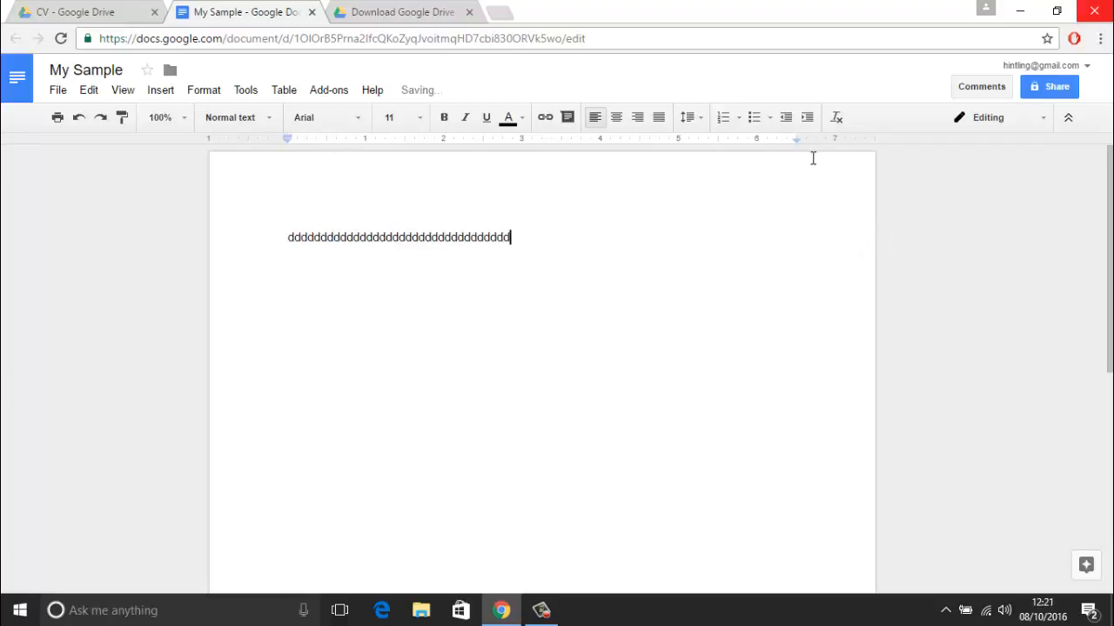
type("dddddddddddddddddddddddddddddddddddddd")
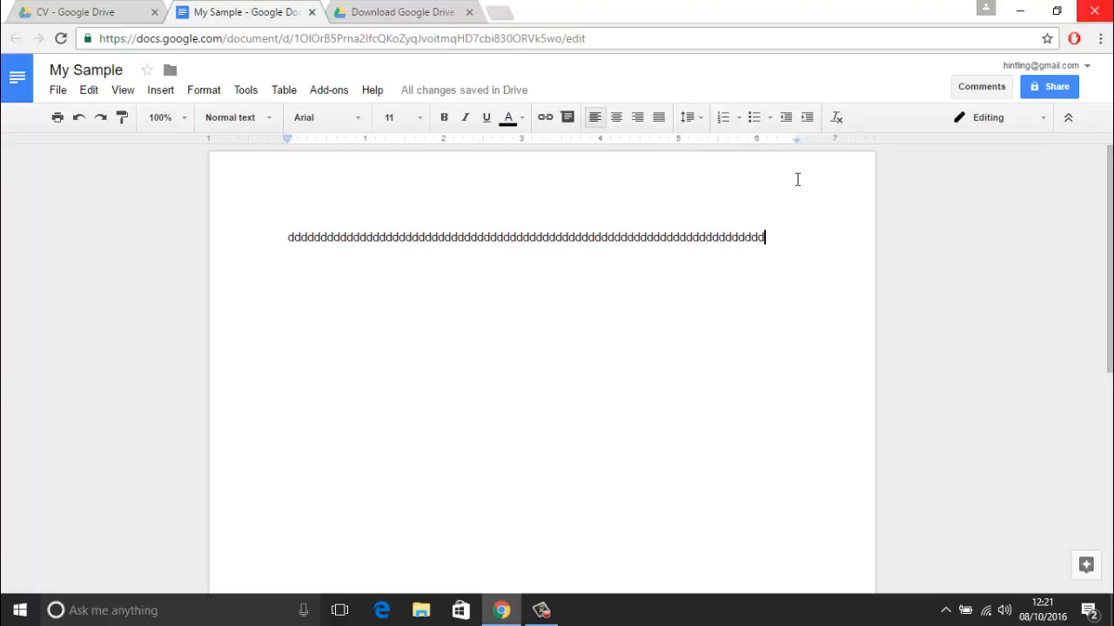
type("ddddddddddddd")
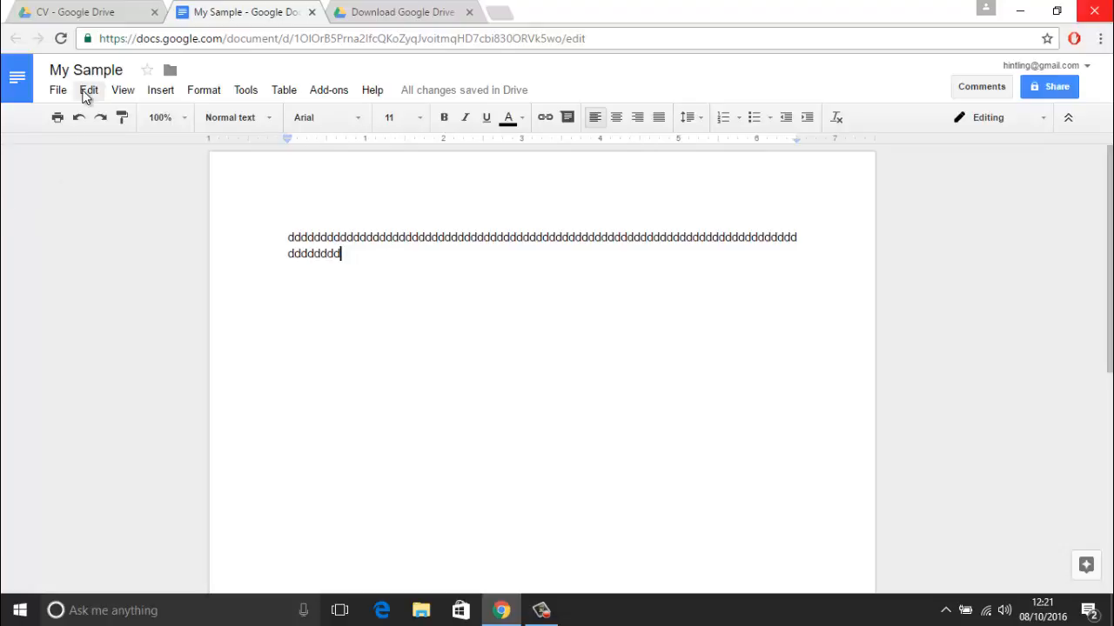
Show the equation toolbar in the document view.
left_click(88, 90)
mouse_move(123, 91)
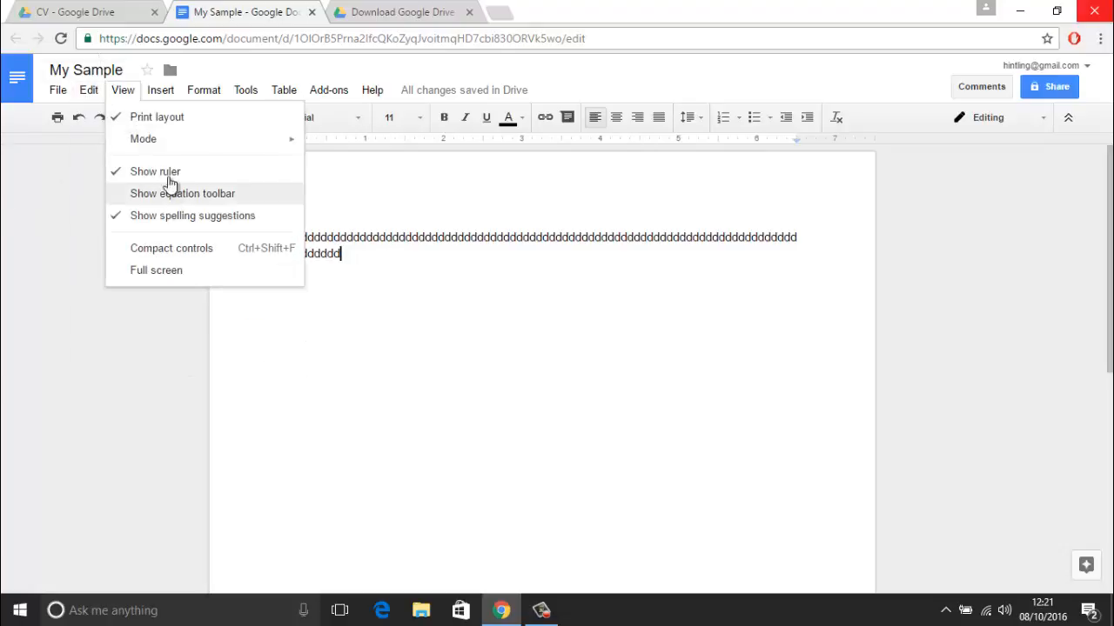
mouse_move(87, 90)
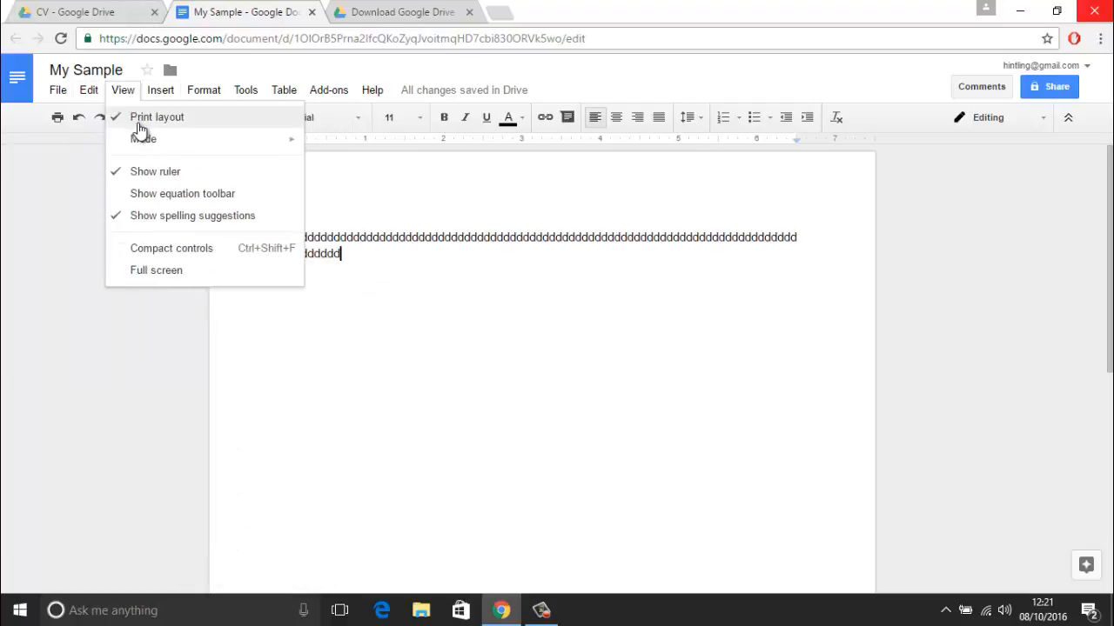
mouse_move(179, 139)
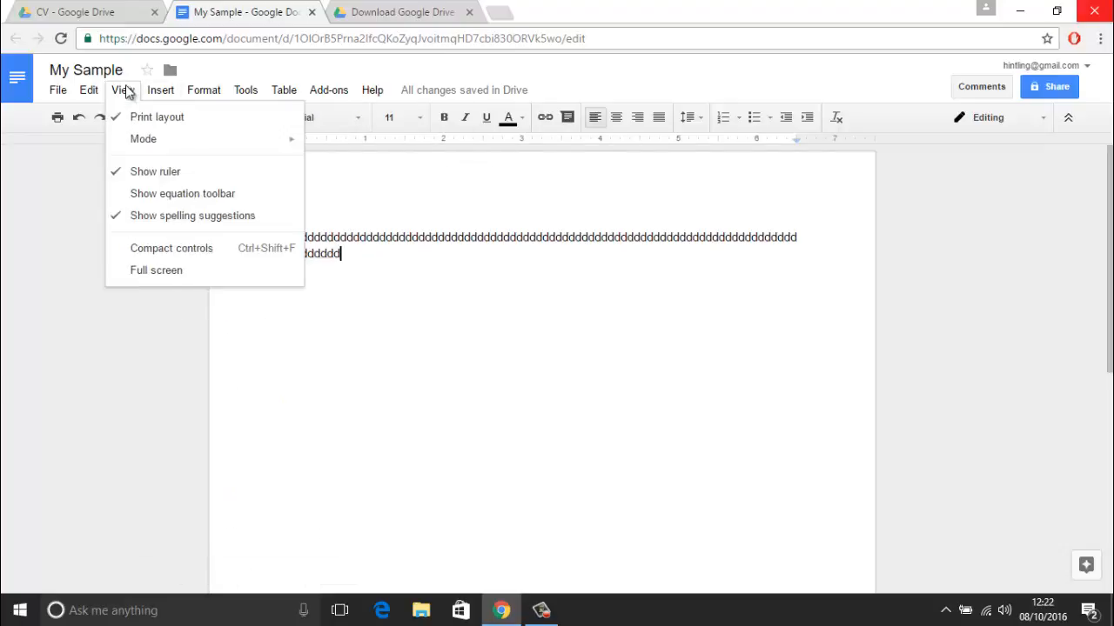
left_click(225, 194)
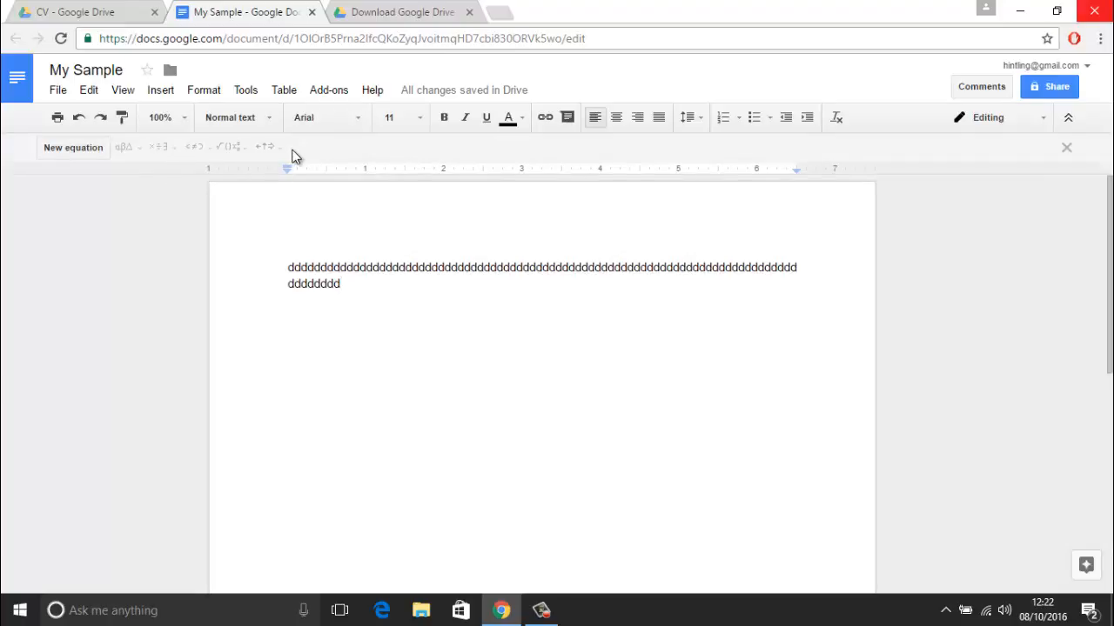
Switch the document to compact controls and restore the full menus.
left_click(158, 92)
mouse_move(126, 92)
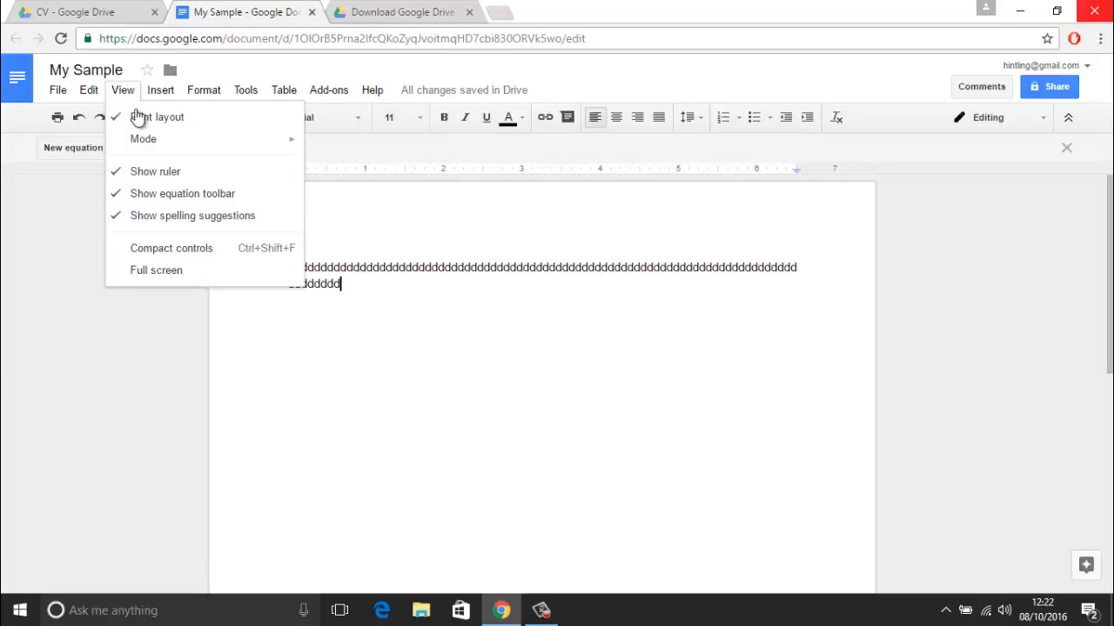
left_click(200, 250)
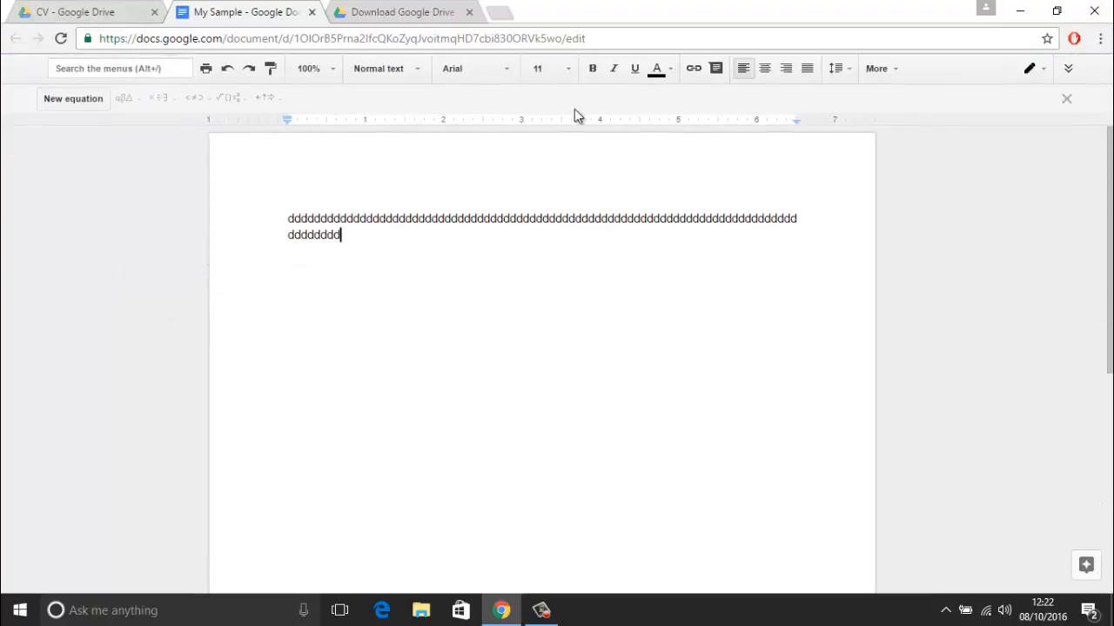
left_click(1070, 71)
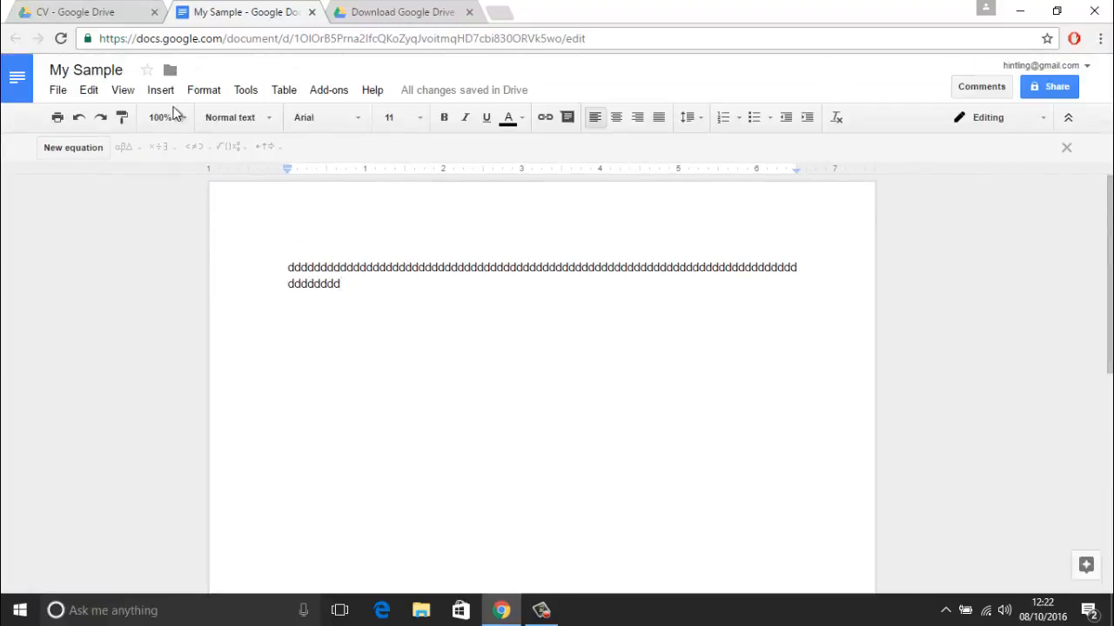
left_click(115, 98)
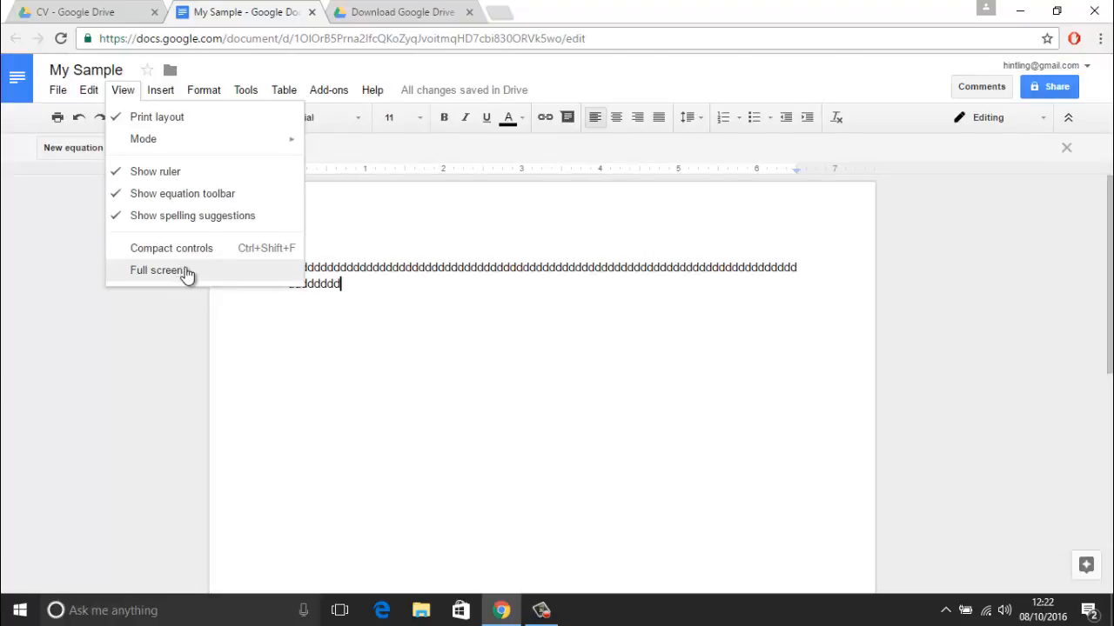
Add the comment "Improve this" to the paragraph of repeated letters.
left_click(460, 269)
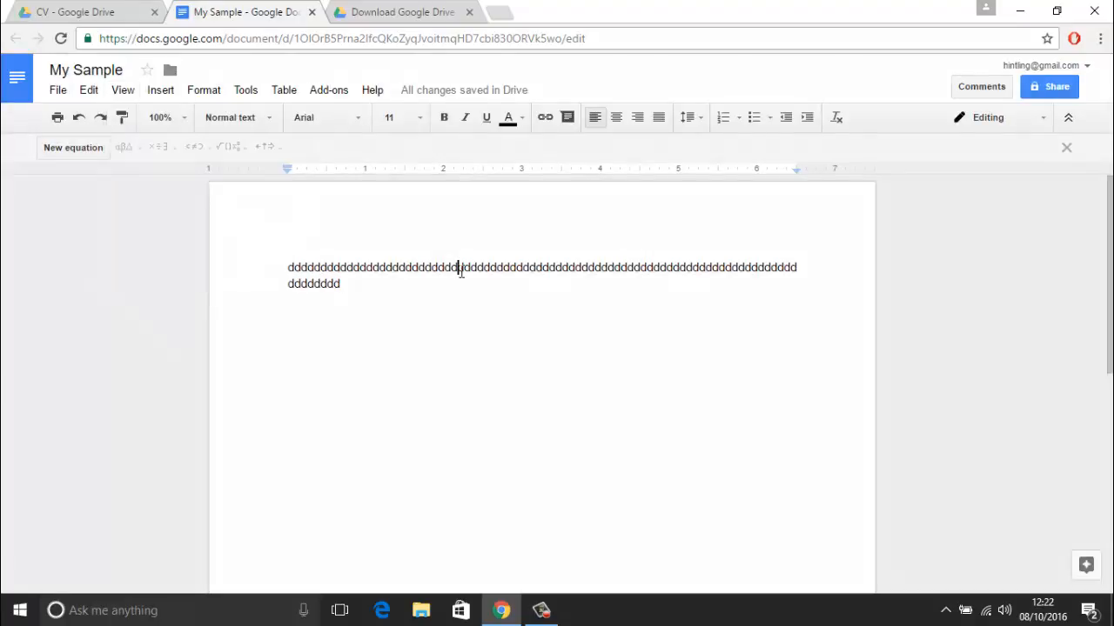
left_click(146, 94)
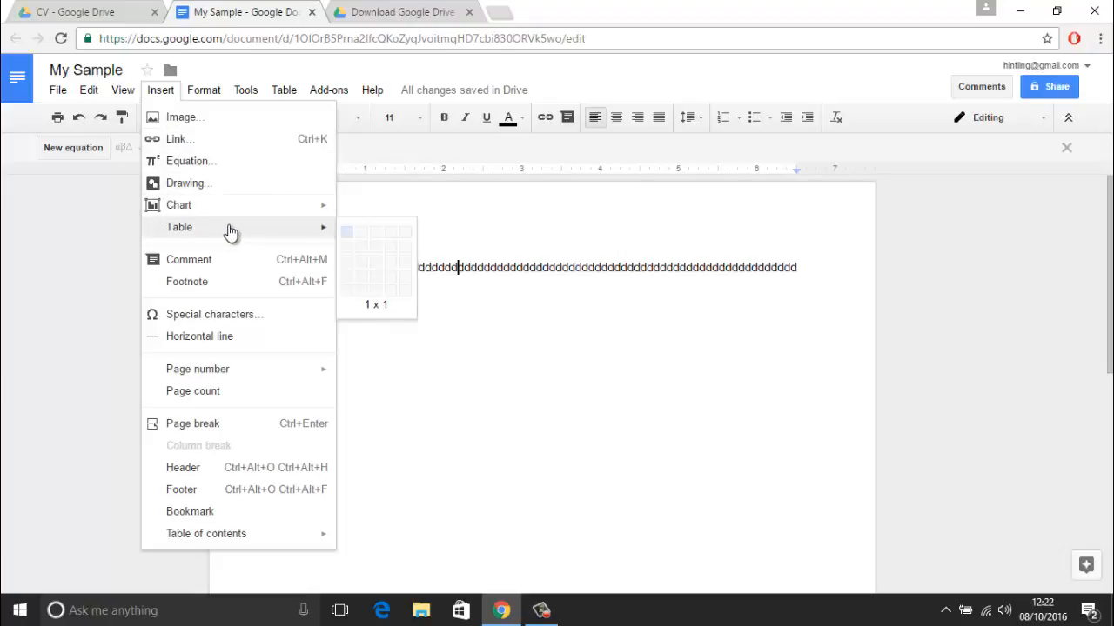
mouse_move(311, 233)
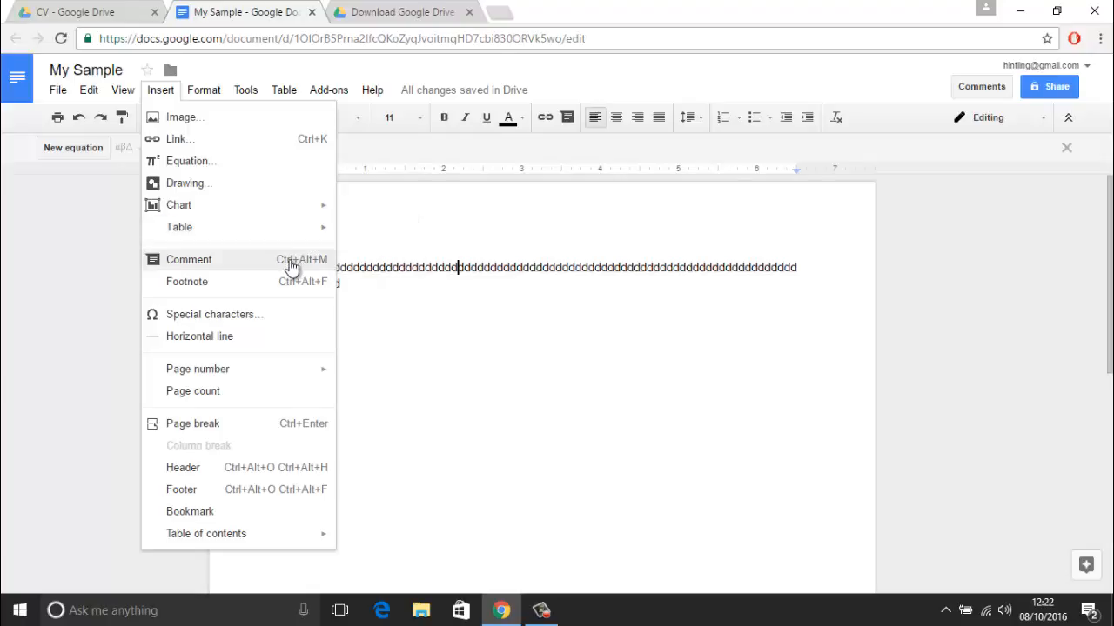
left_click(223, 267)
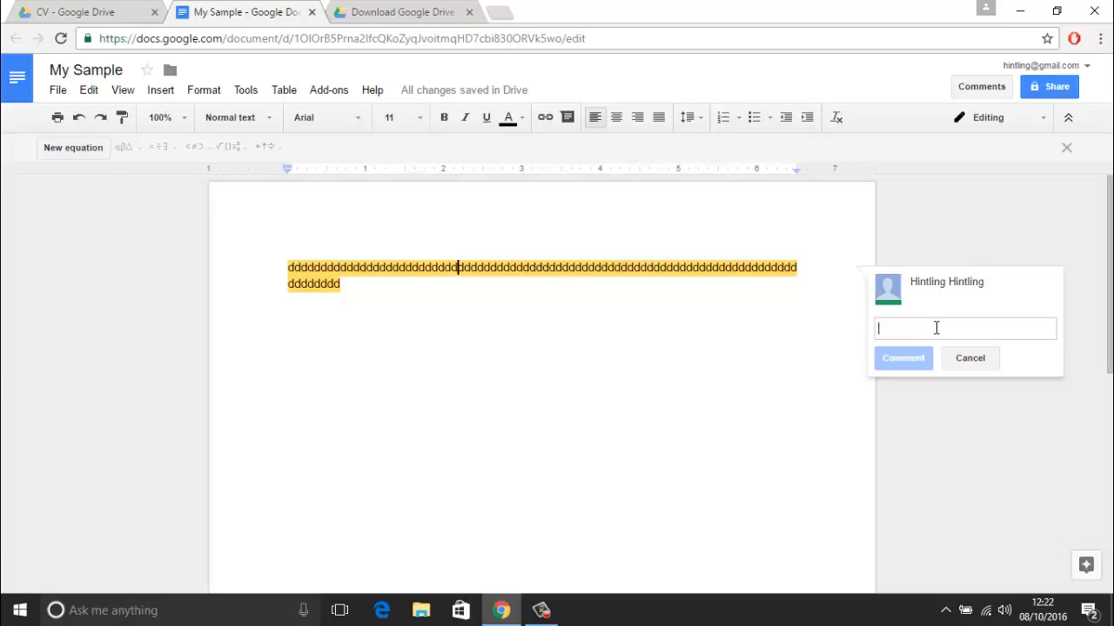
type("Improve thi")
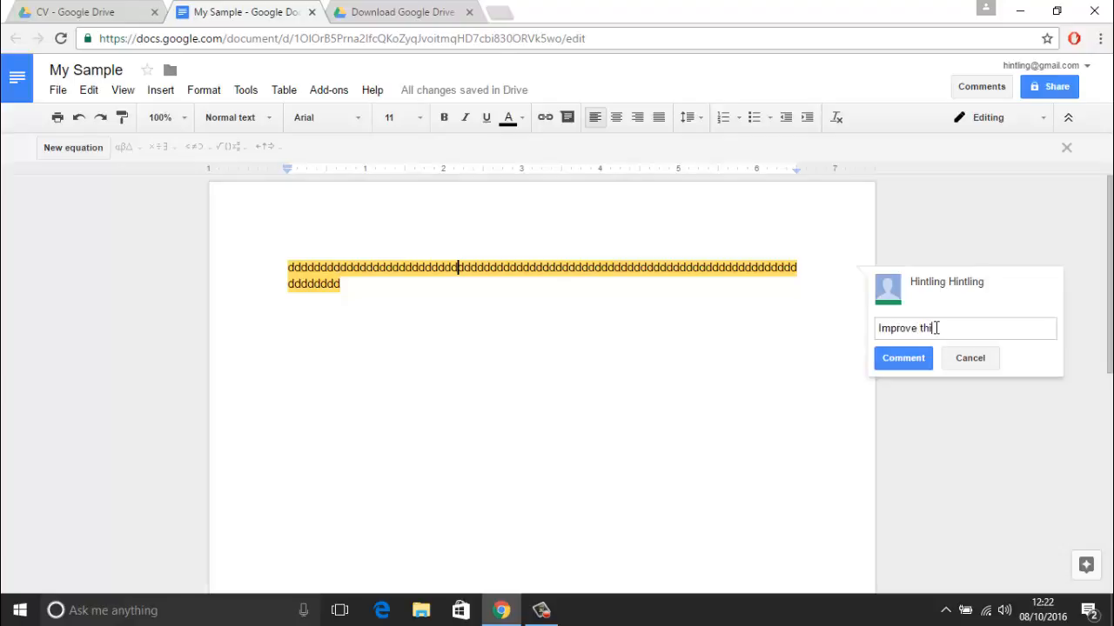
type("s")
key("Return")
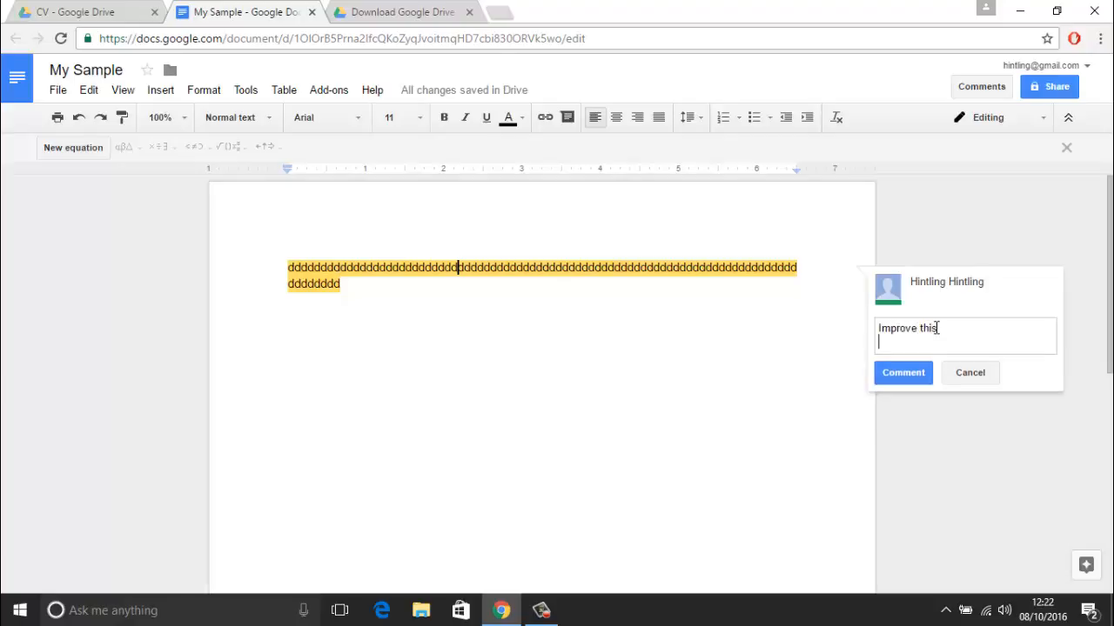
left_click(901, 380)
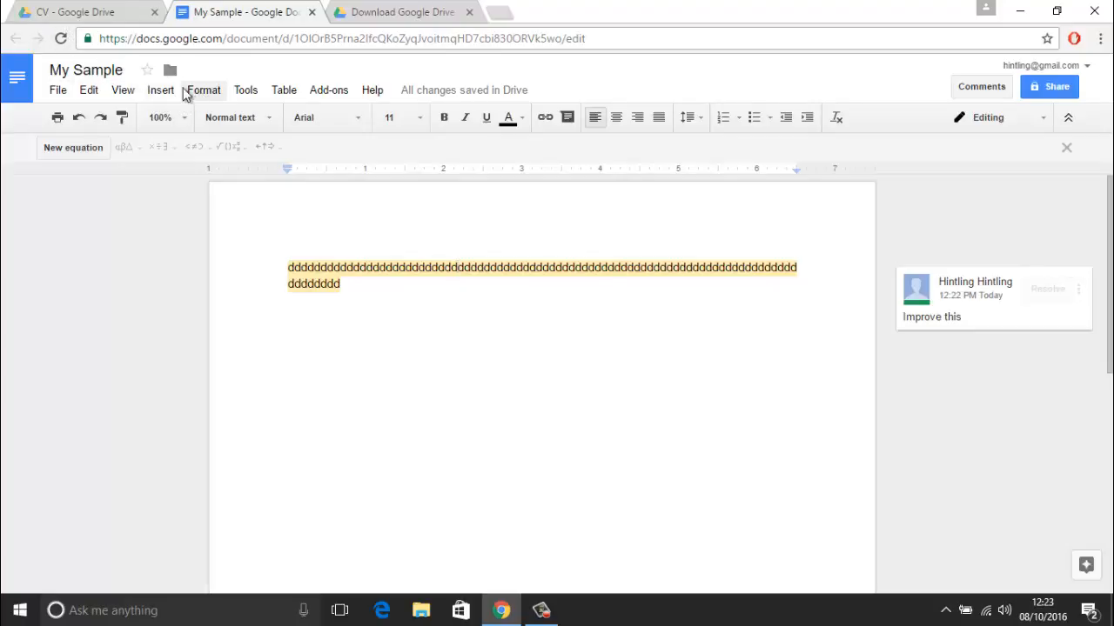
Insert a horizontal line in the middle of the paragraph and undo the insertion.
left_click(170, 93)
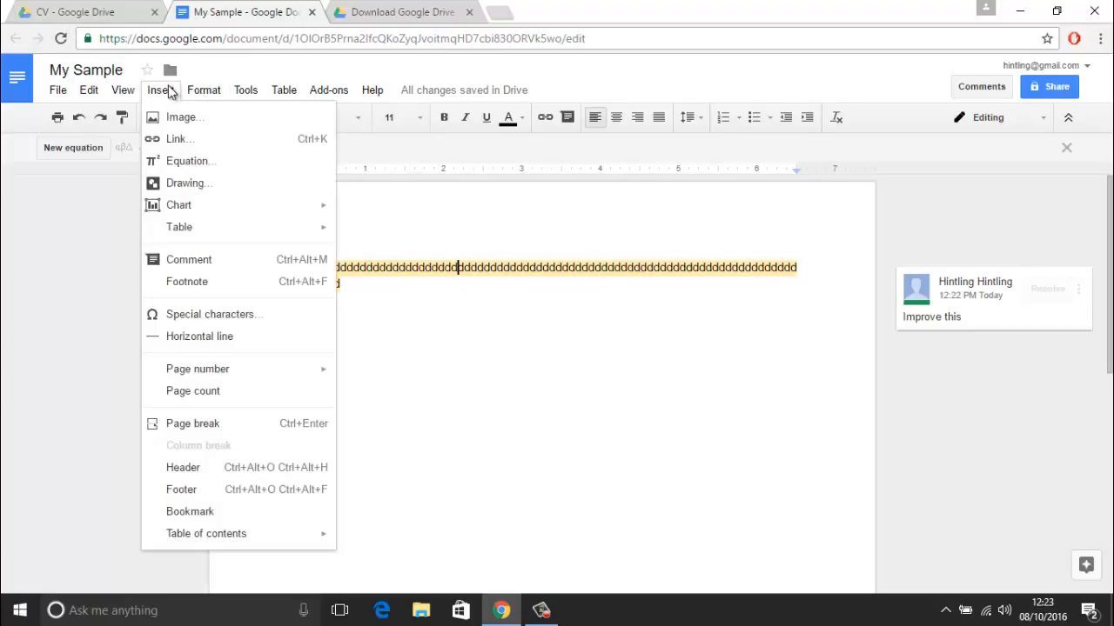
left_click(293, 337)
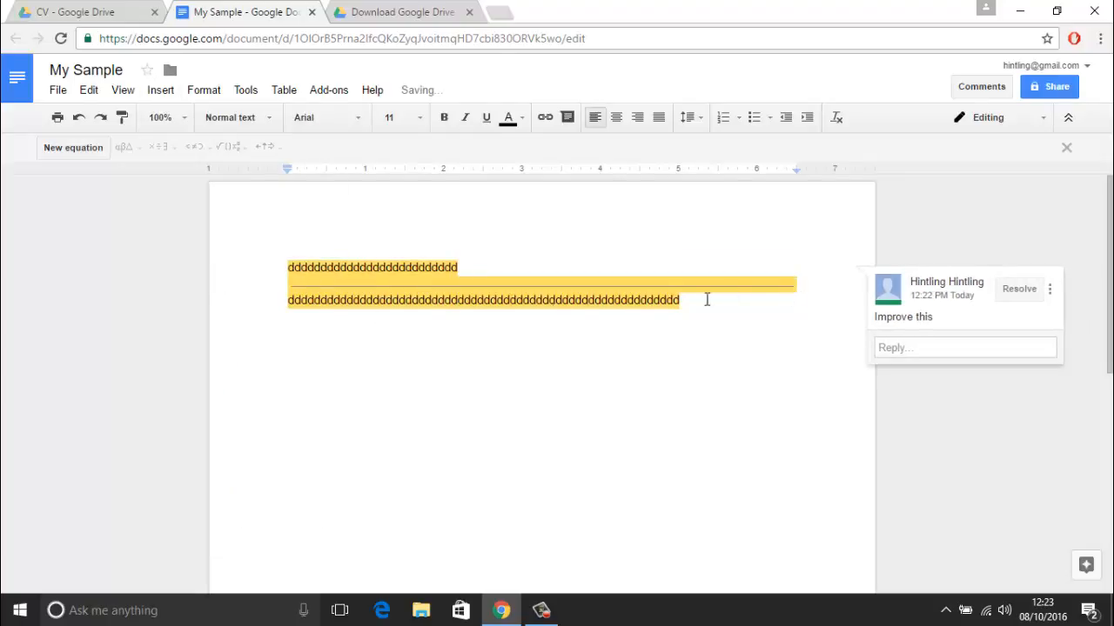
key("ctrl+z")
Add a page header reading "University 2016" and look through the pages of the document.
left_click(160, 90)
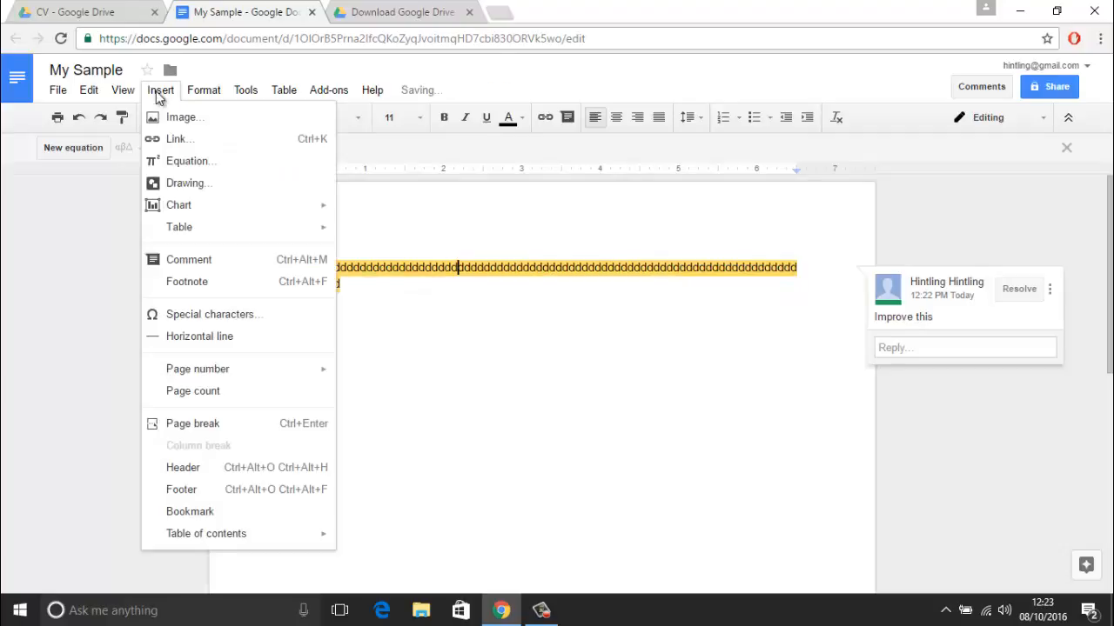
mouse_move(244, 373)
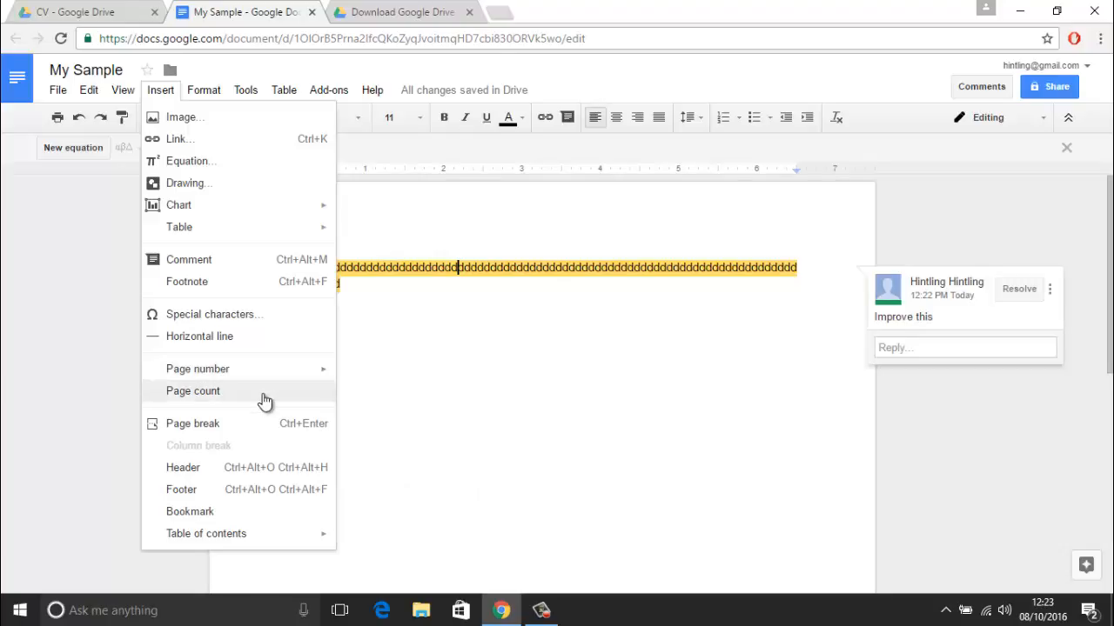
left_click(251, 471)
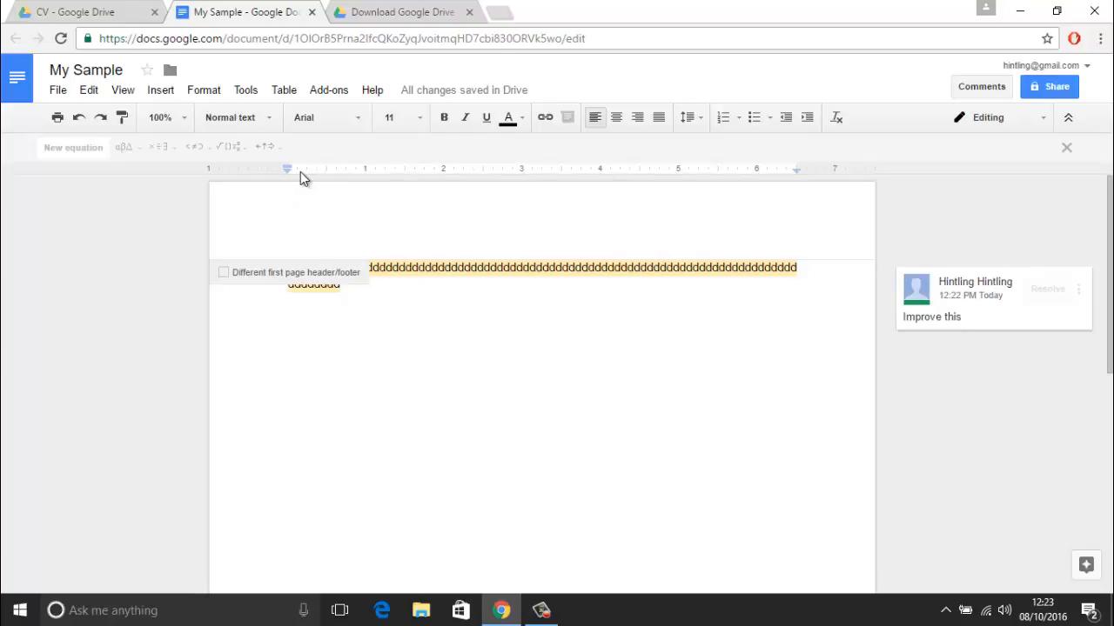
type("Uni")
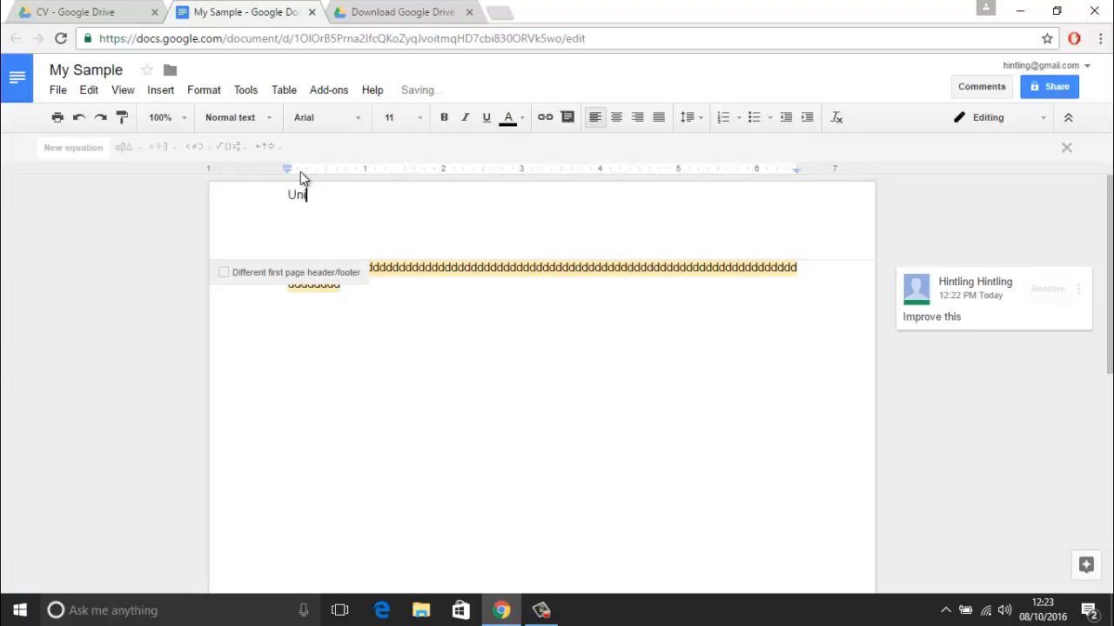
type("versity 2016")
left_click(376, 394)
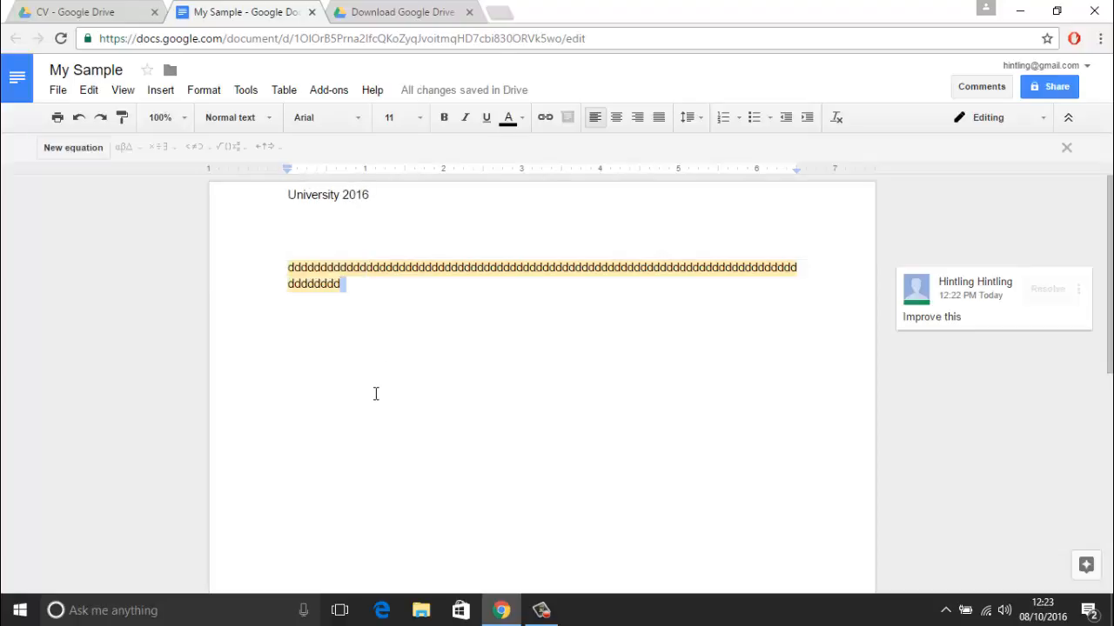
scroll(534, 338, "down", 5)
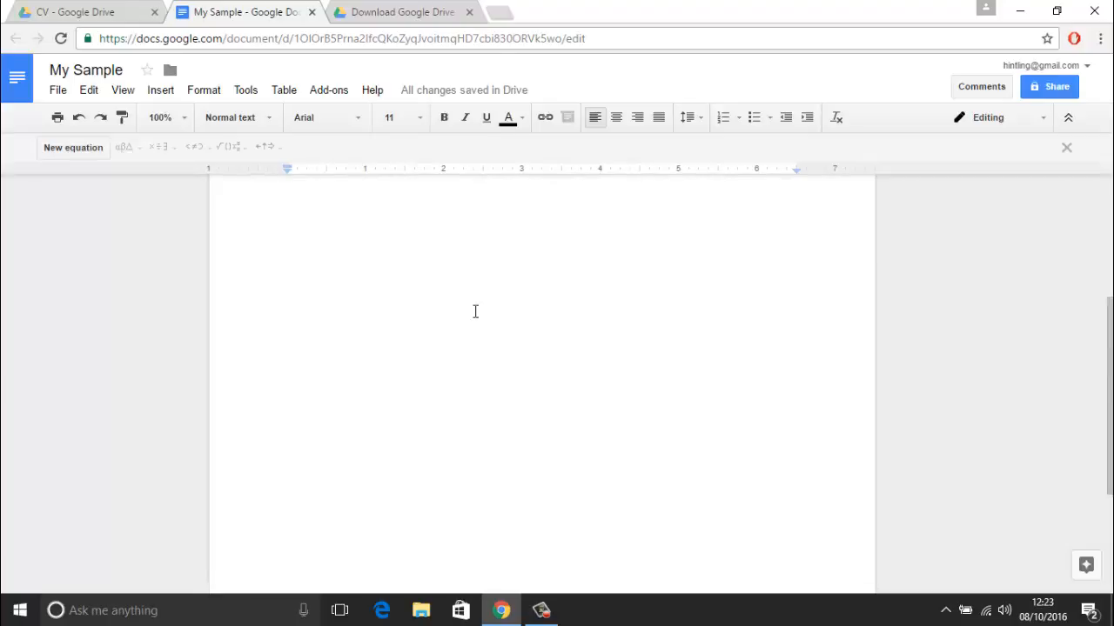
scroll(475, 311, "up", 6)
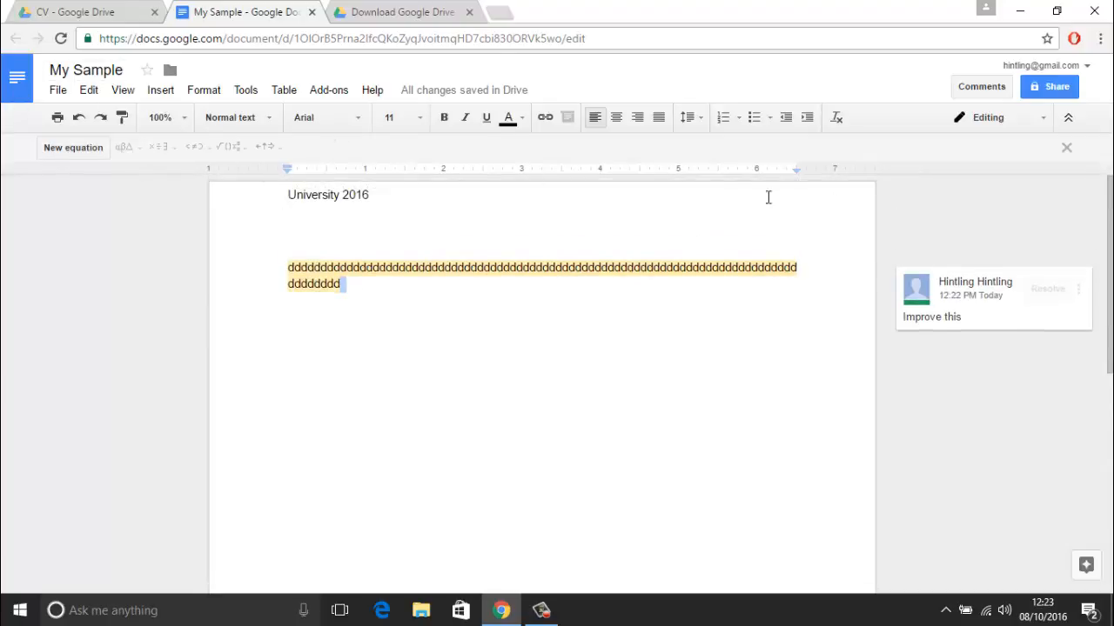
Delete the "University 2016" text from the page header and return to the document body.
triple_click(336, 194)
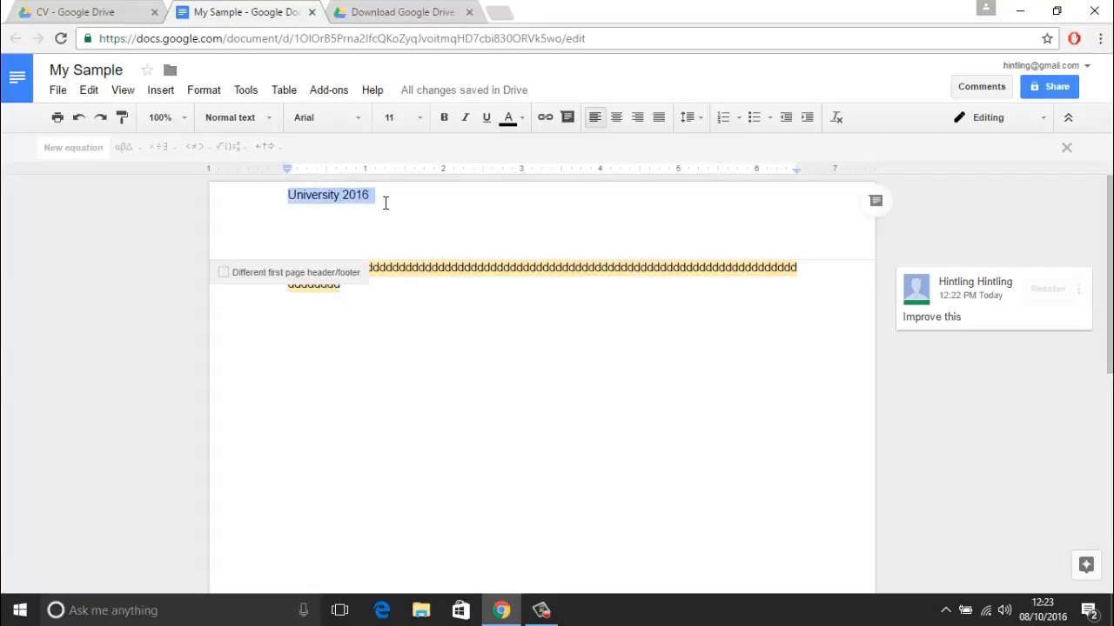
key("BackSpace")
left_click(449, 423)
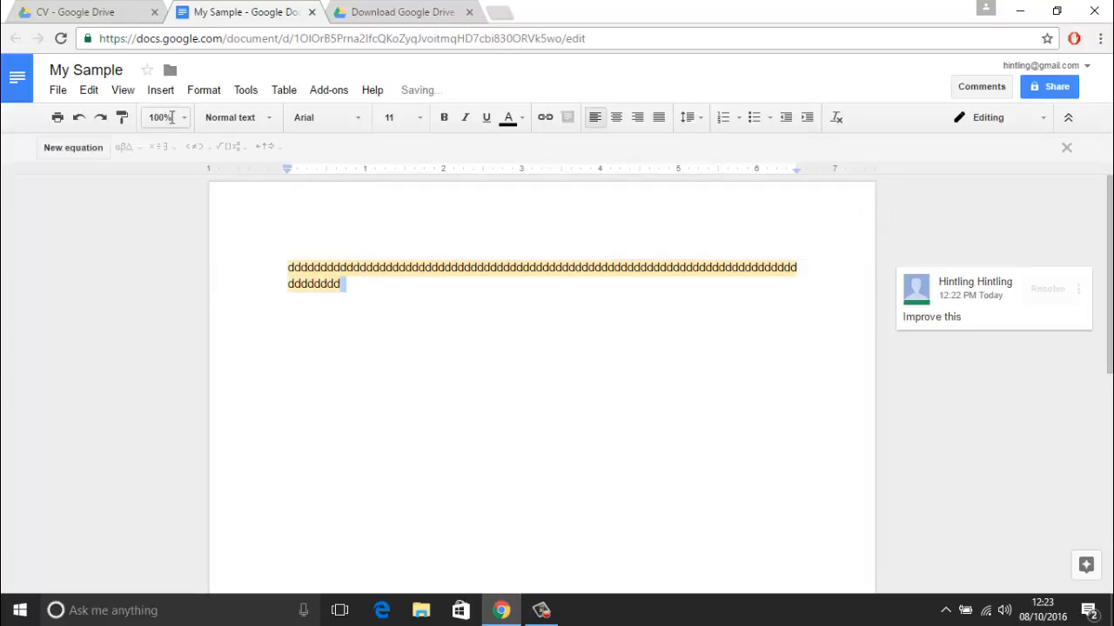
Insert a bookmark at the end of the paragraph of repeated letters and undo the insertion.
left_click(159, 90)
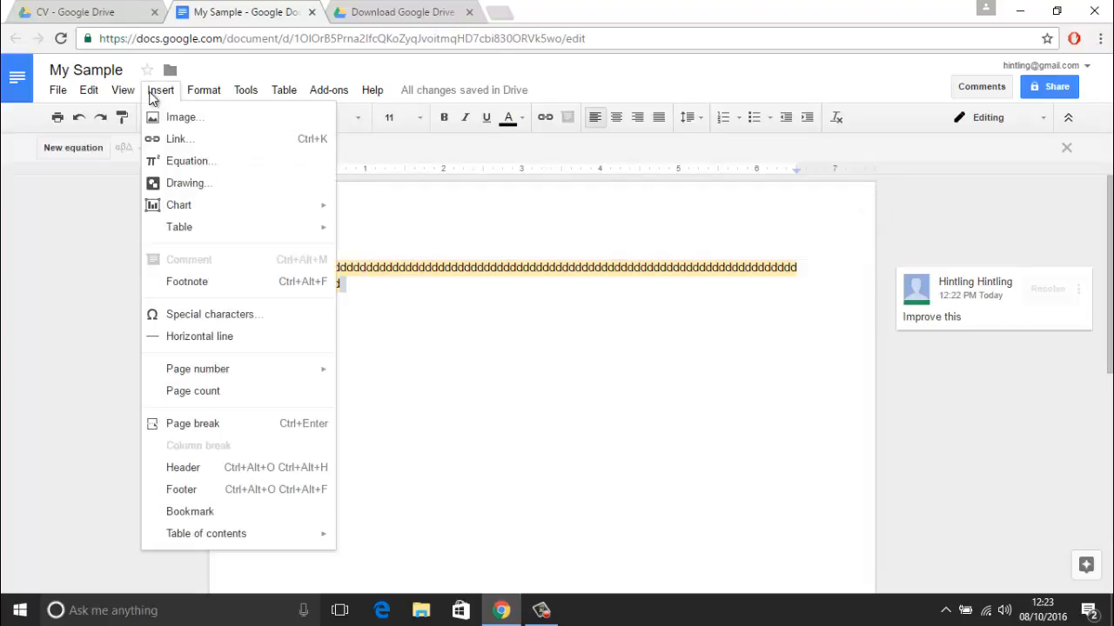
left_click(295, 510)
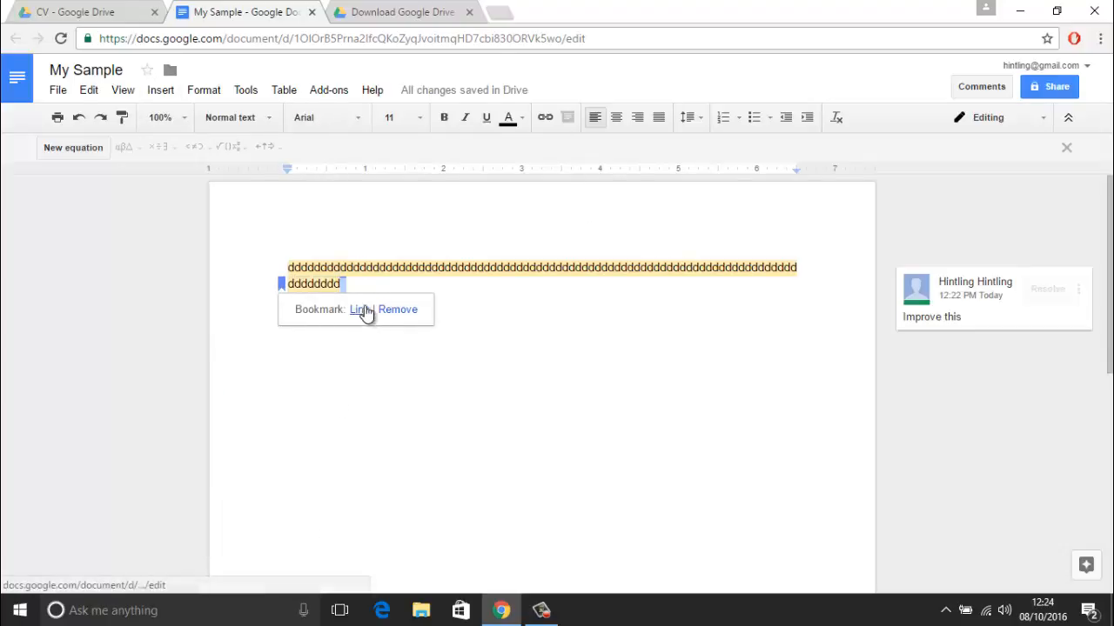
left_click(380, 262)
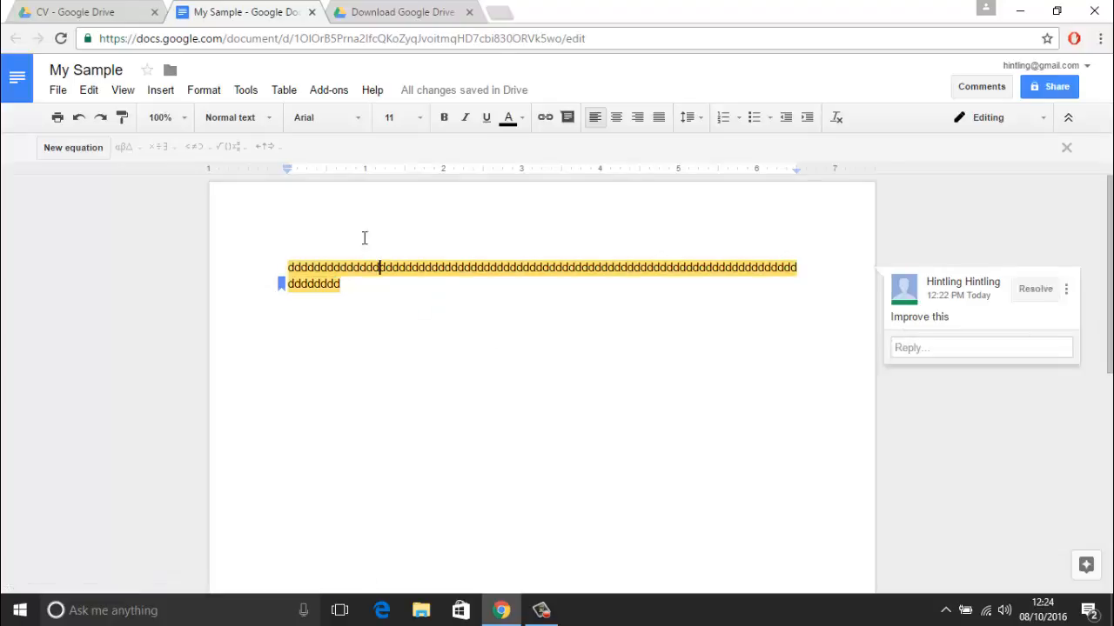
left_click(160, 89)
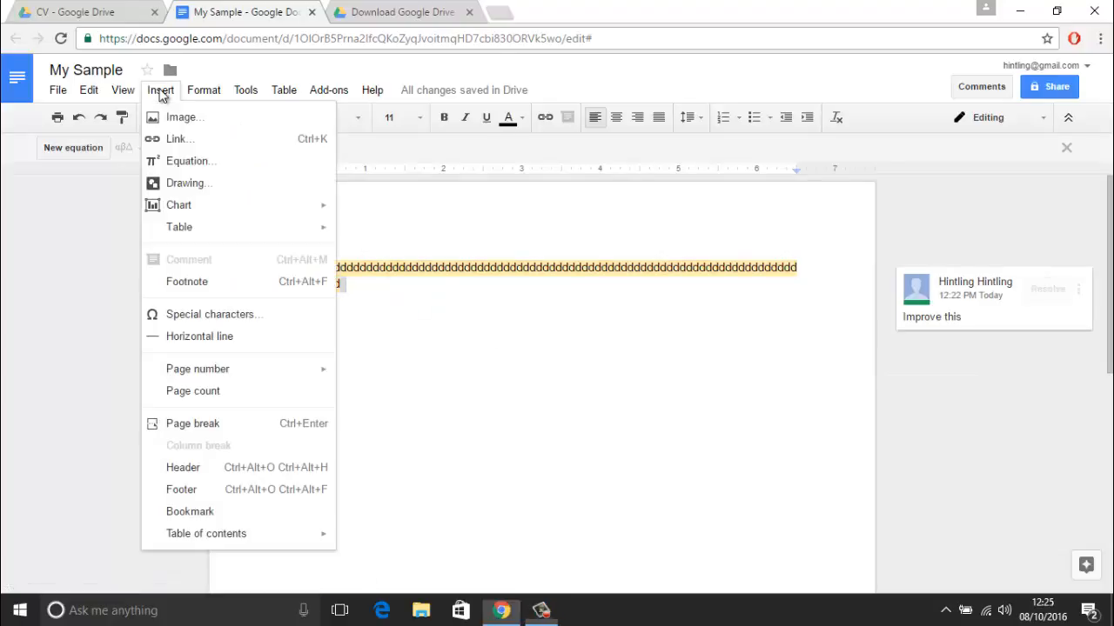
left_click(253, 511)
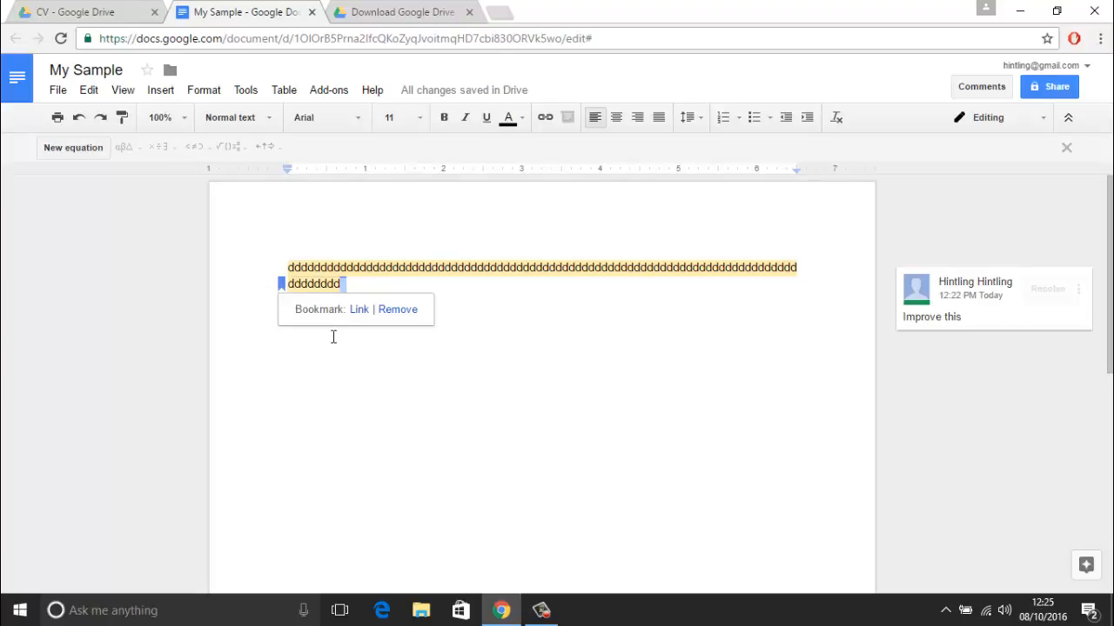
key("ctrl+z")
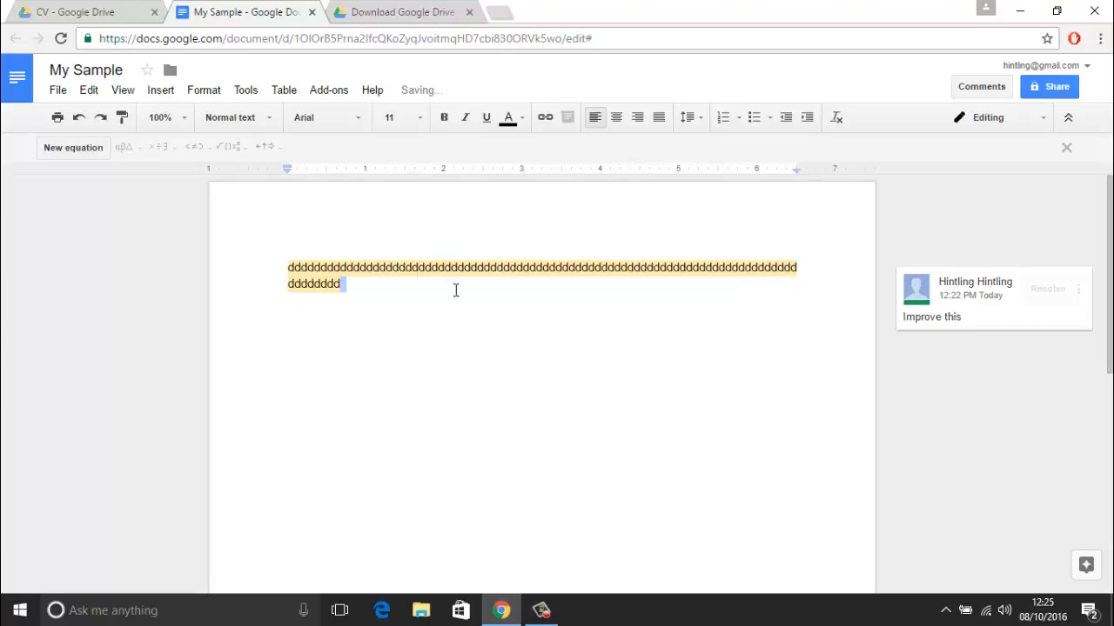
Examine the formatting options for font size, paragraph styles, line spacing, columns and lists.
left_click(199, 95)
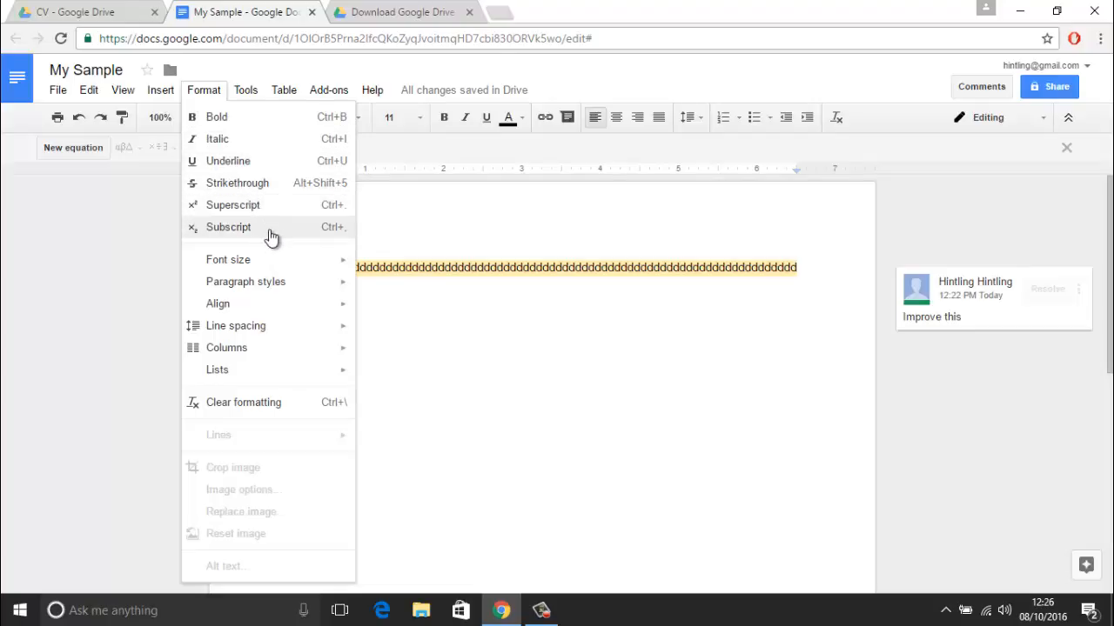
mouse_move(281, 266)
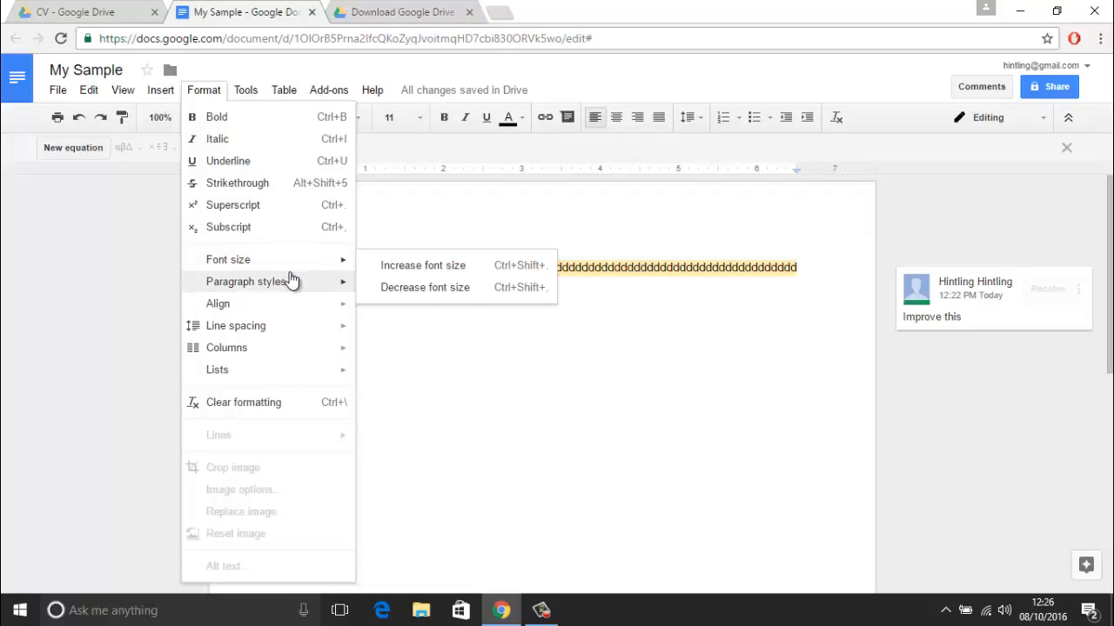
mouse_move(295, 283)
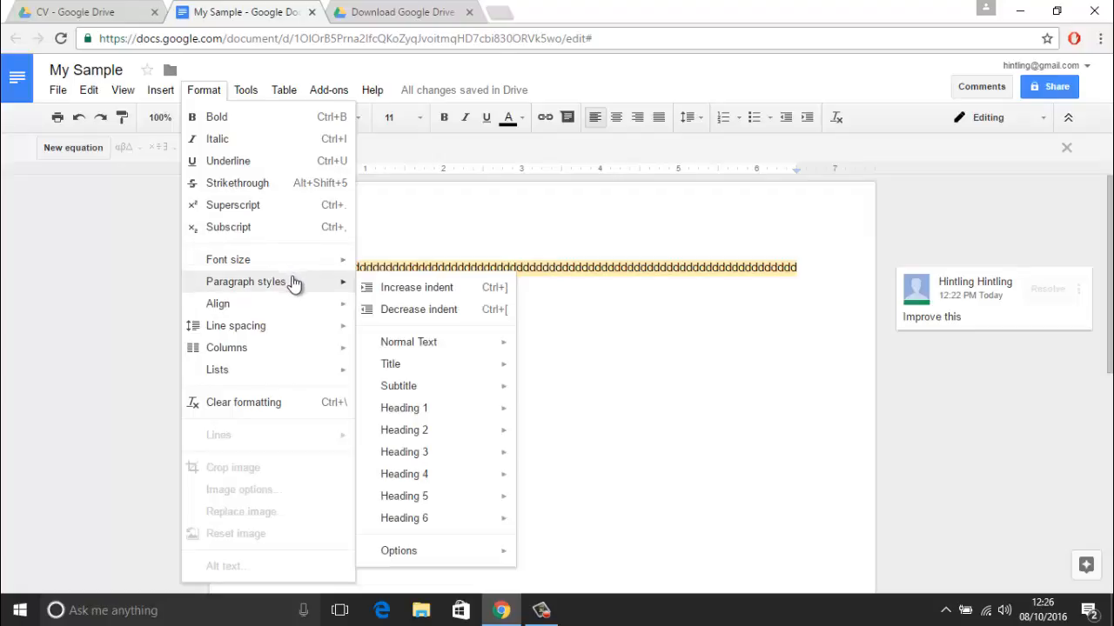
mouse_move(298, 310)
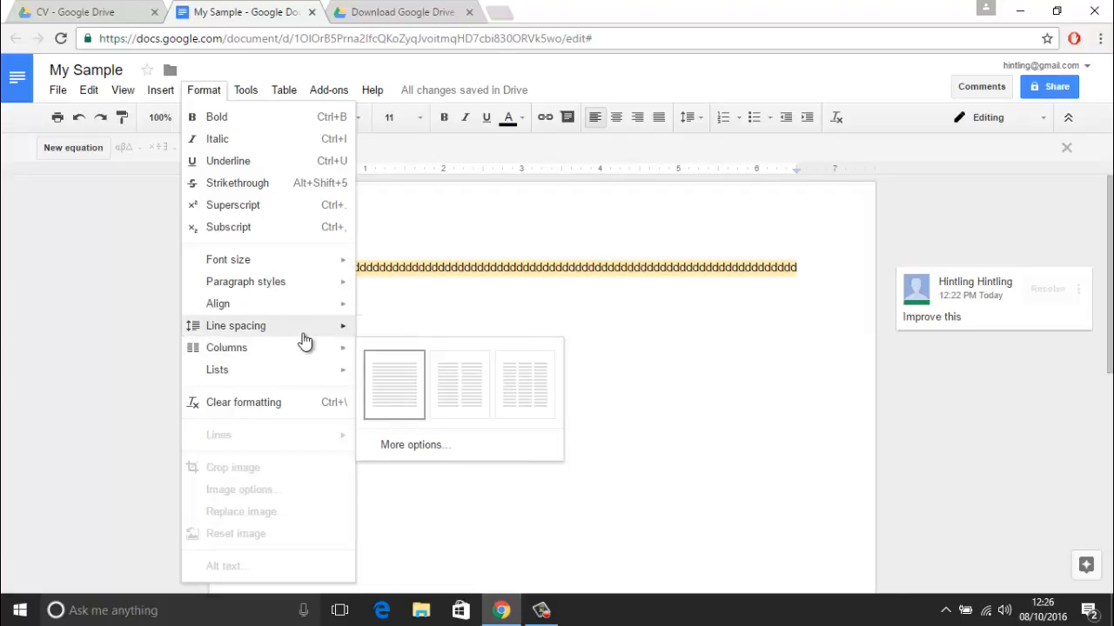
mouse_move(305, 341)
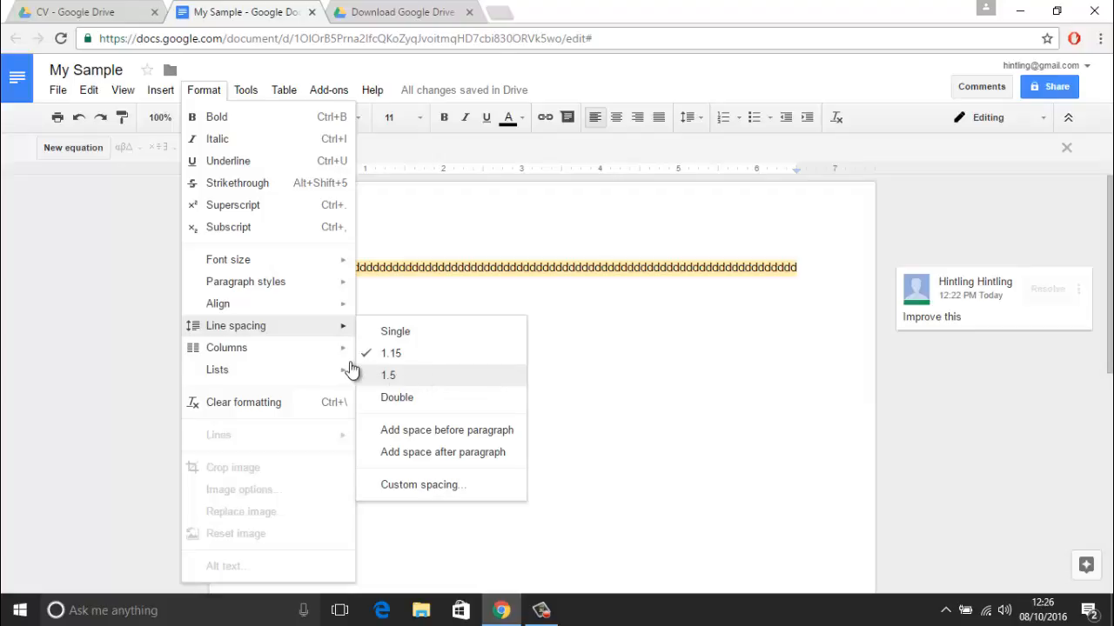
mouse_move(263, 372)
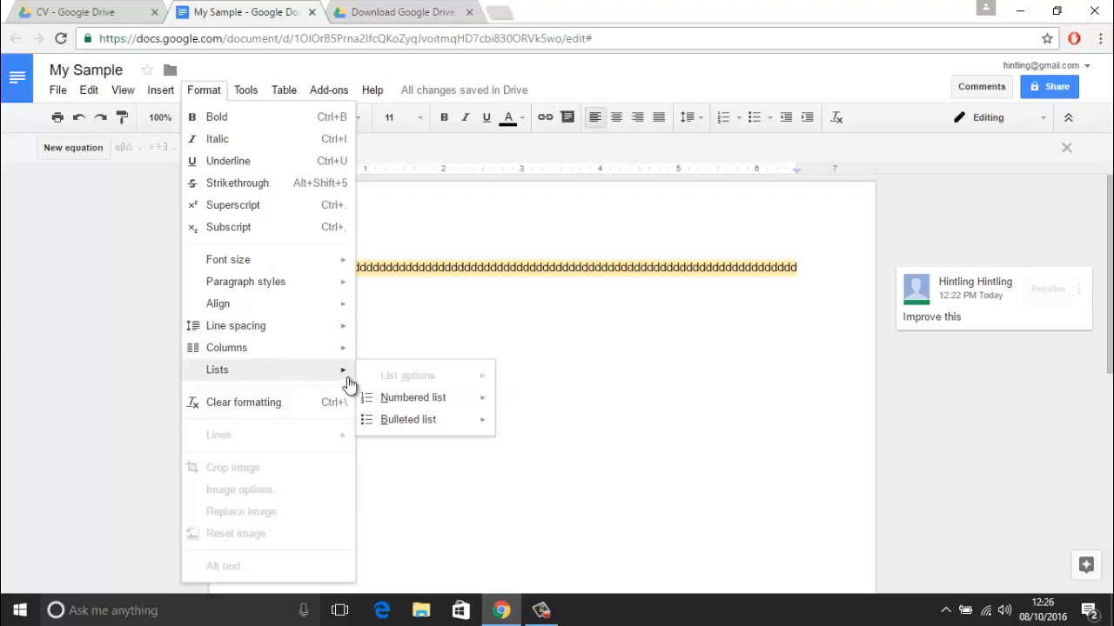
mouse_move(394, 406)
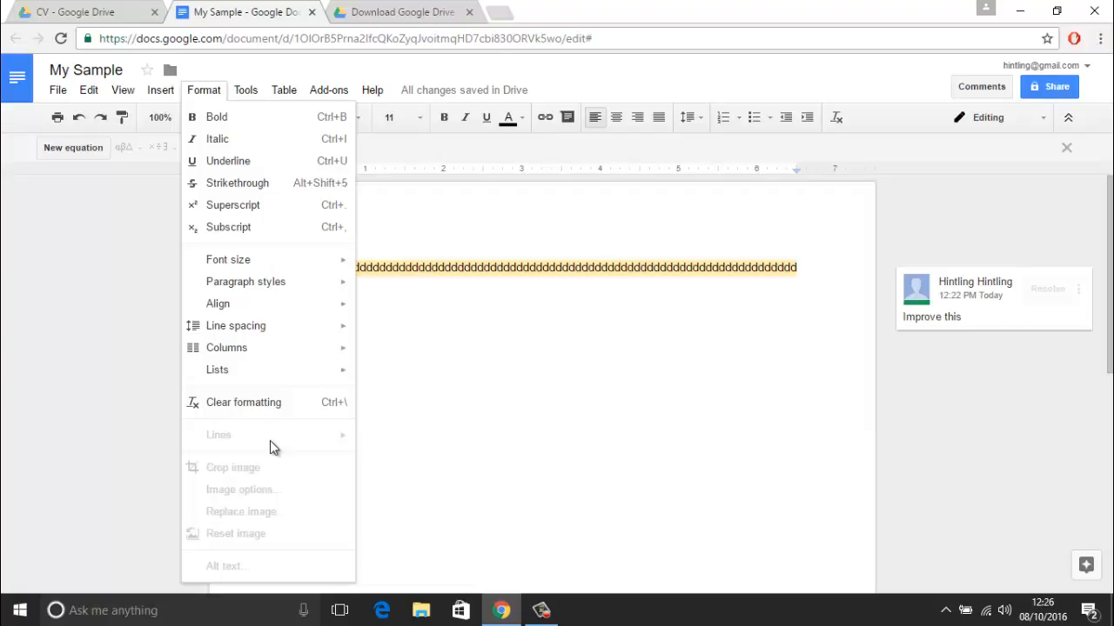
Run a spelling check on the document.
left_click(243, 95)
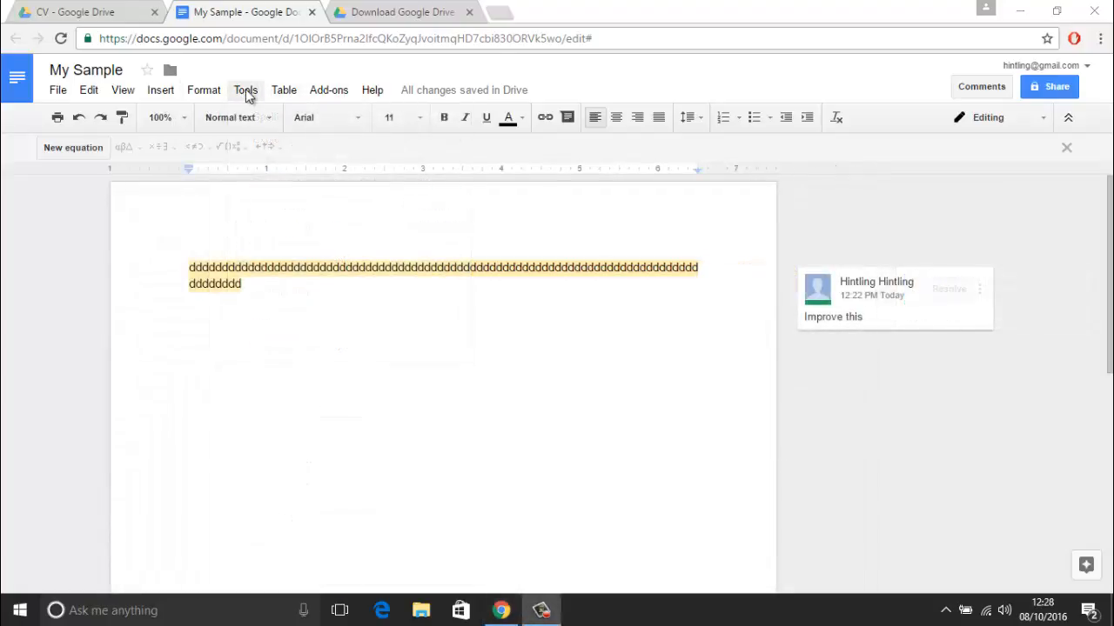
left_click(245, 91)
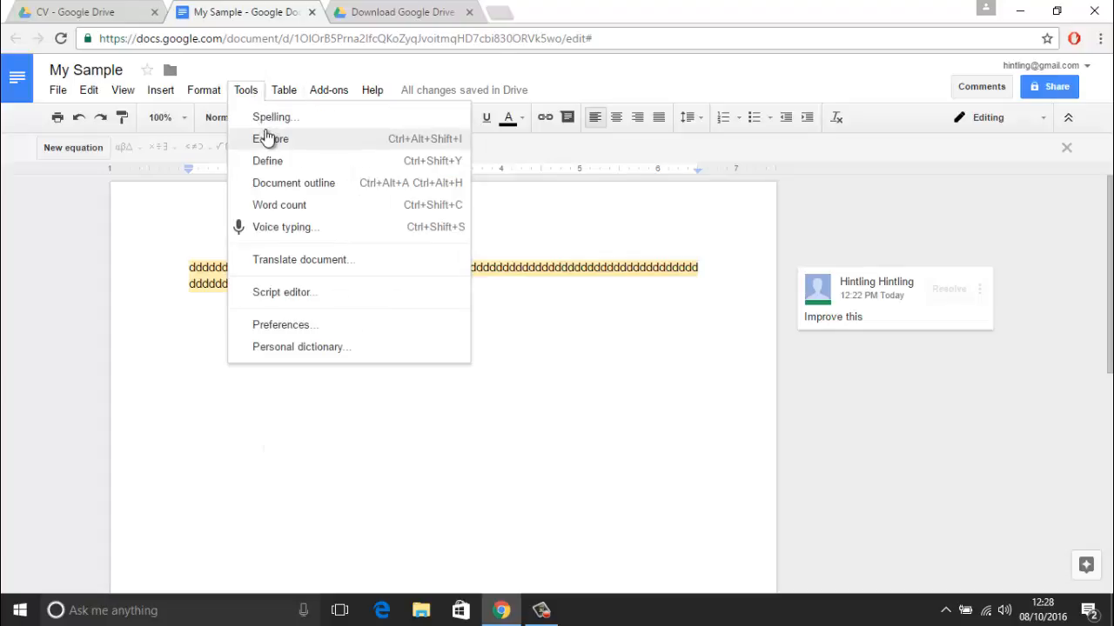
left_click(270, 120)
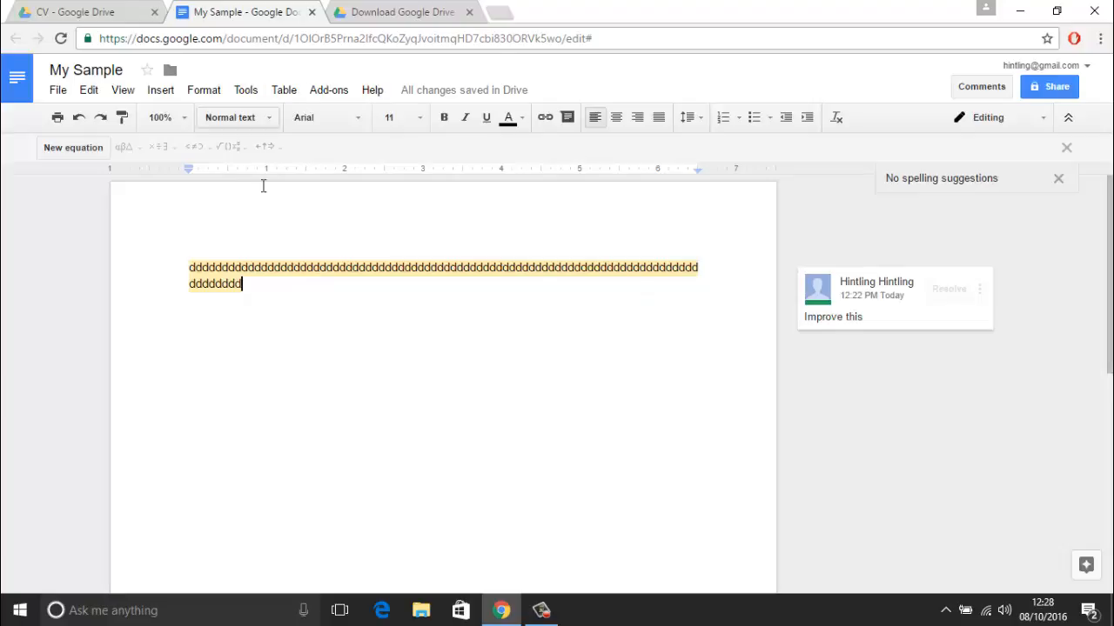
Select the paragraph of repeated letters and open Explore to show related research.
left_click_drag(266, 296, 193, 262)
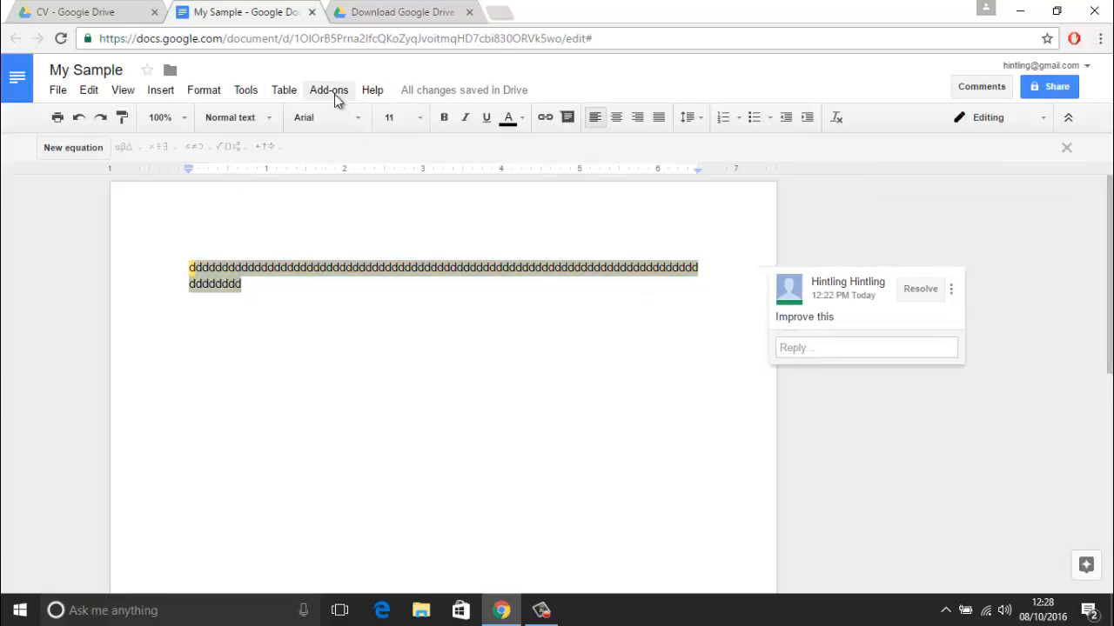
left_click(258, 98)
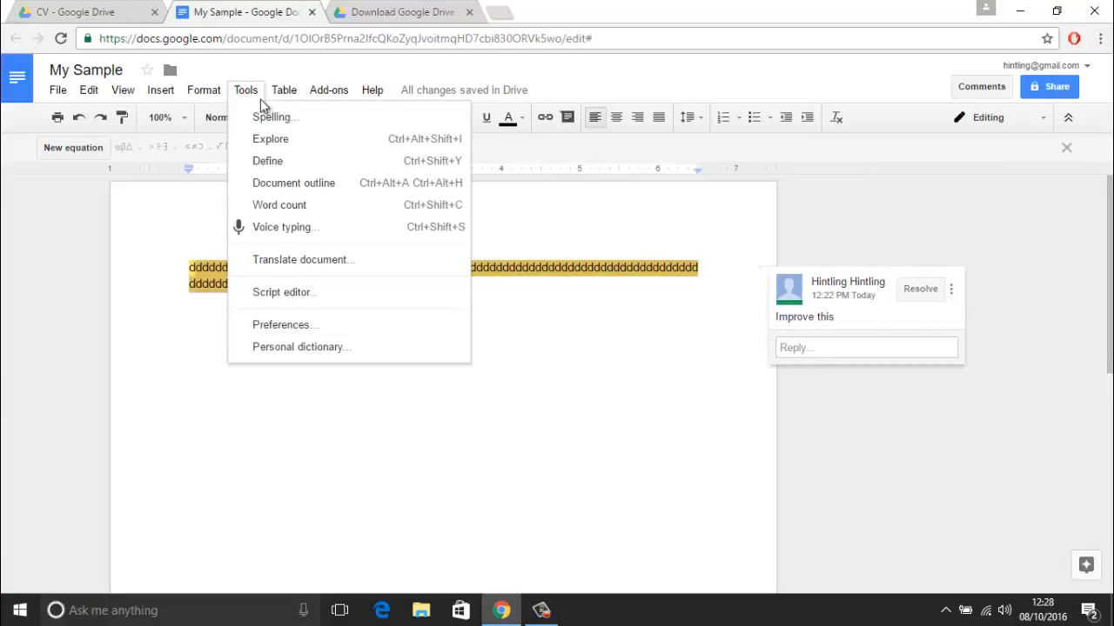
left_click(282, 141)
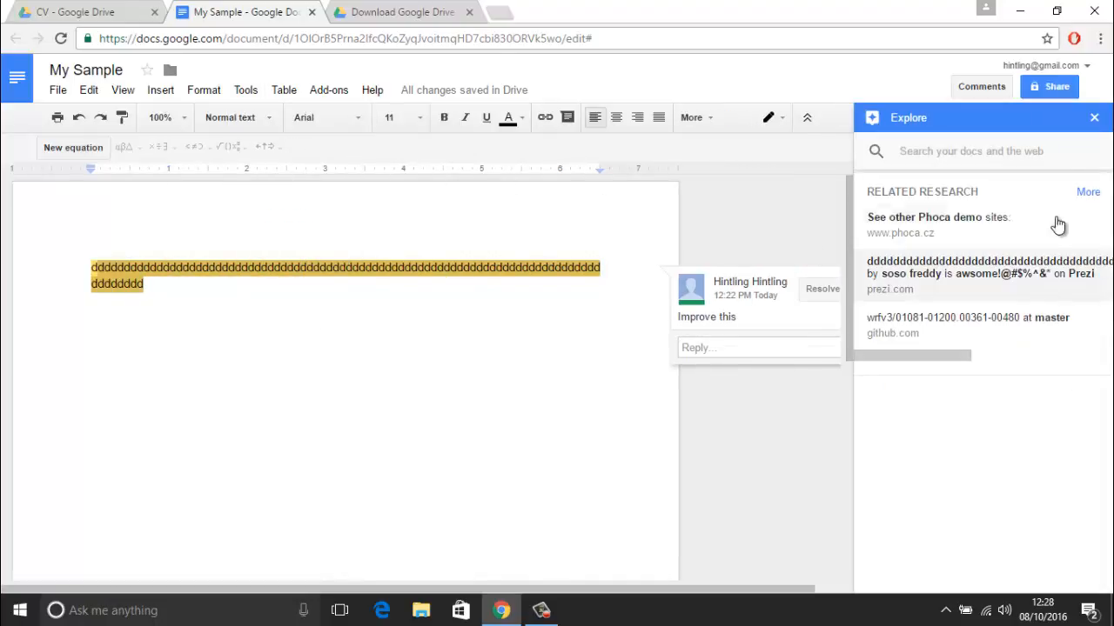
Search Explore for "britain" using the suggested term.
left_click(943, 153)
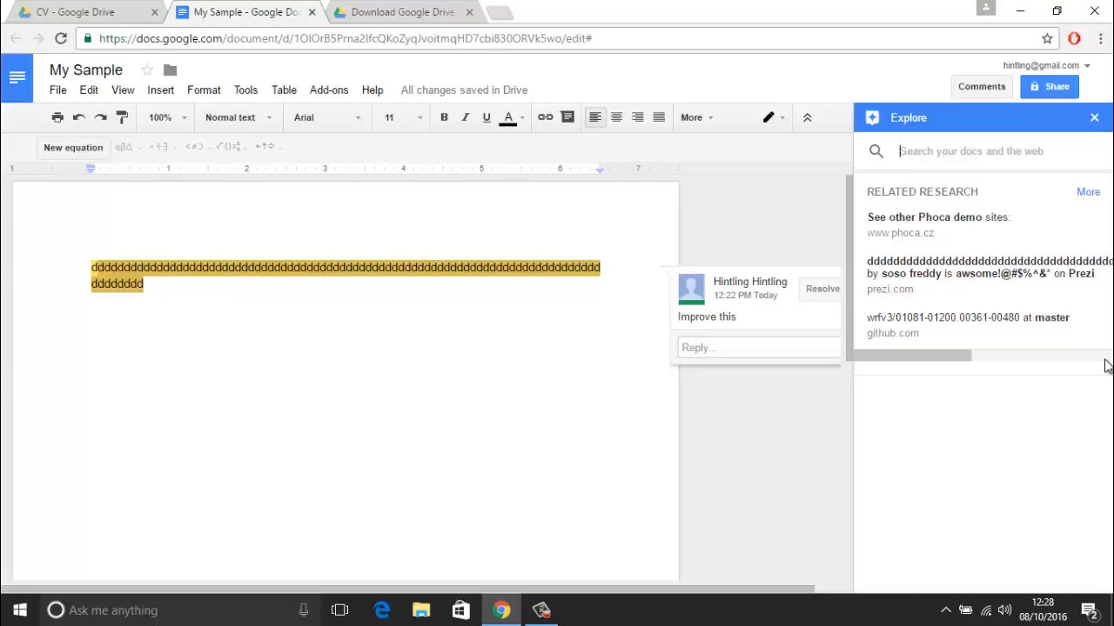
type("Brt")
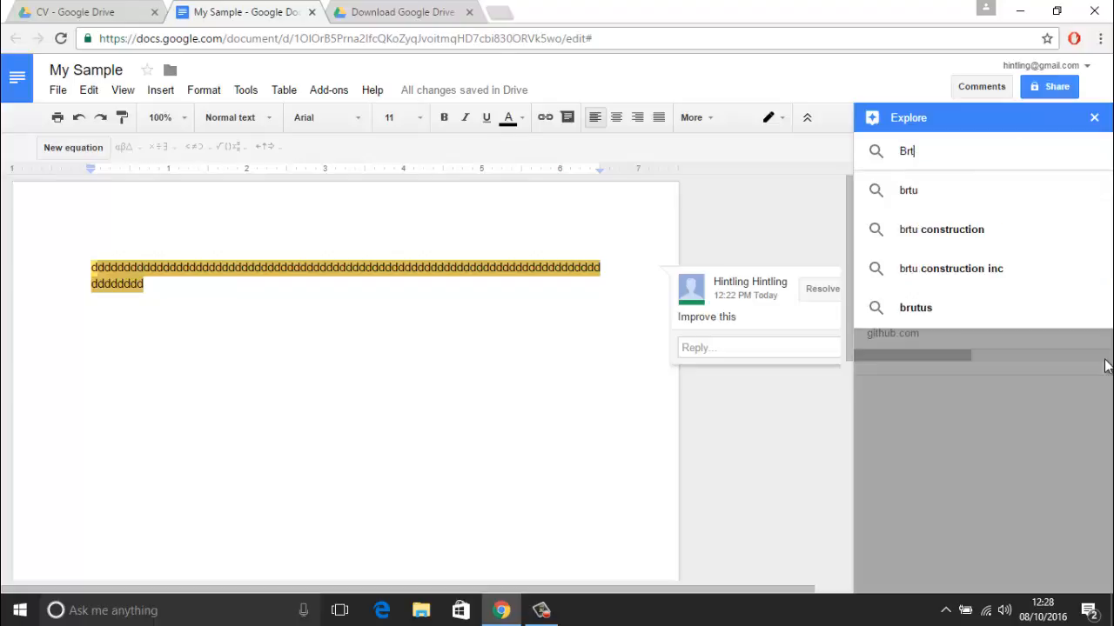
type("tr")
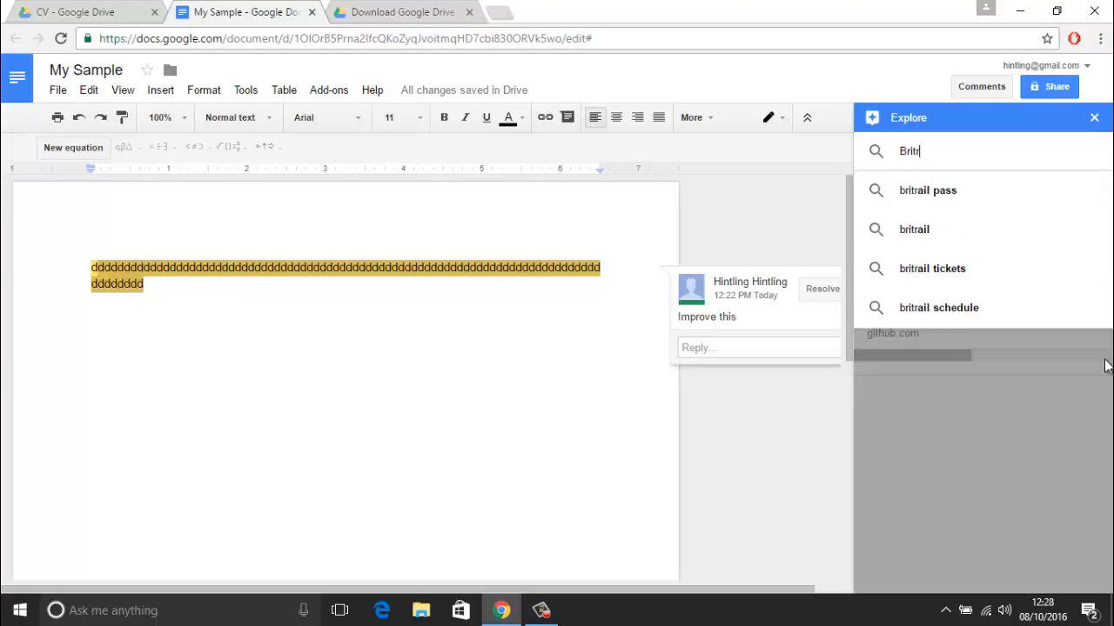
key("BackSpace")
type("ain")
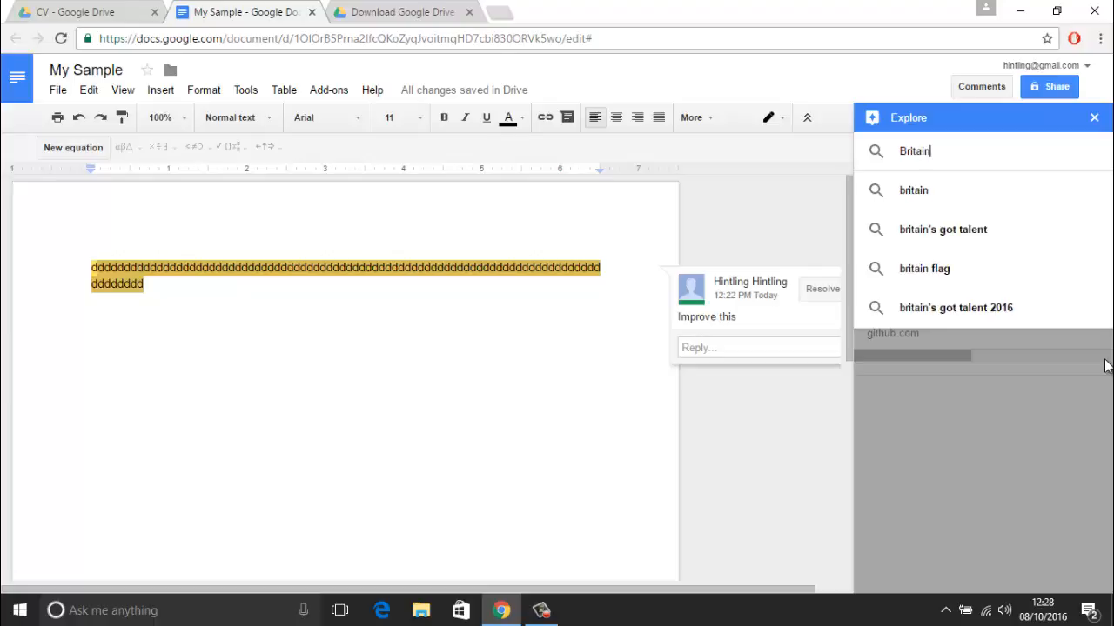
left_click(932, 199)
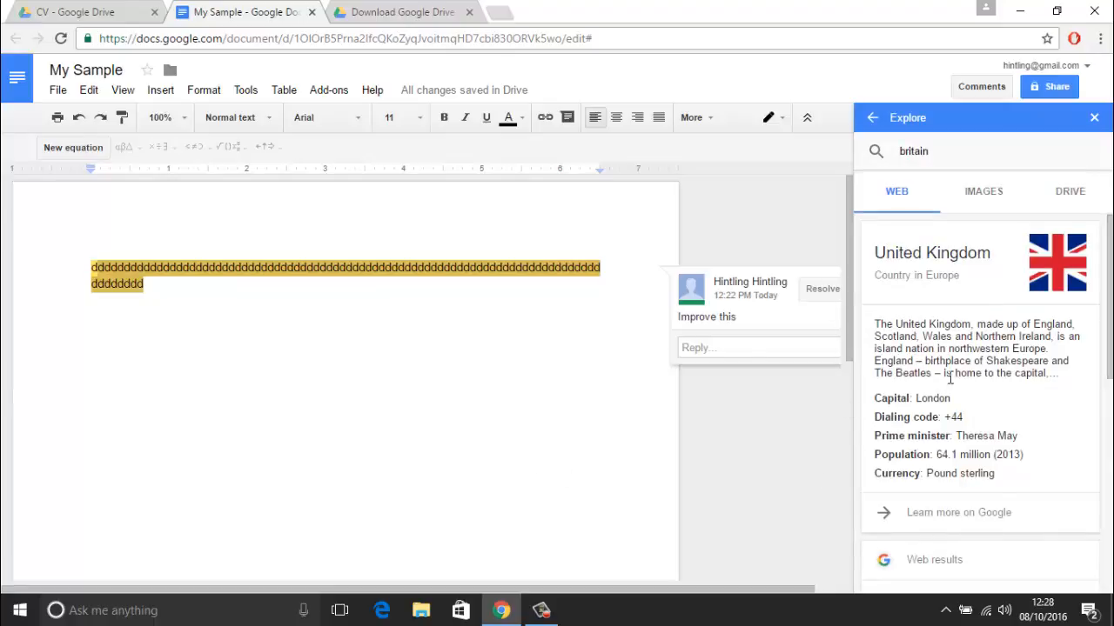
View the image results for "britain" in Explore and go back to read through the web results.
left_click(983, 196)
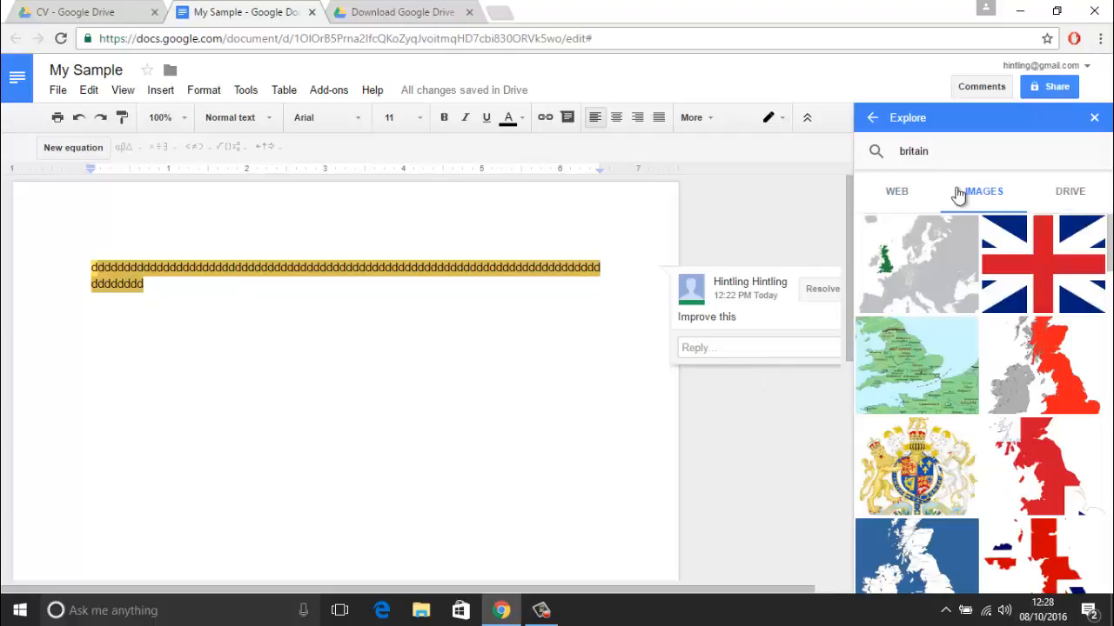
left_click(930, 196)
scroll(1036, 366, "down", 3)
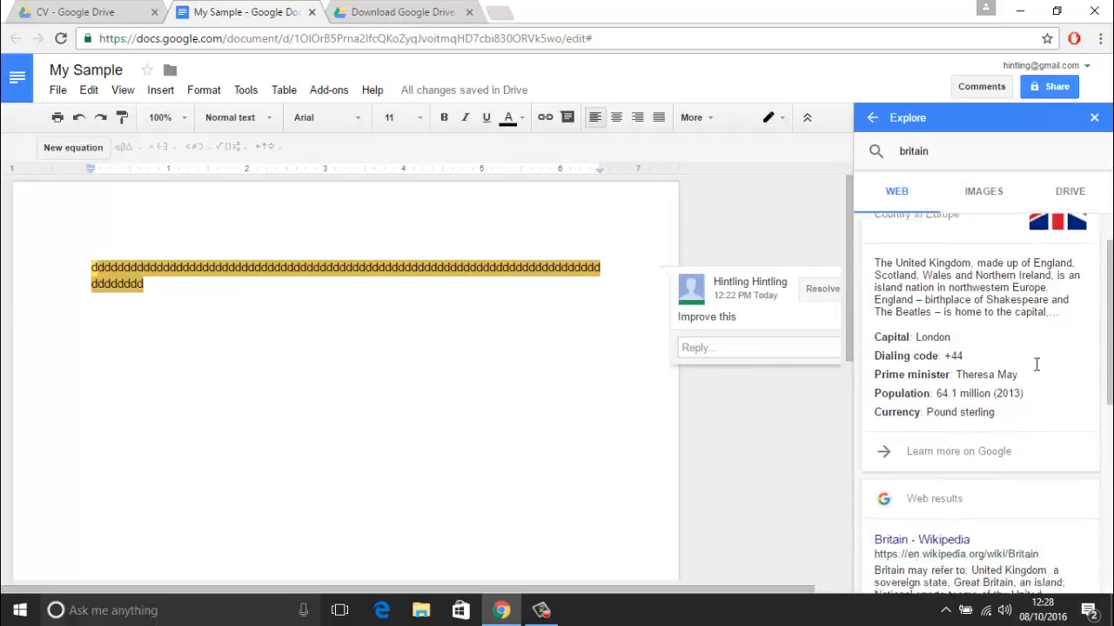
Read the "britain" web results in Explore, open the United Kingdom Wikipedia result, and close its browser tab.
scroll(1001, 372, "up", 5)
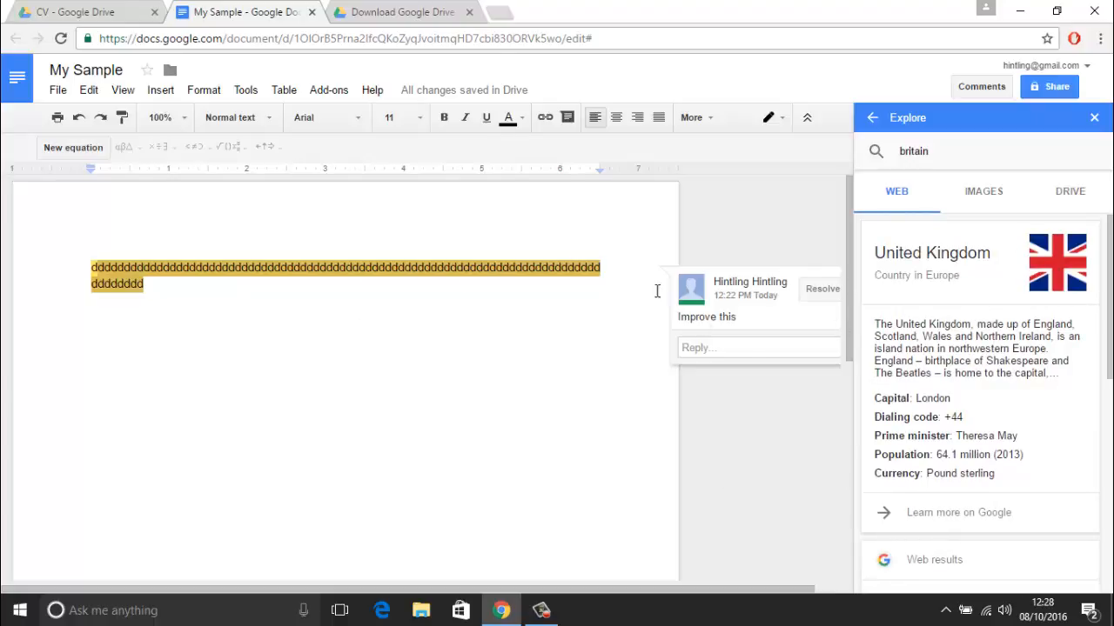
scroll(963, 465, "down", 4)
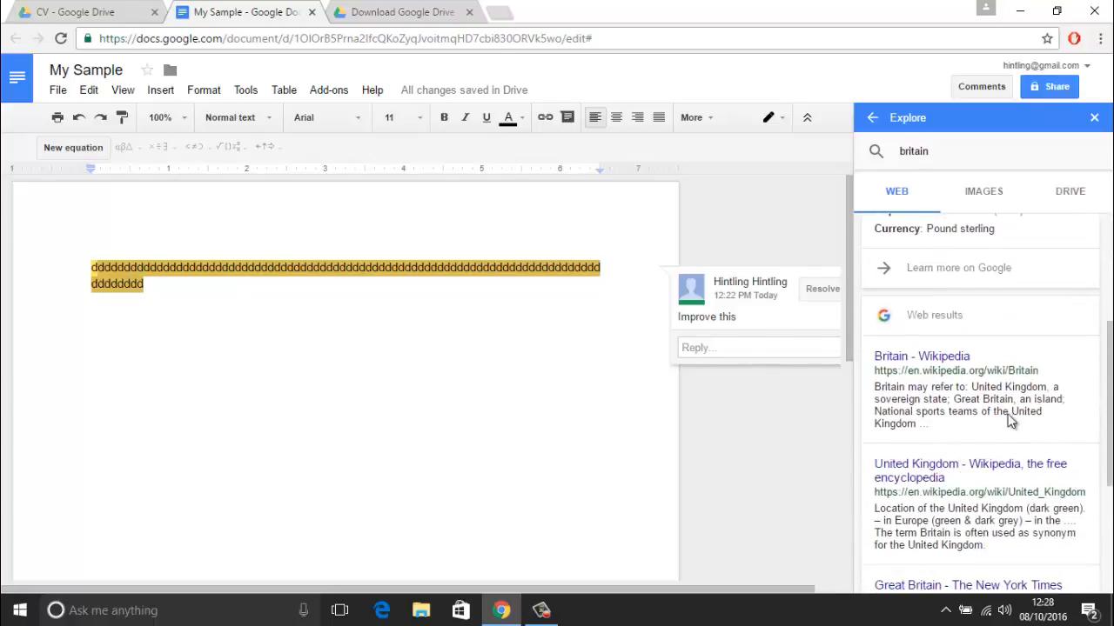
left_click(960, 393)
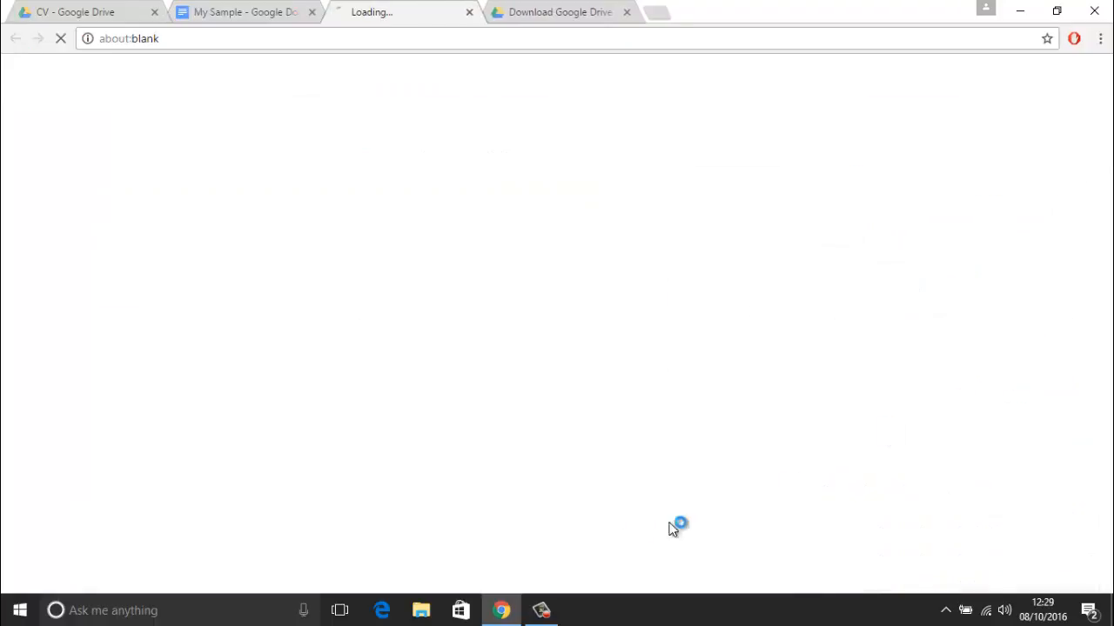
left_click(469, 12)
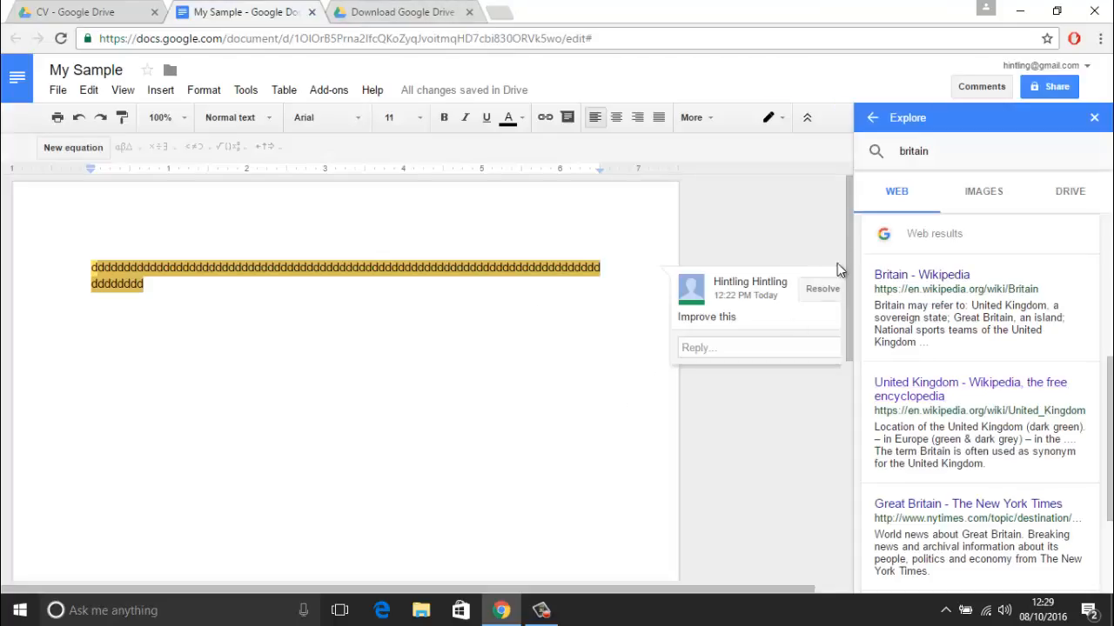
Go back to the "britain" image results in Explore and close Explore.
left_click(873, 119)
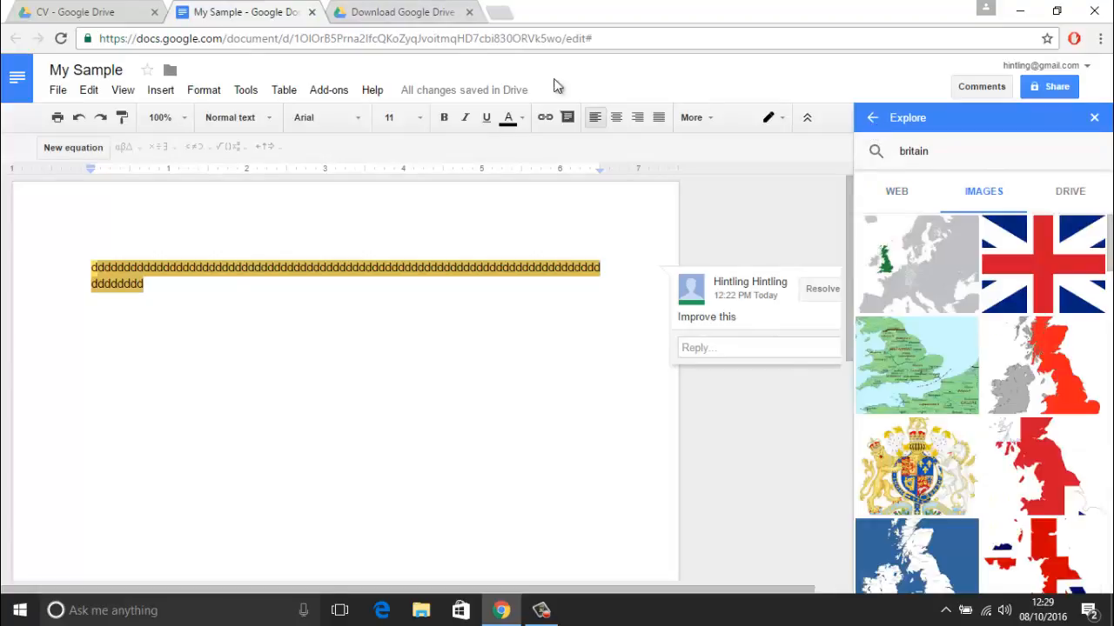
left_click(261, 90)
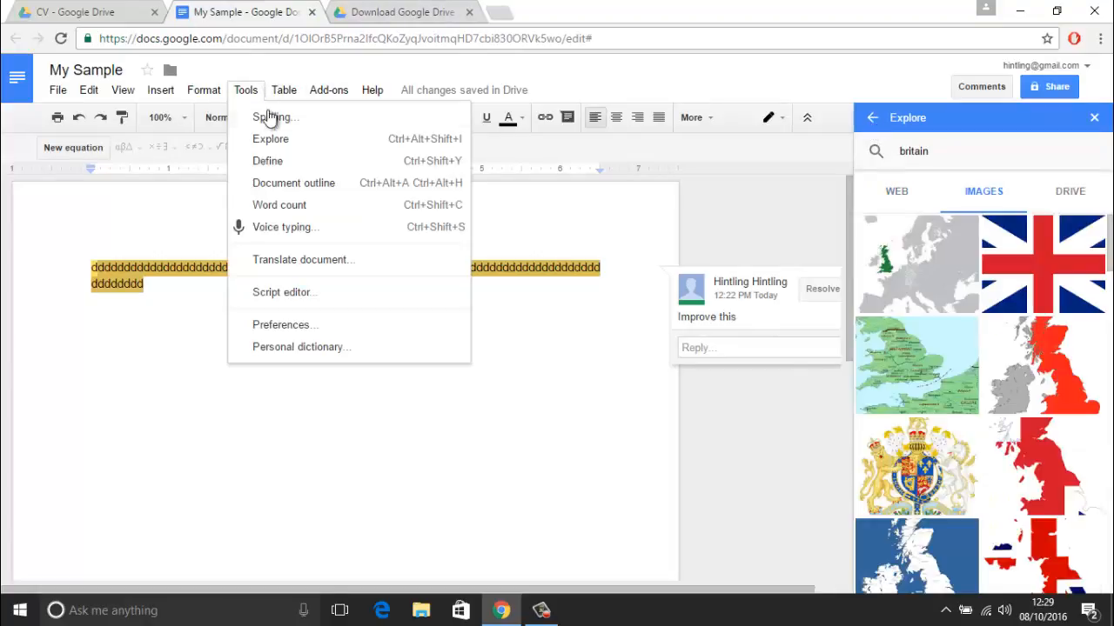
left_click(1094, 117)
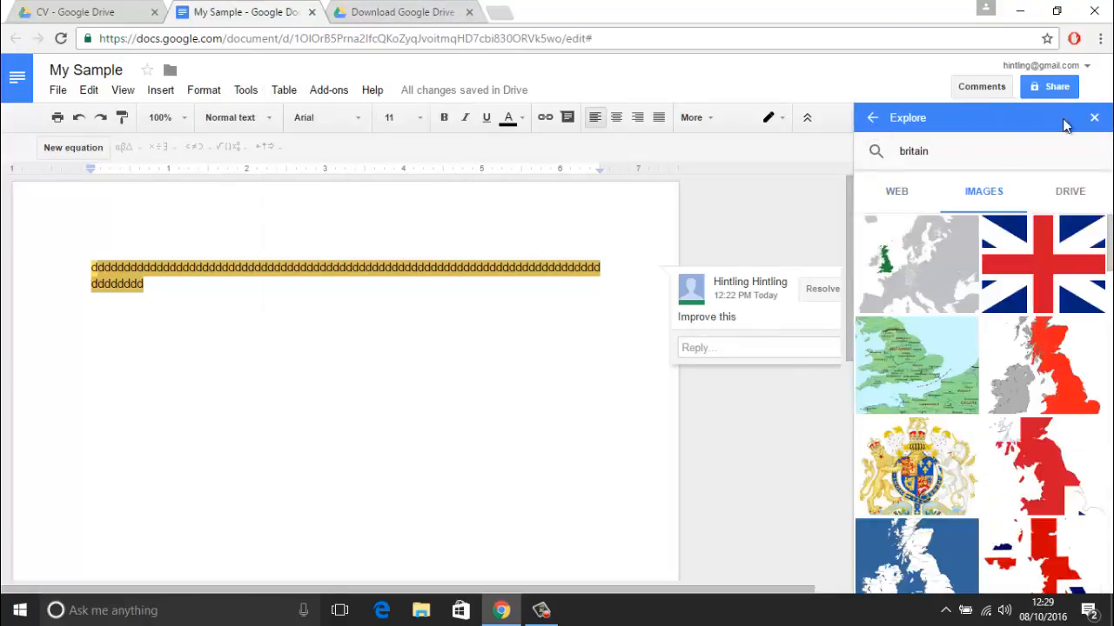
Look up the definition of "Puppy" in the dictionary, highlight its meaning and plural form, and leave the entry.
left_click(244, 90)
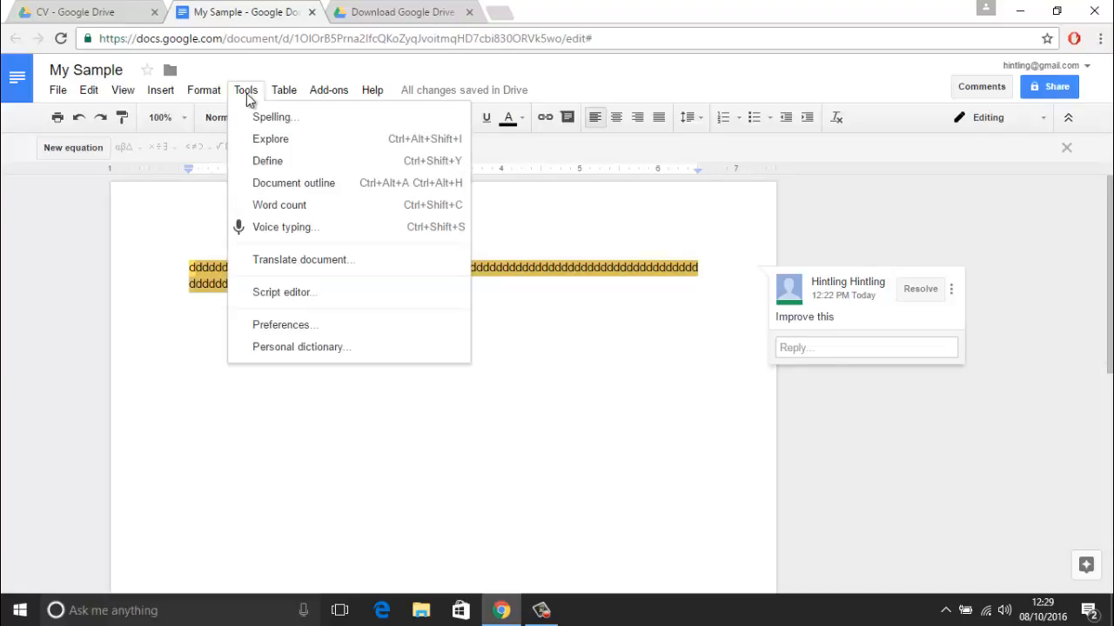
left_click(306, 163)
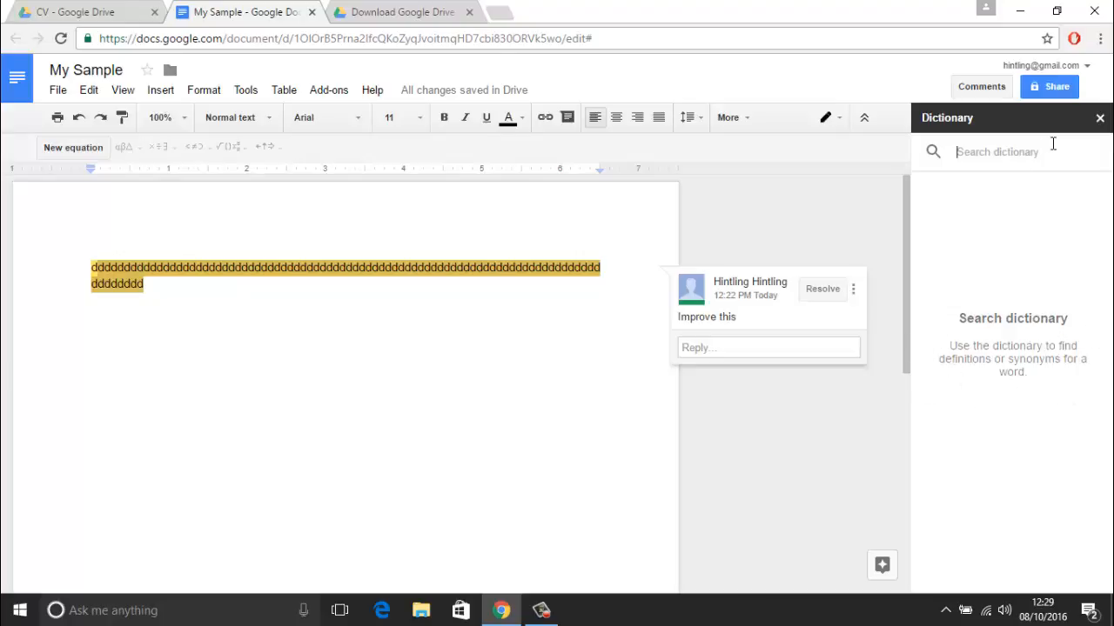
type("Puppy")
key("Return")
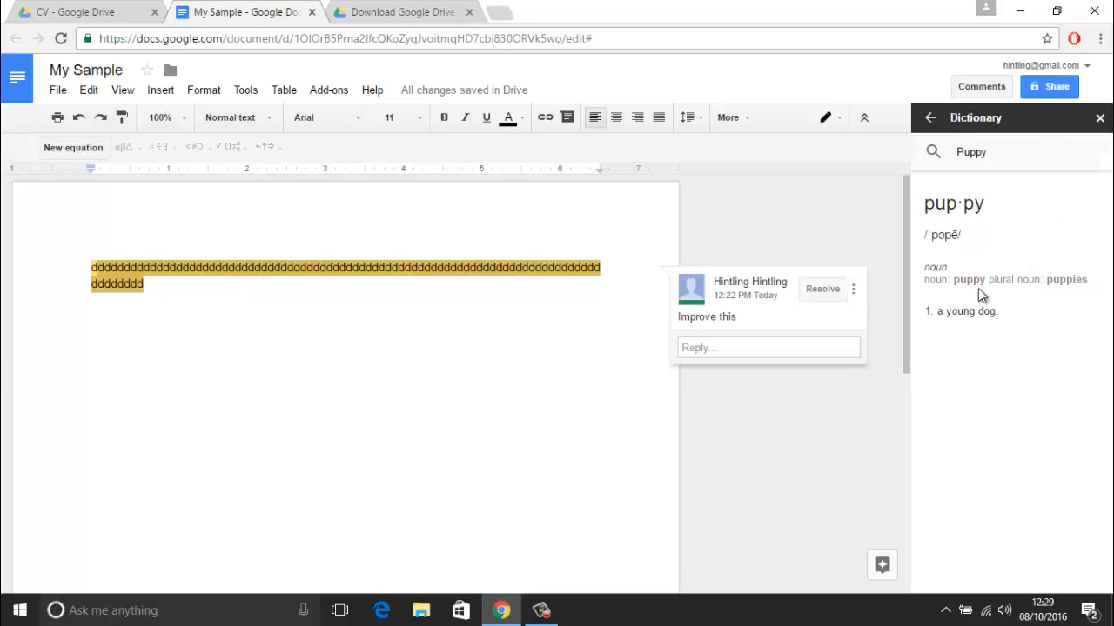
left_click_drag(945, 315, 1006, 301)
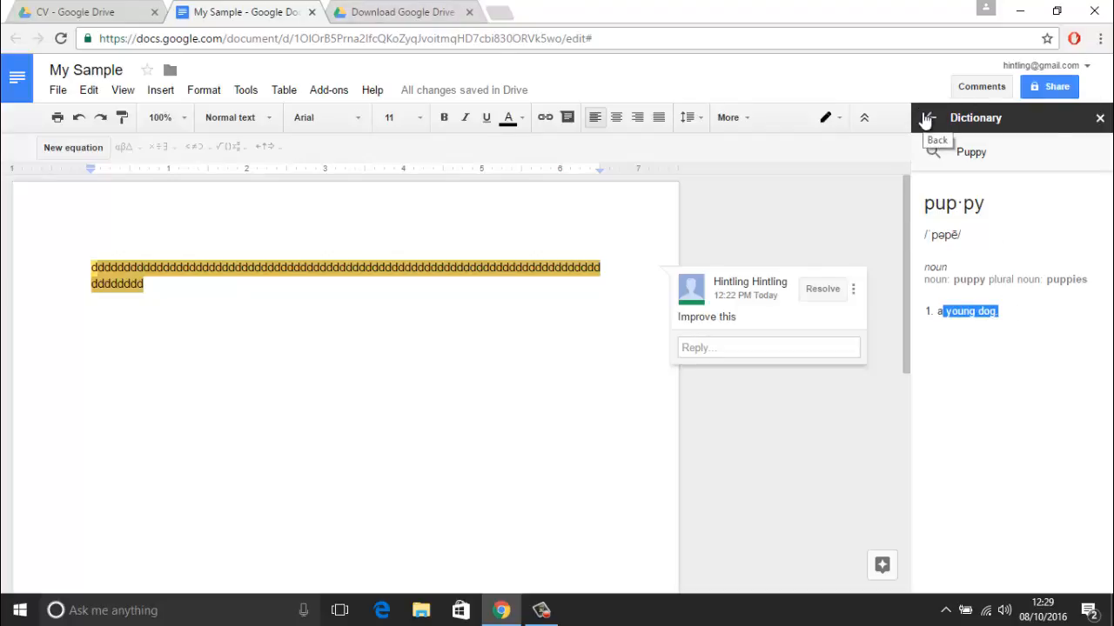
left_click_drag(952, 282, 1065, 277)
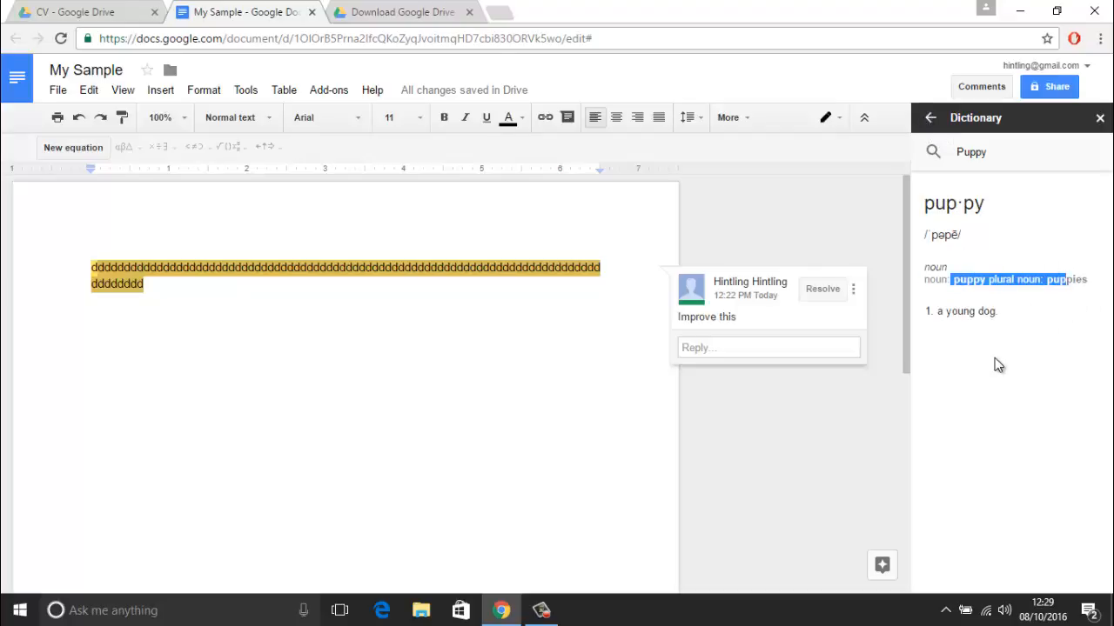
left_click(930, 118)
Dictate "I like Google" and, on a new line, "I also like Microsoft" with voice typing after the highlighted paragraph.
left_click(260, 94)
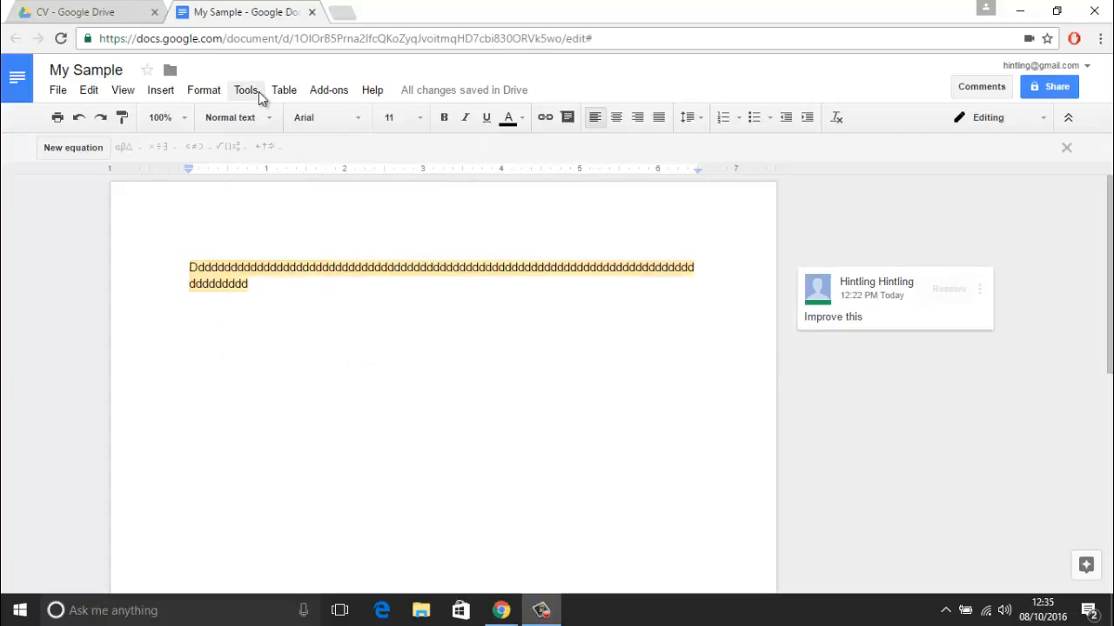
left_click(258, 92)
mouse_move(283, 90)
mouse_move(247, 90)
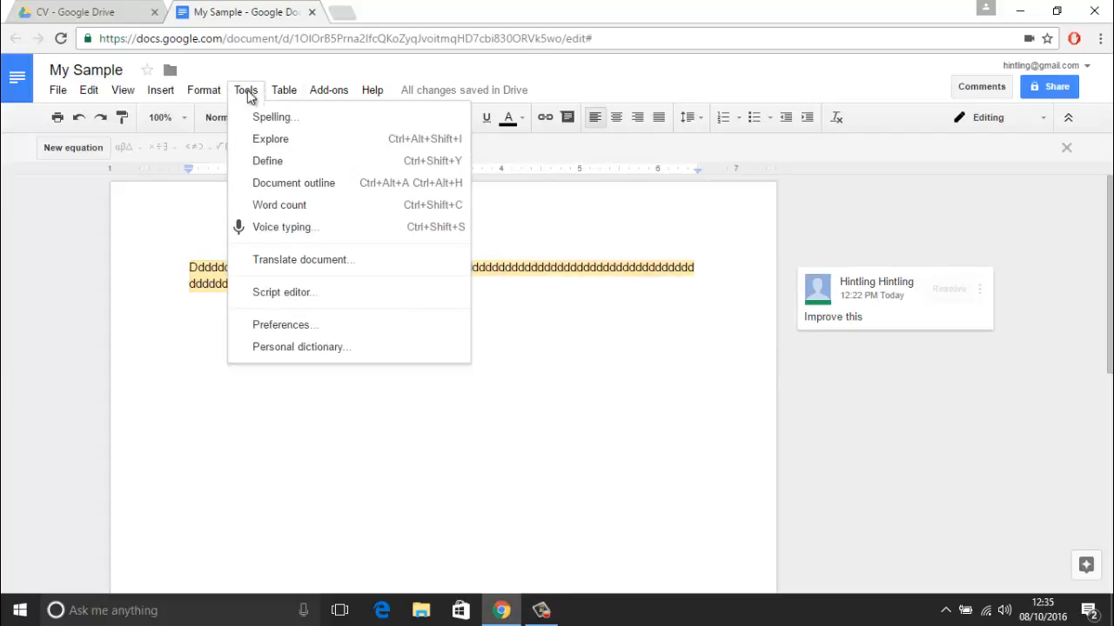
left_click(292, 226)
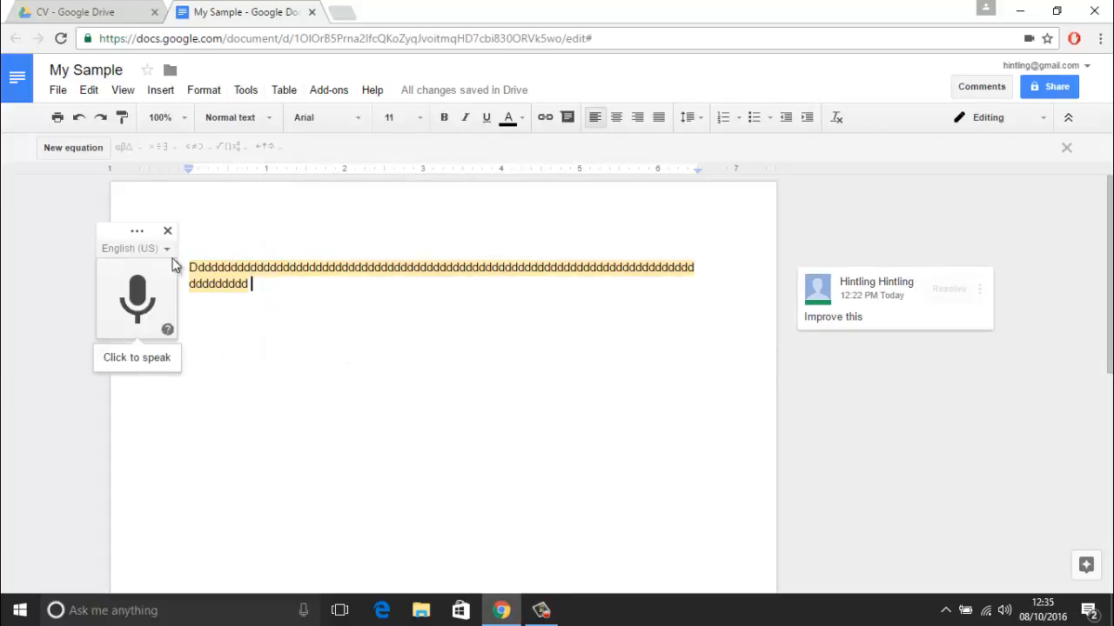
left_click_drag(117, 233, 148, 306)
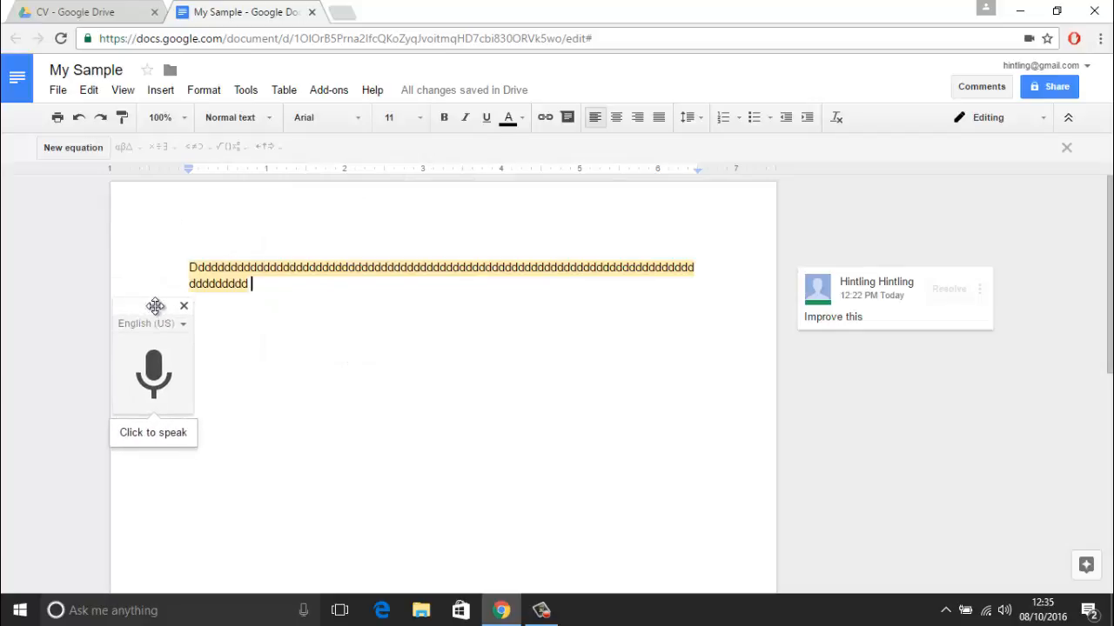
left_click(154, 374)
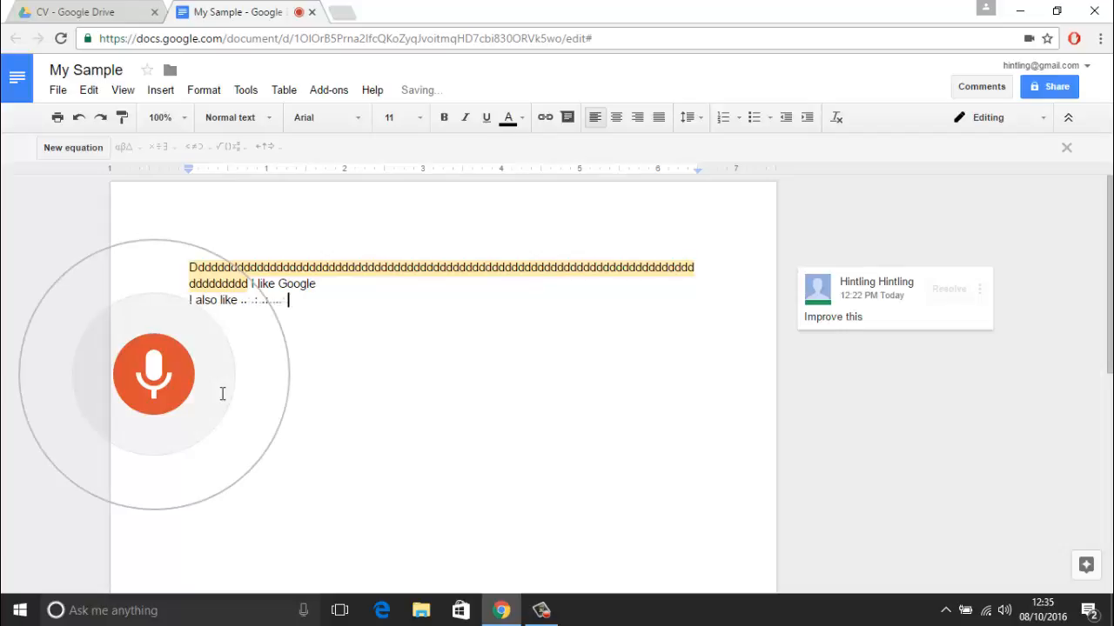
left_click(179, 396)
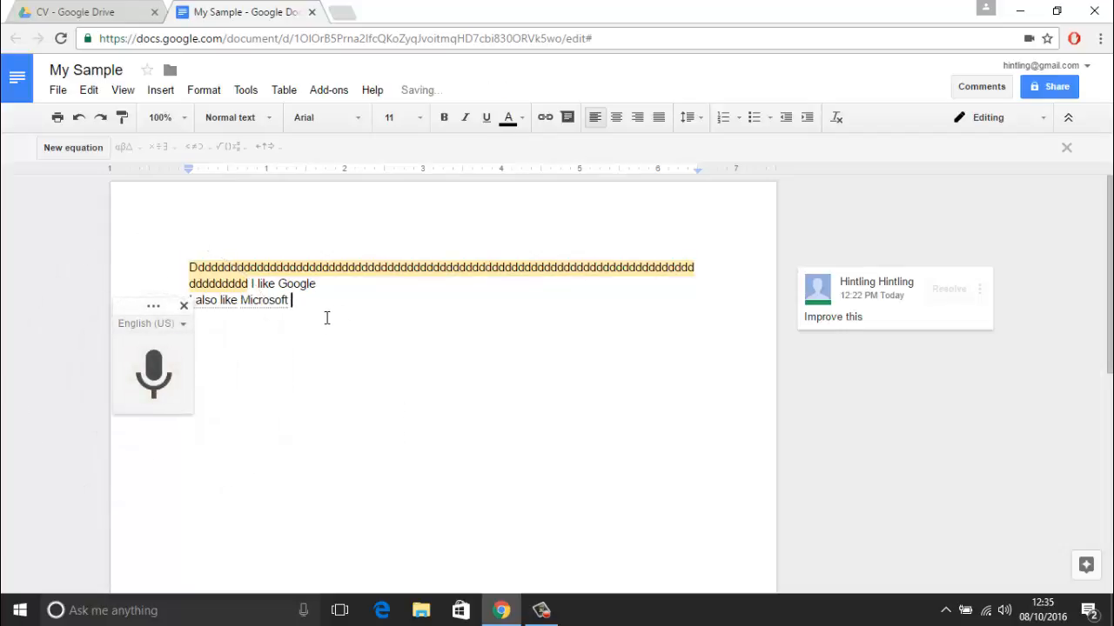
left_click_drag(299, 301, 253, 280)
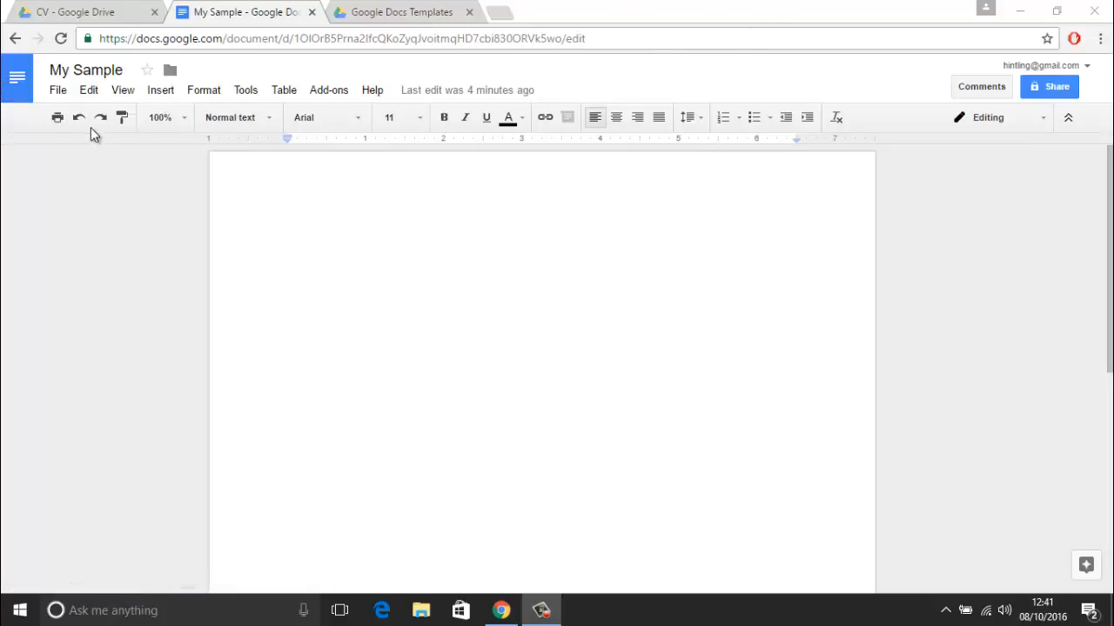
Create a new document from the Resume Serif template on the Docs home page and look through its sections.
left_click(15, 81)
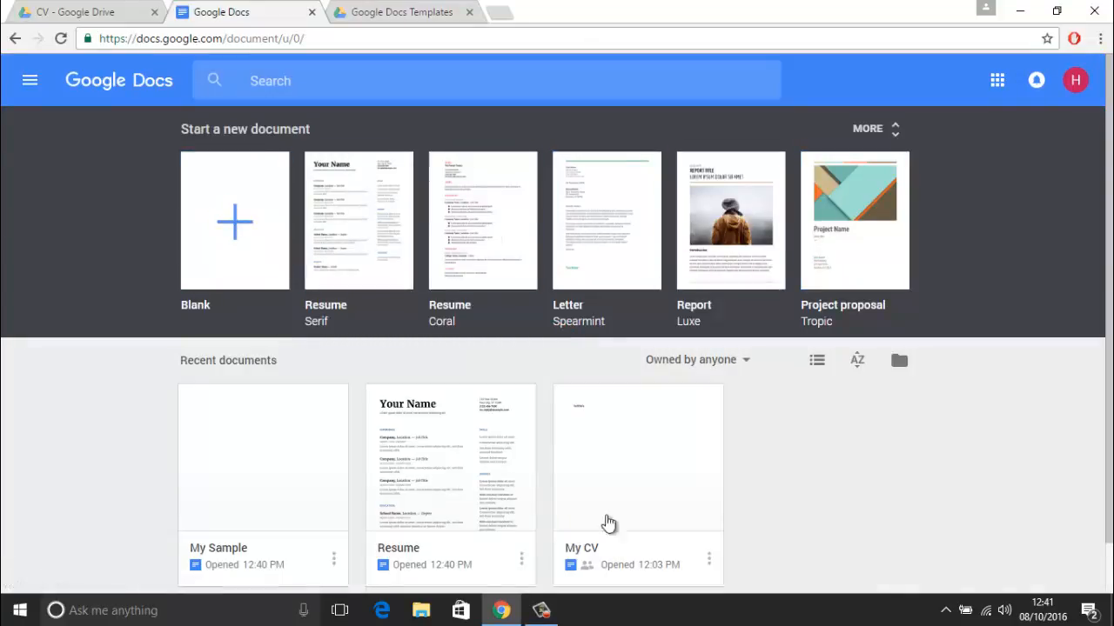
left_click(371, 229)
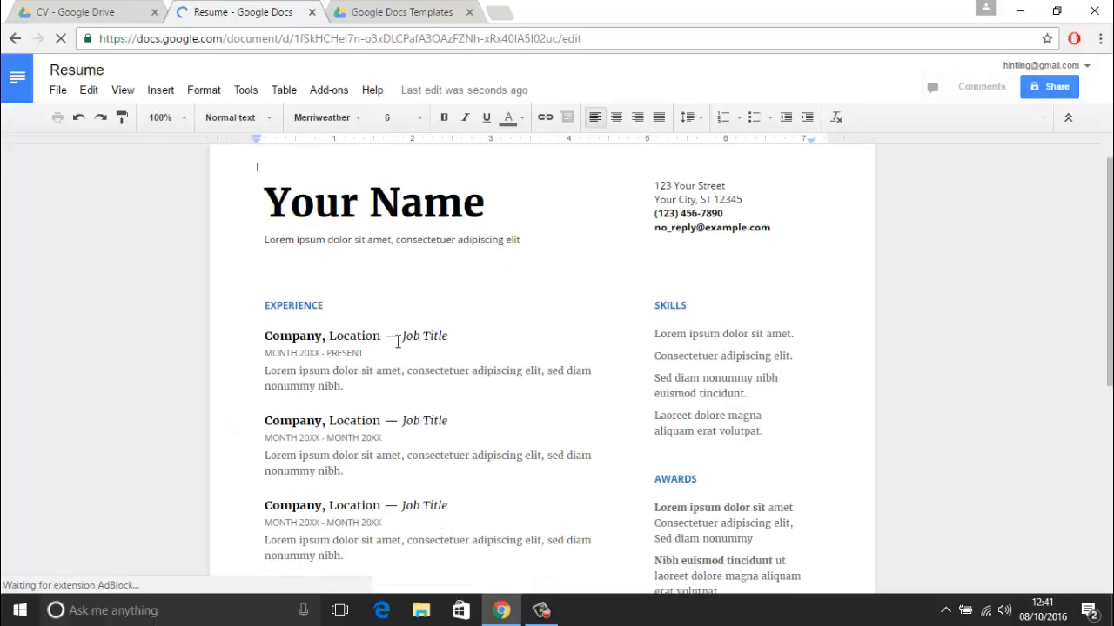
scroll(348, 209, "down", 2)
left_click(345, 190)
scroll(365, 287, "down", 3)
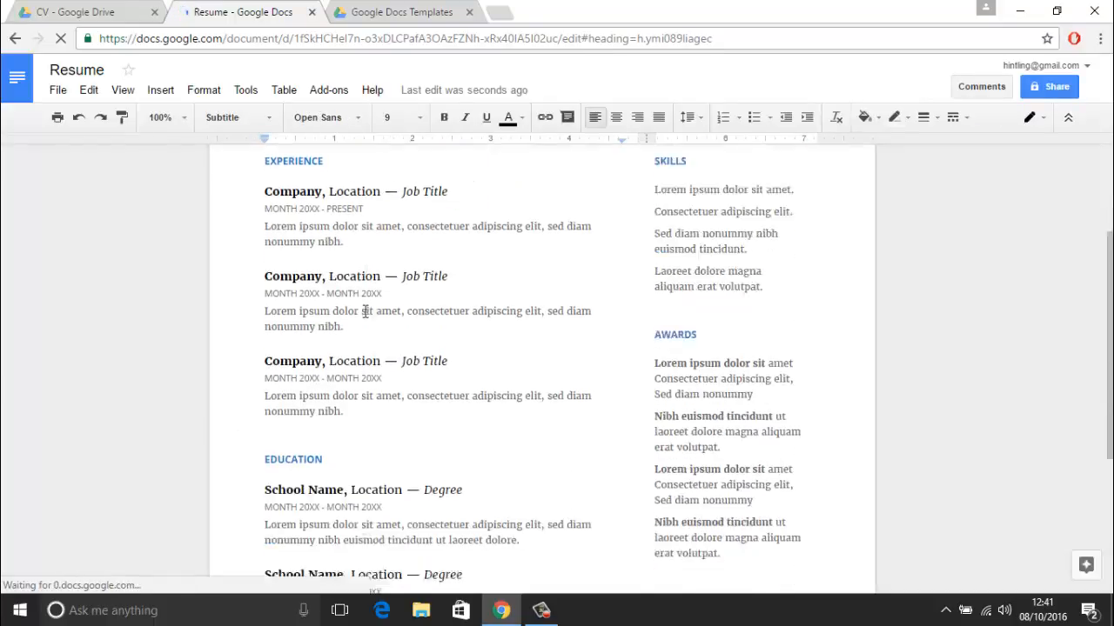
scroll(405, 407, "down", 1)
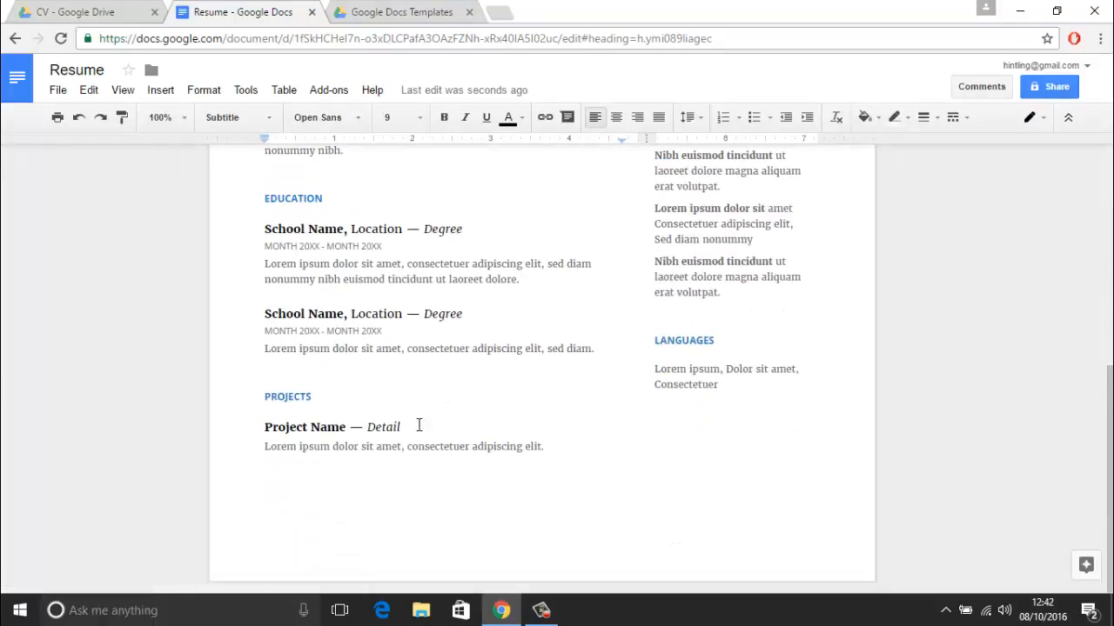
scroll(415, 360, "up", 5)
scroll(340, 246, "up", 1)
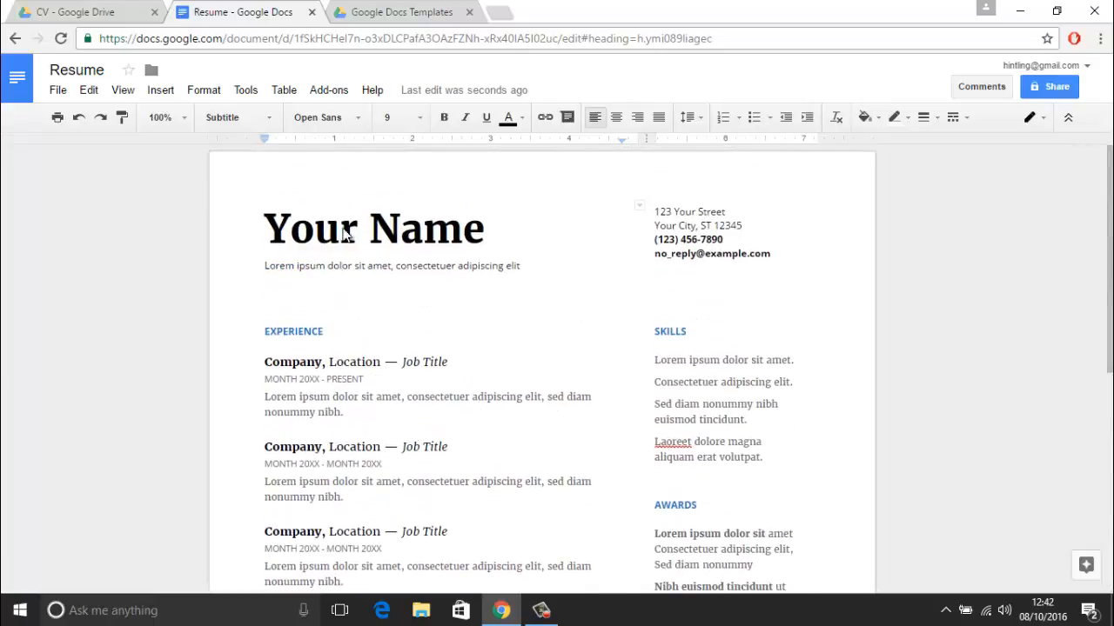
Change the font of the word "Your" in the resume title to Permanent Marker.
double_click(348, 224)
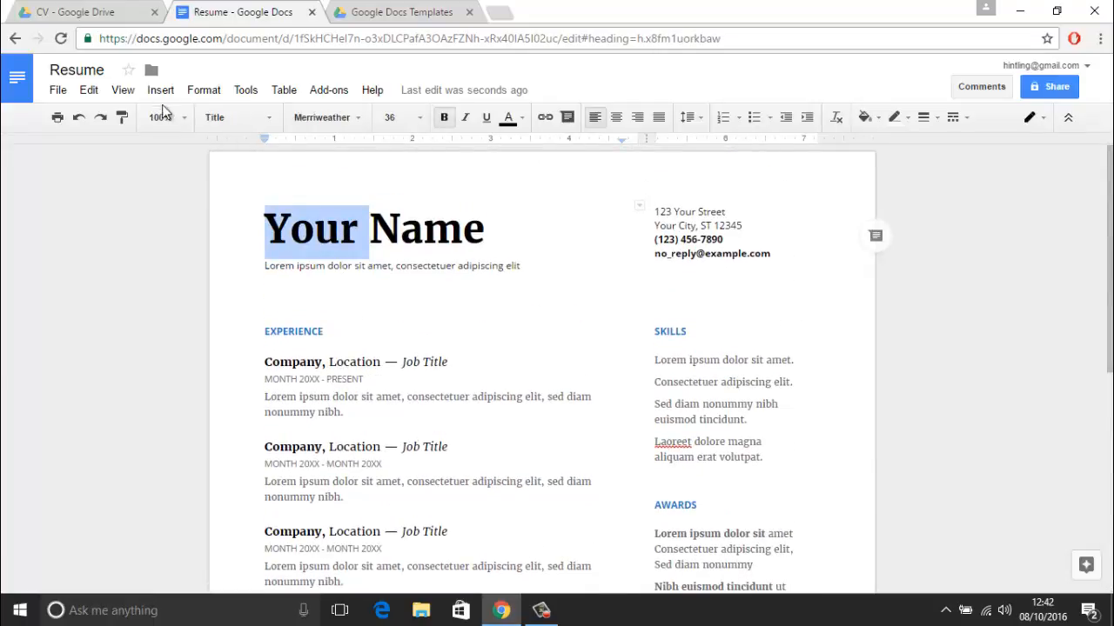
left_click(345, 121)
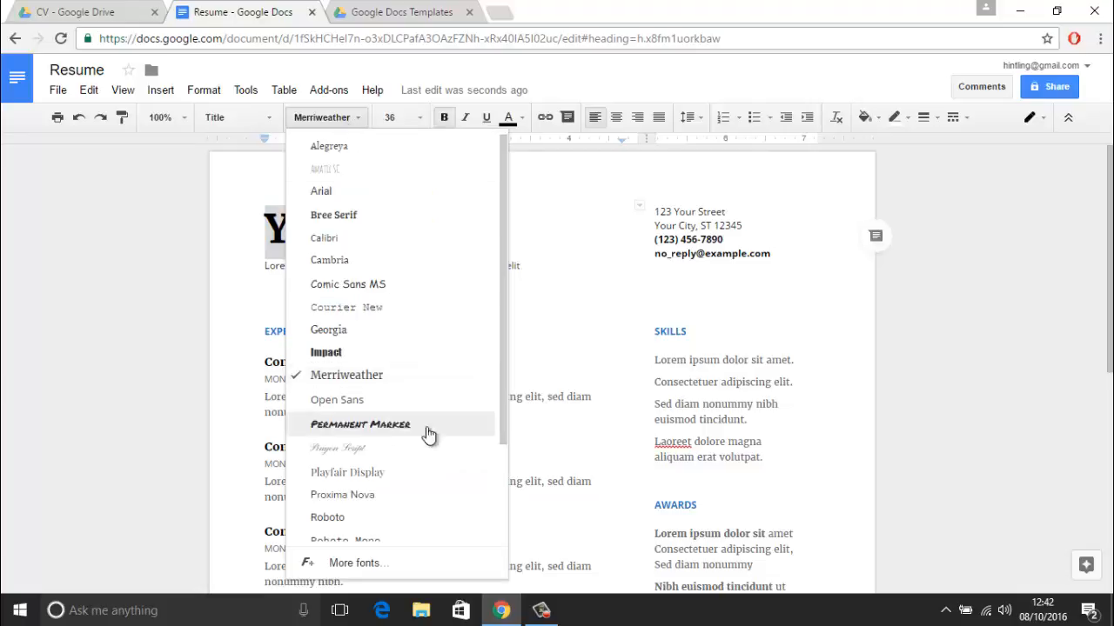
left_click(409, 422)
Replace the word "Name" in the resume title with "Me".
left_click(399, 223)
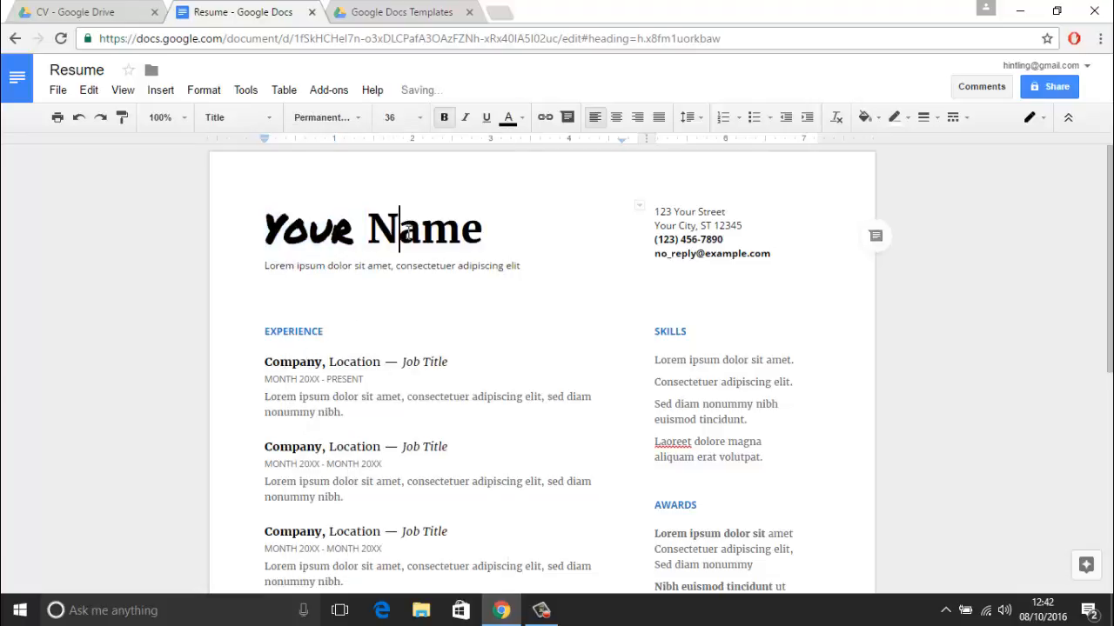
double_click(453, 231)
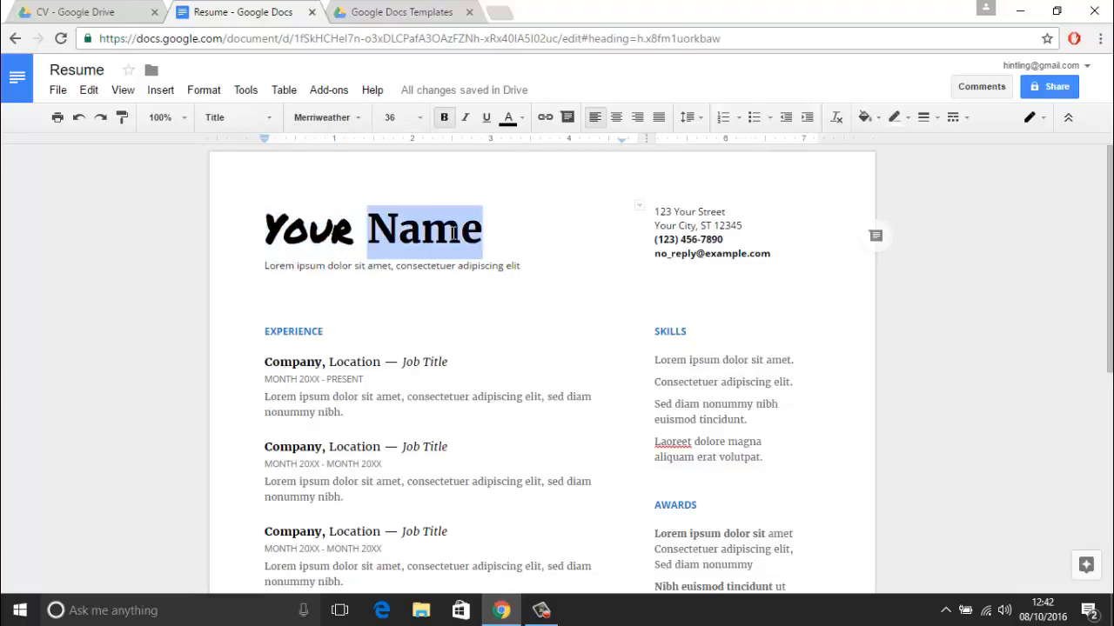
type("Me")
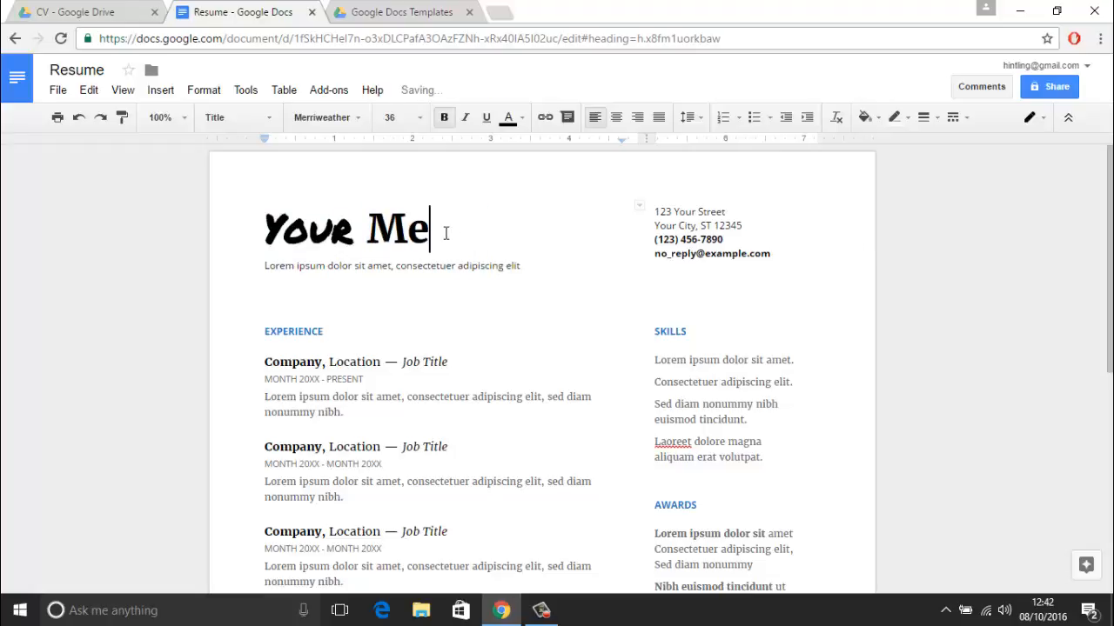
Delete the whole resume title and enter the resume owner's name in the Permanent Marker font.
left_click(365, 228)
double_click(366, 228)
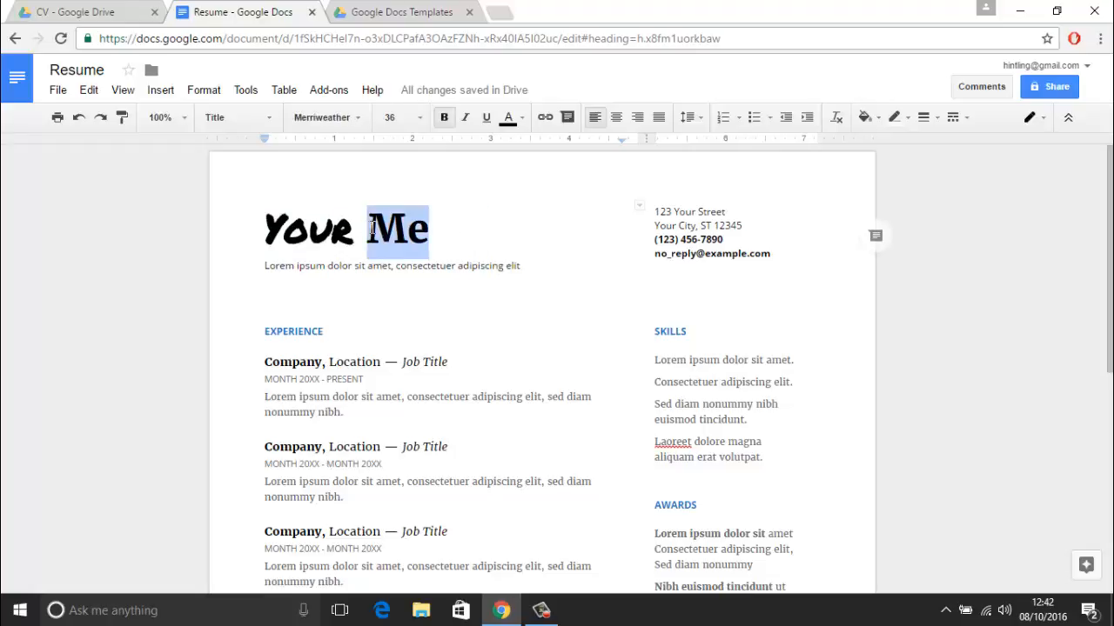
key("BackSpace")
key("BackSpace")
key("BackSpace")
key("BackSpace")
key("BackSpace")
key("BackSpace")
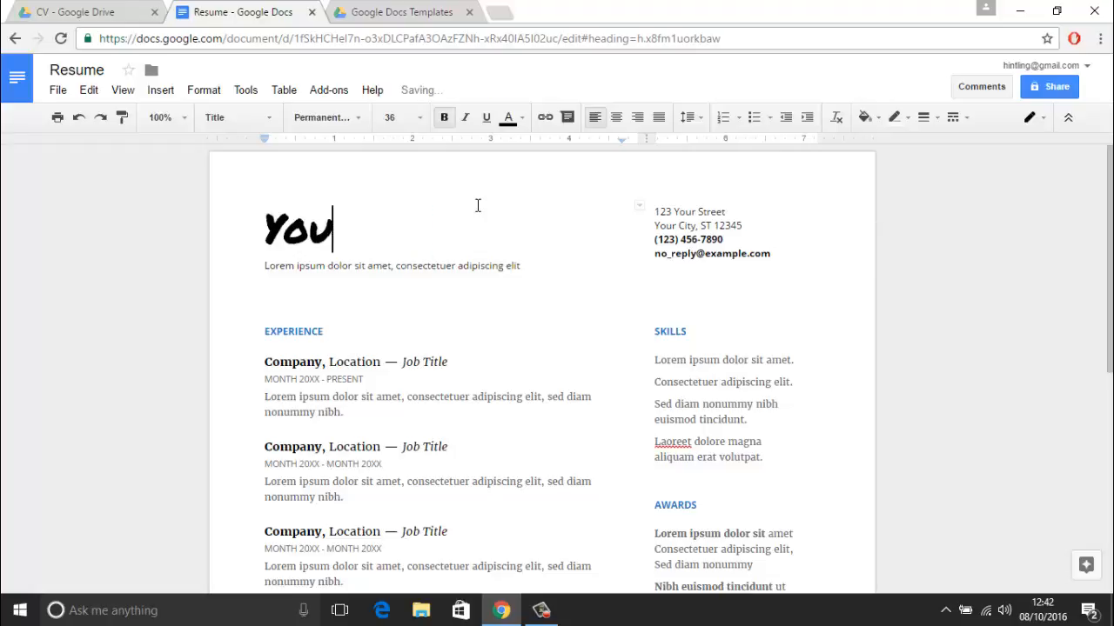
type("Hintling")
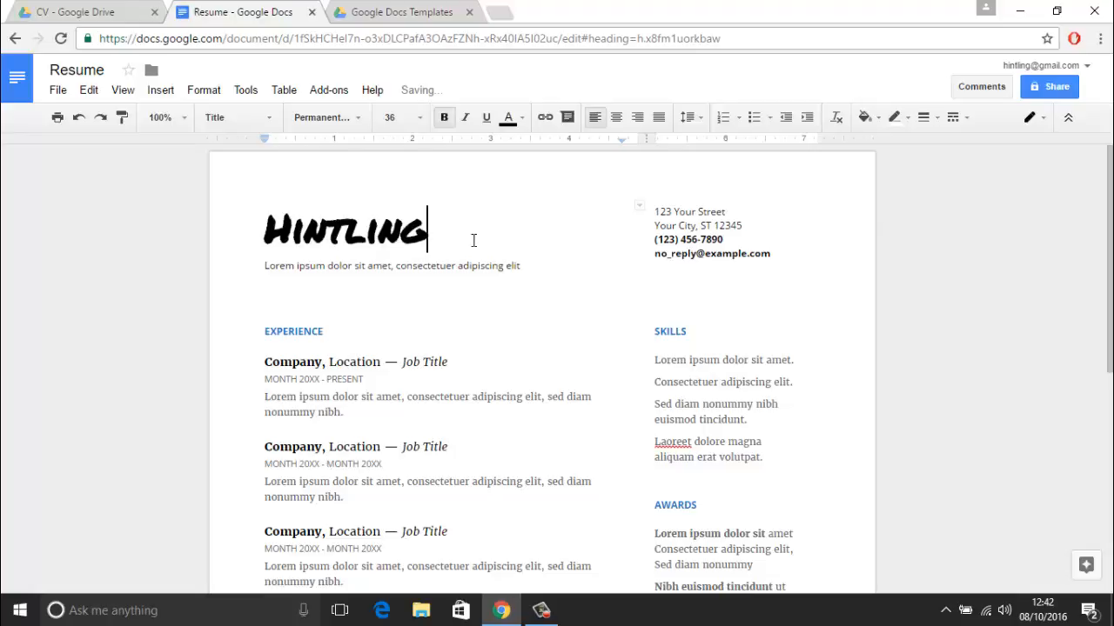
Replace the placeholder line under the resume title with "This is an example".
left_click_drag(538, 267, 355, 255)
double_click(348, 255)
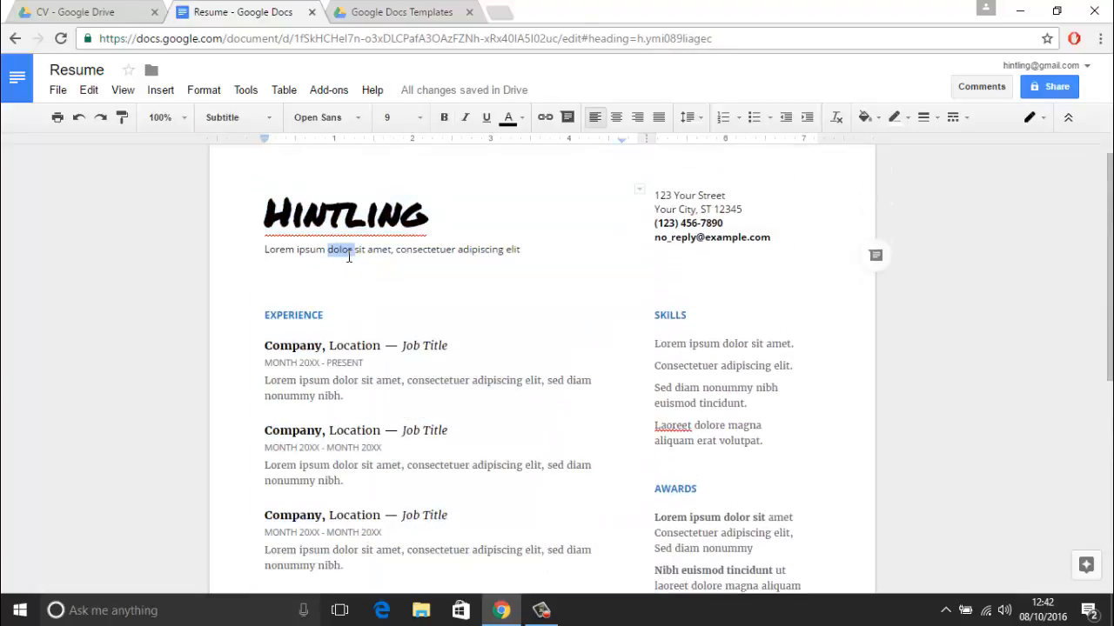
left_click_drag(525, 249, 261, 252)
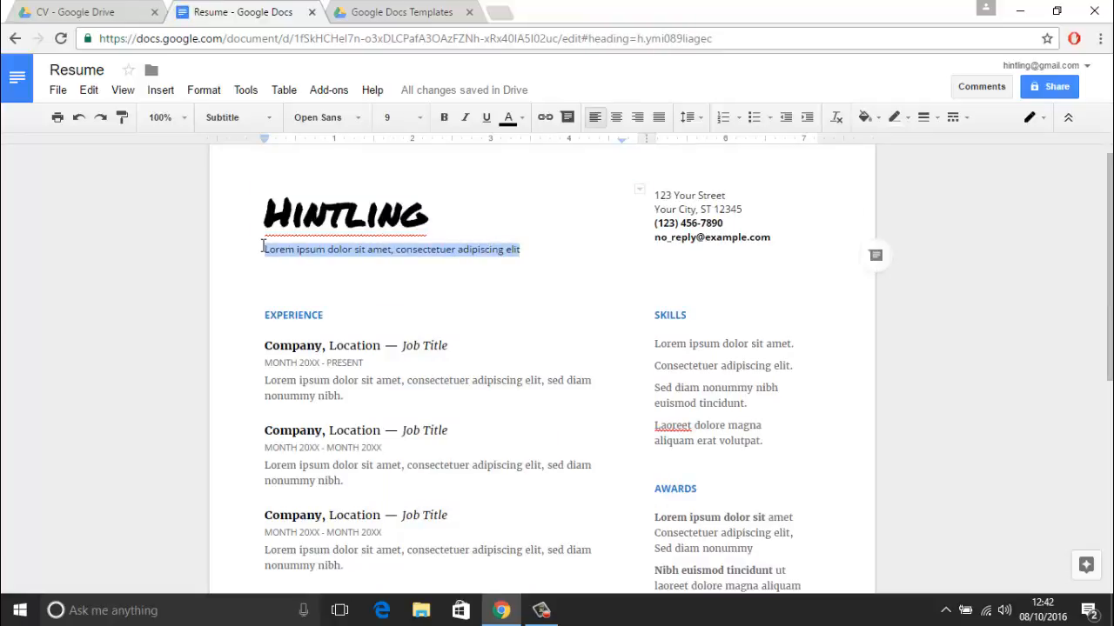
type("This is an e")
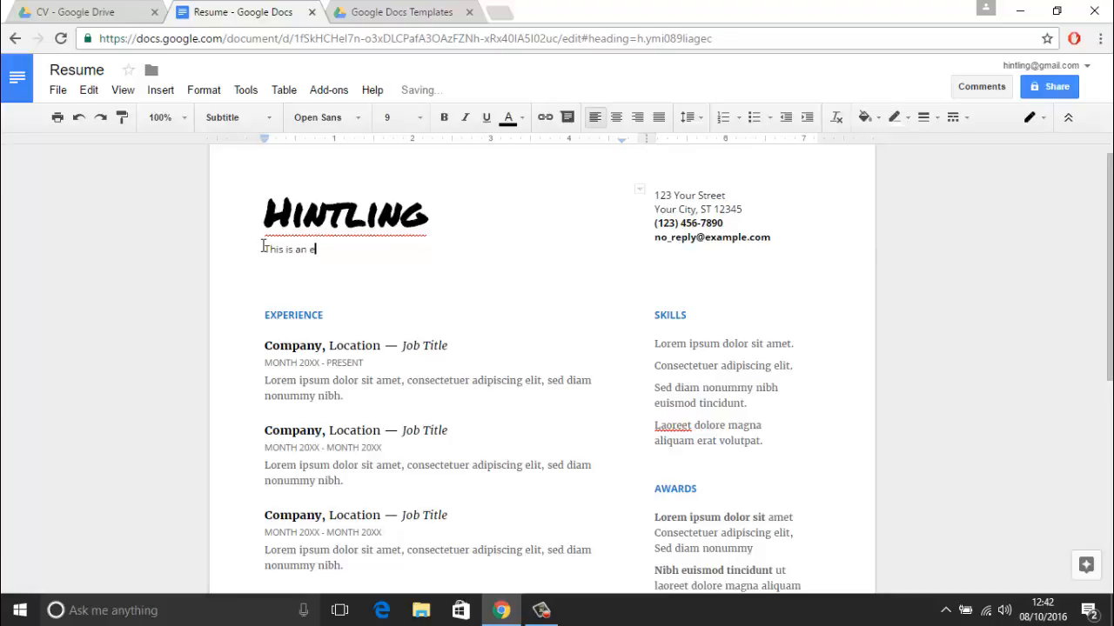
type("xsample")
key("Left")
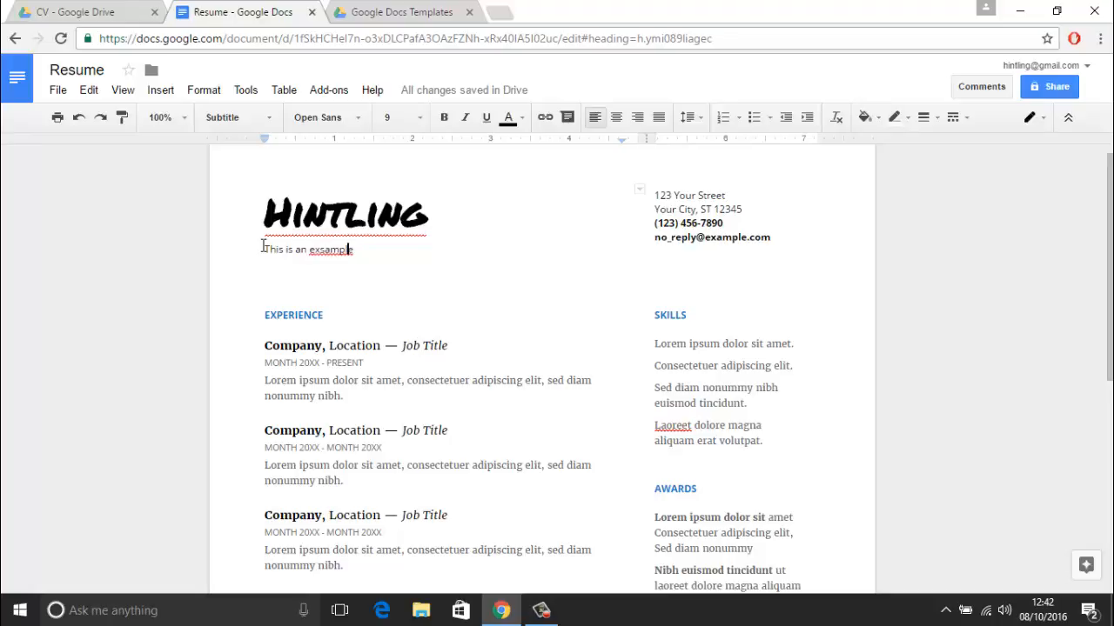
key("BackSpace")
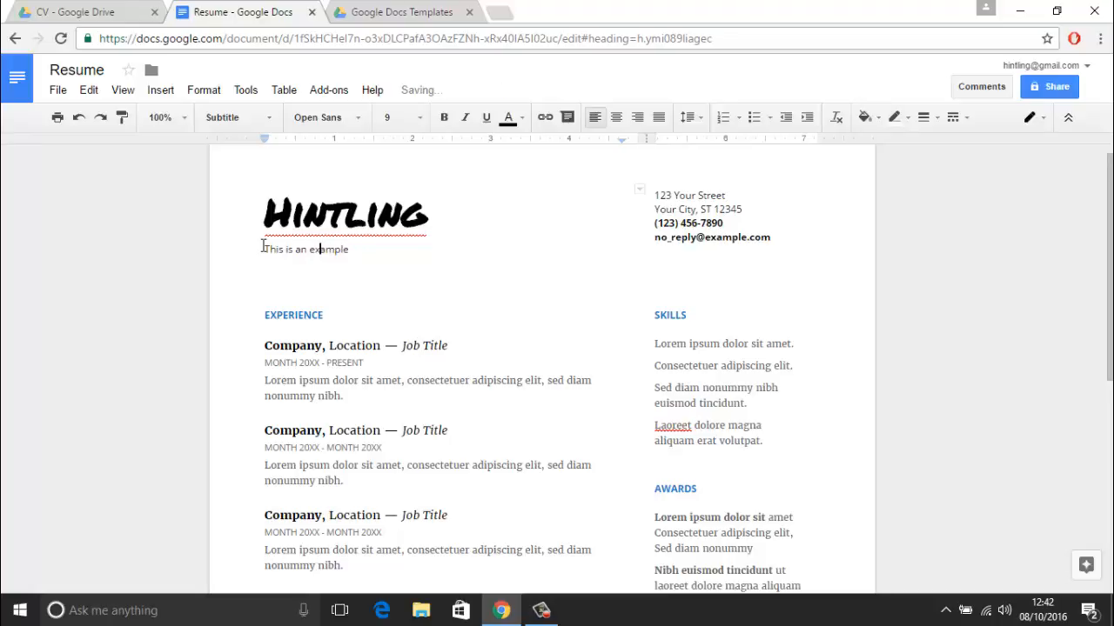
left_click(419, 230)
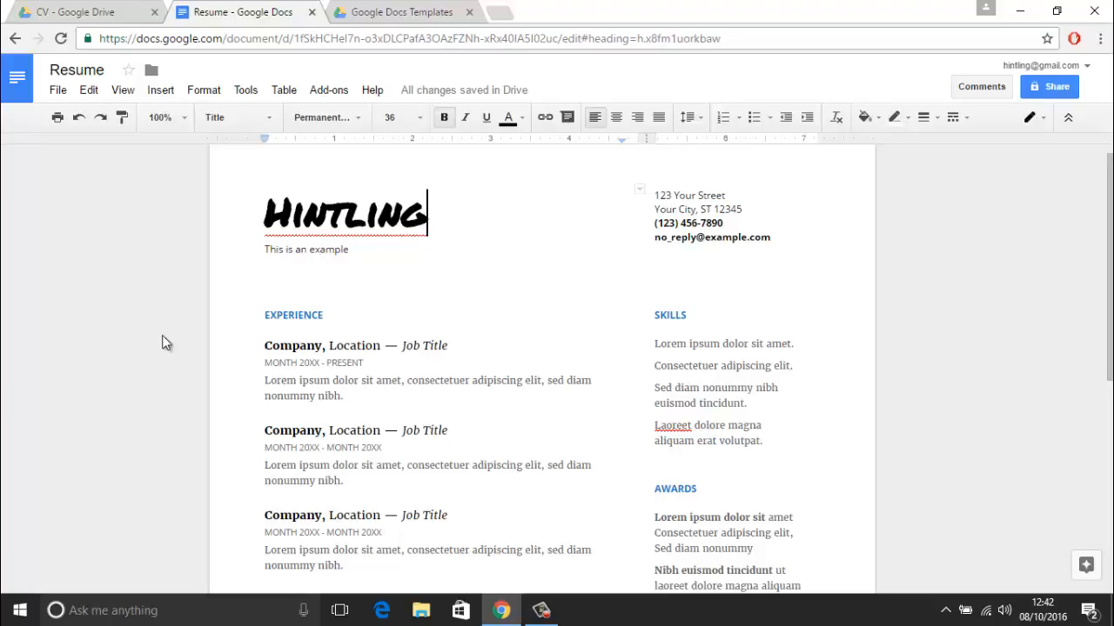
Remove bold from the resume title, make it italic and underlined, and centre it.
left_click_drag(365, 245, 292, 213)
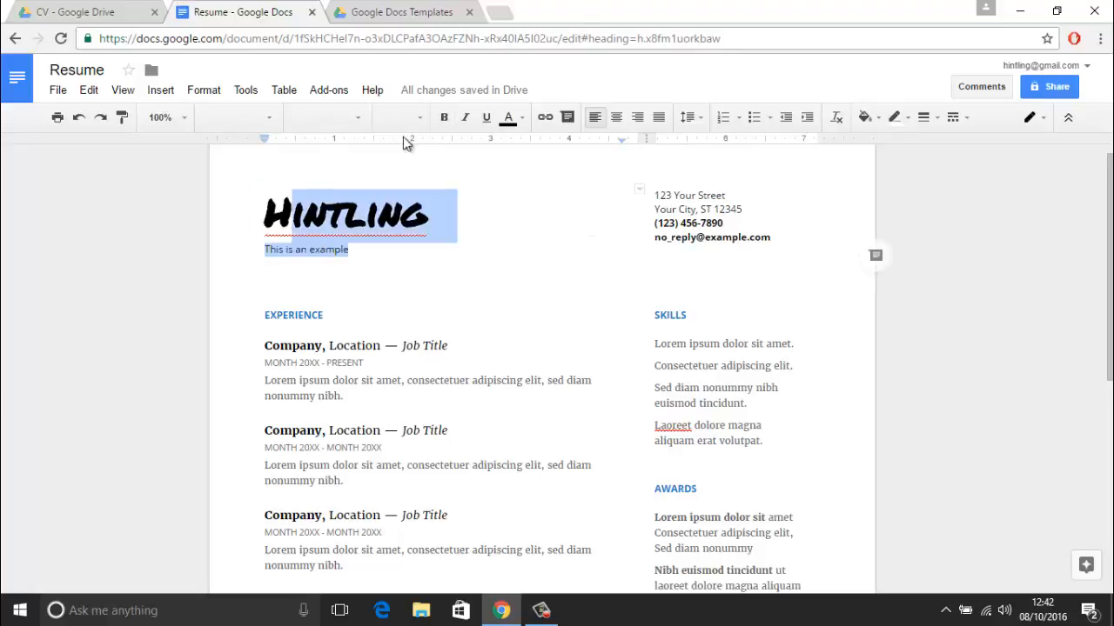
double_click(421, 179)
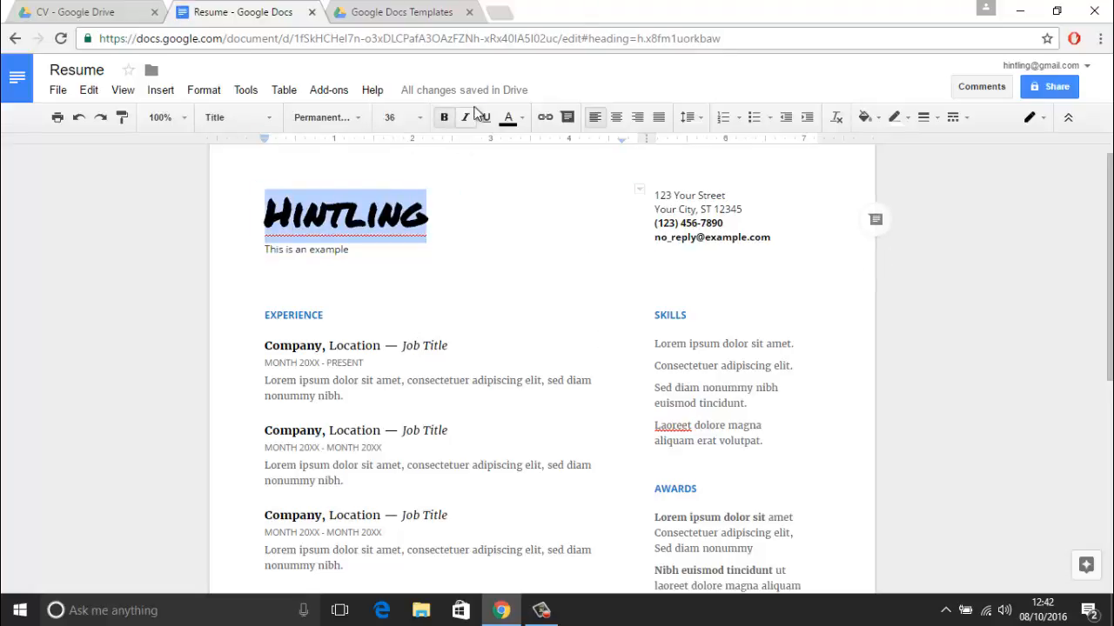
left_click(444, 117)
left_click(402, 213)
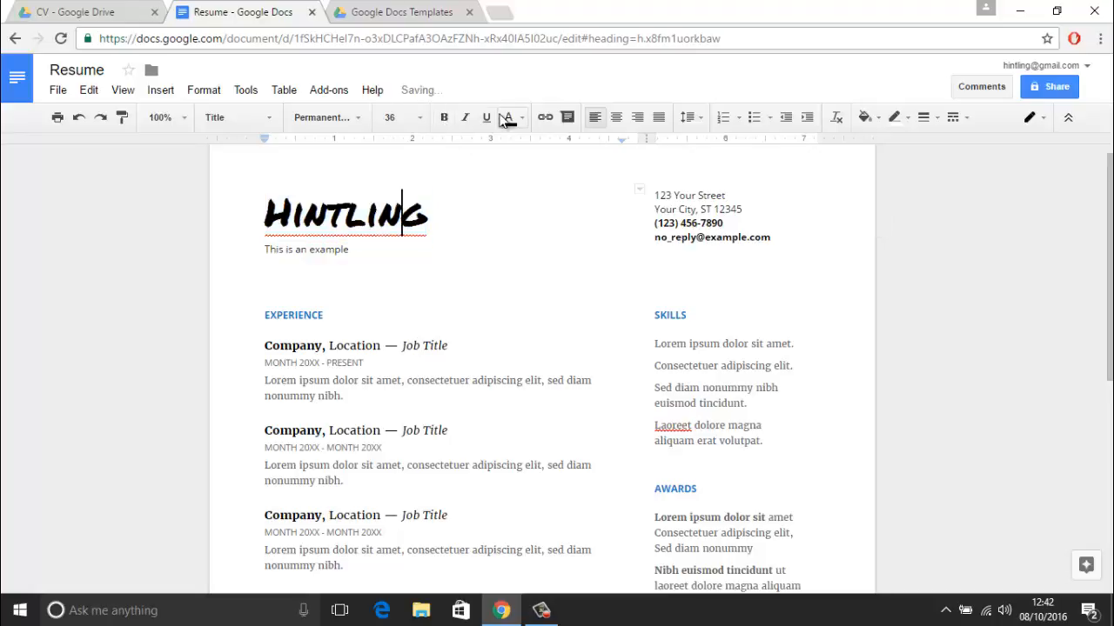
left_click_drag(467, 194, 256, 206)
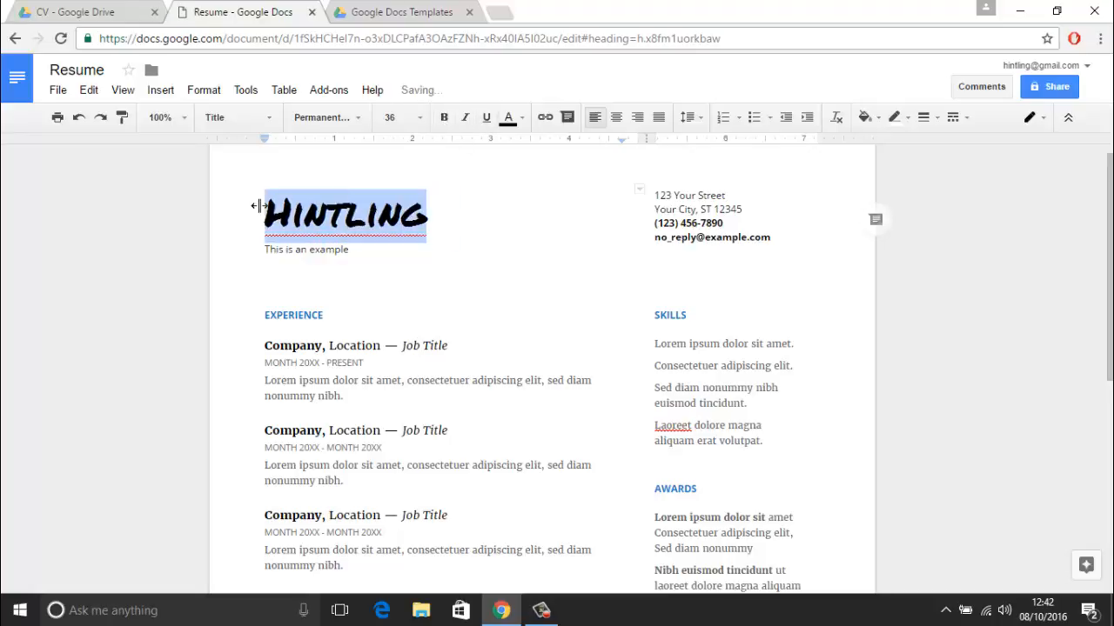
left_click(468, 123)
left_click(486, 119)
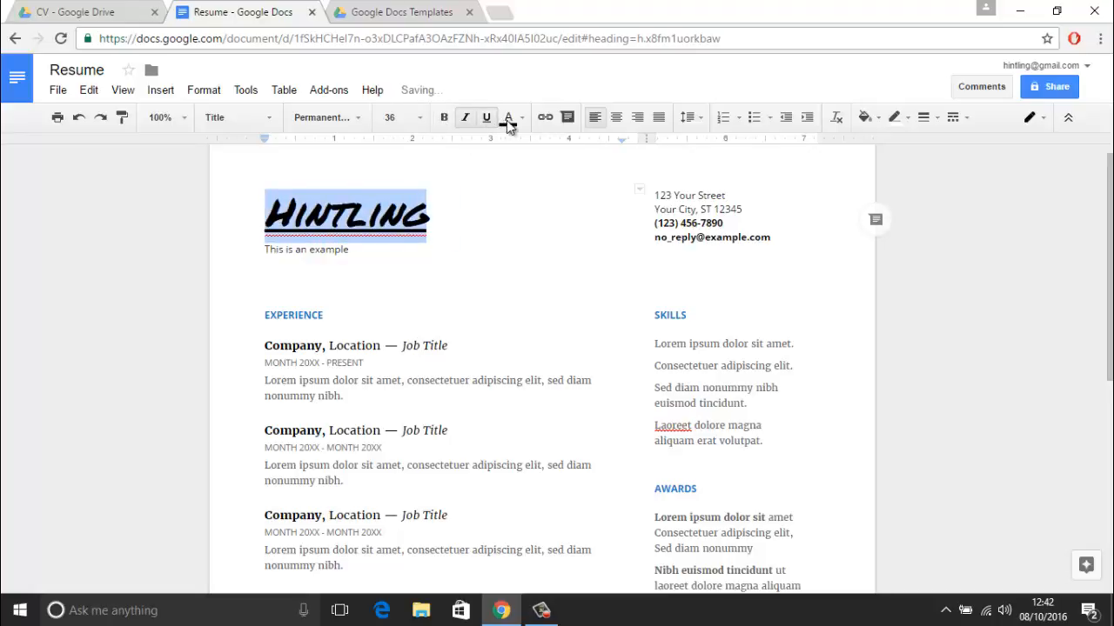
left_click(613, 120)
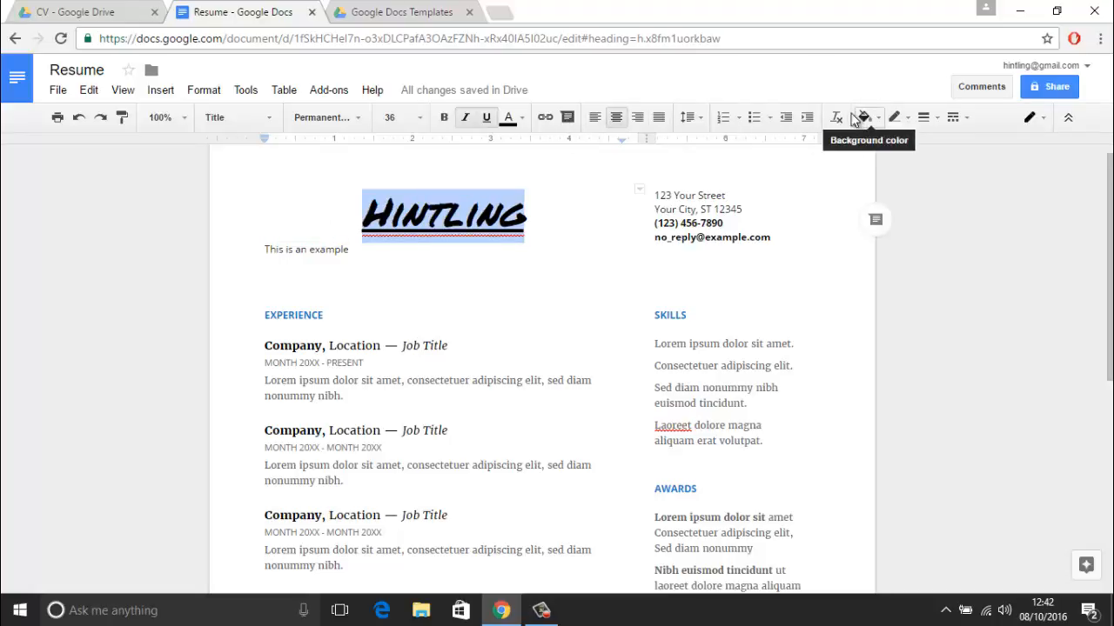
Reapply the Title style to the resume title, try Heading 2 on it, and return it to Title.
left_click(247, 116)
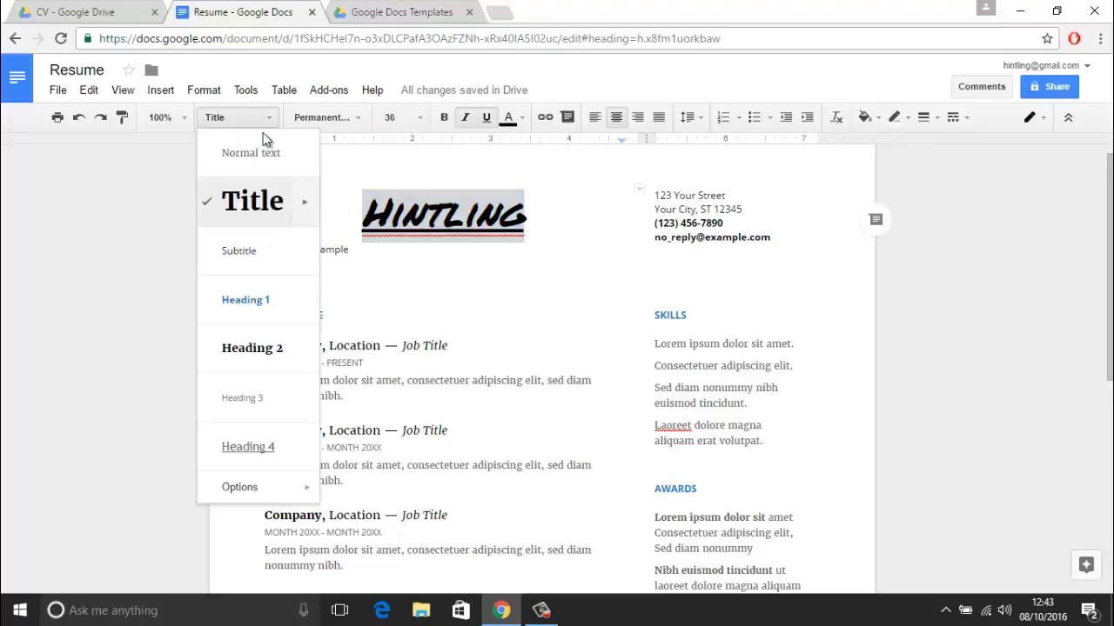
left_click(254, 207)
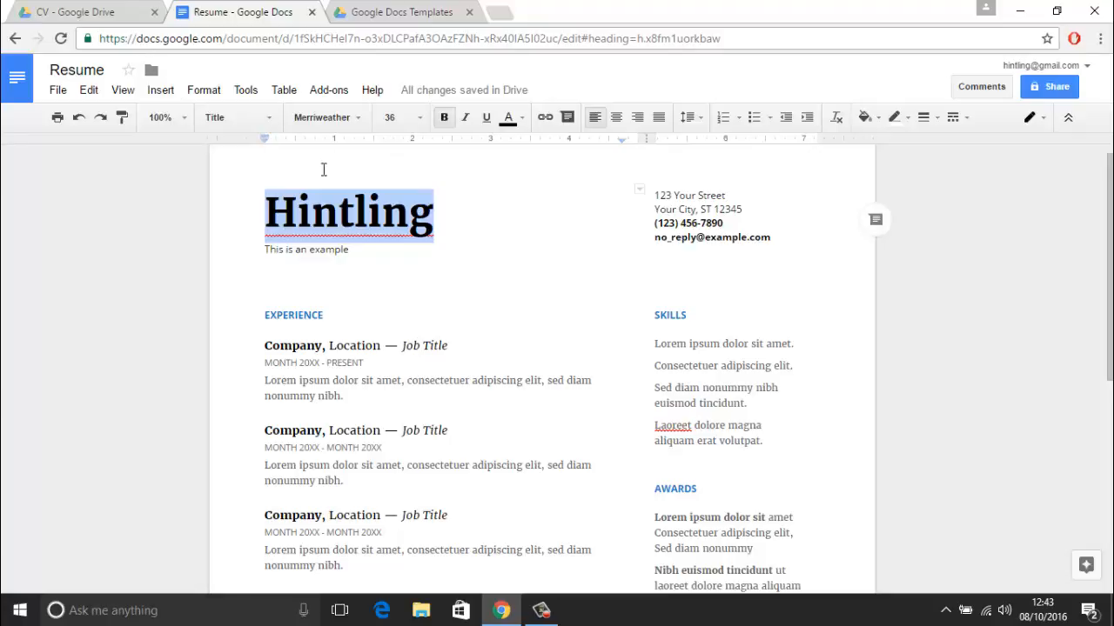
left_click(271, 116)
left_click(259, 356)
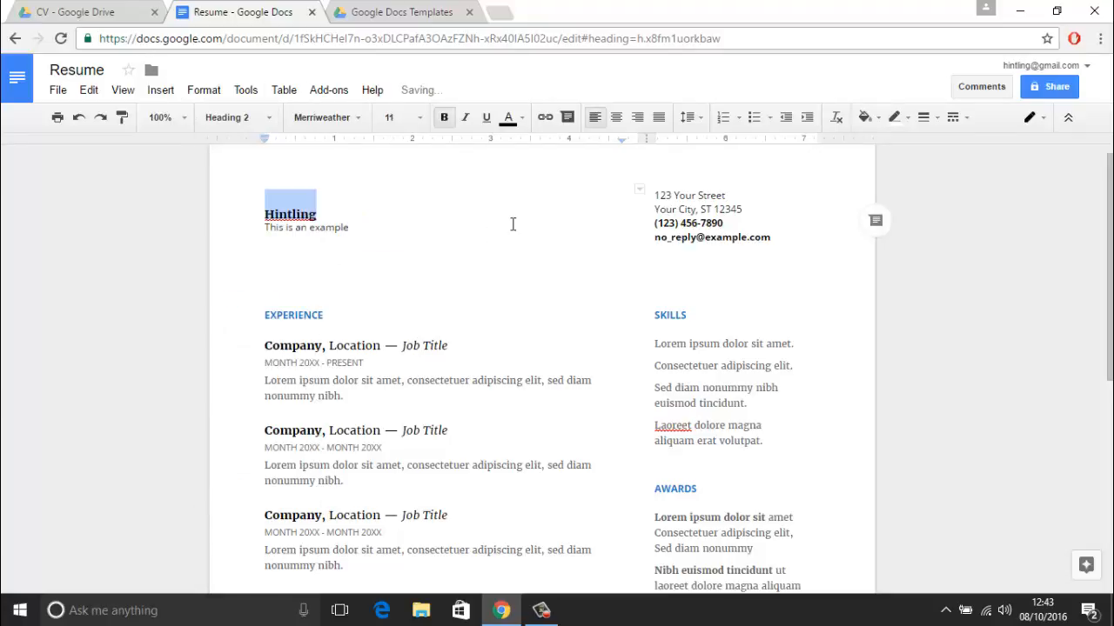
left_click(235, 122)
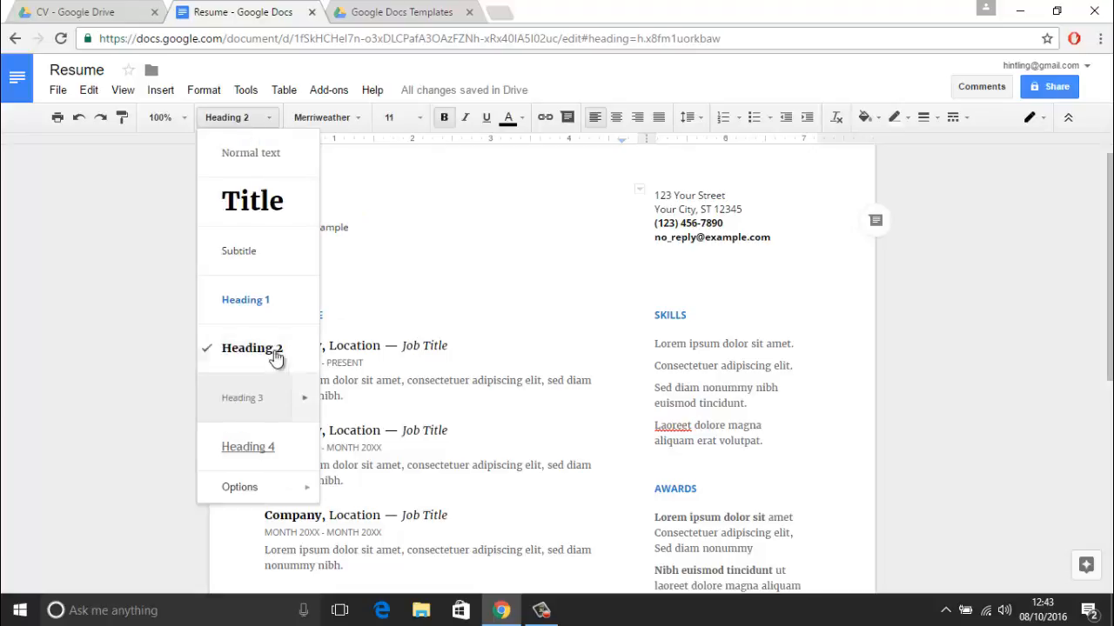
left_click(254, 198)
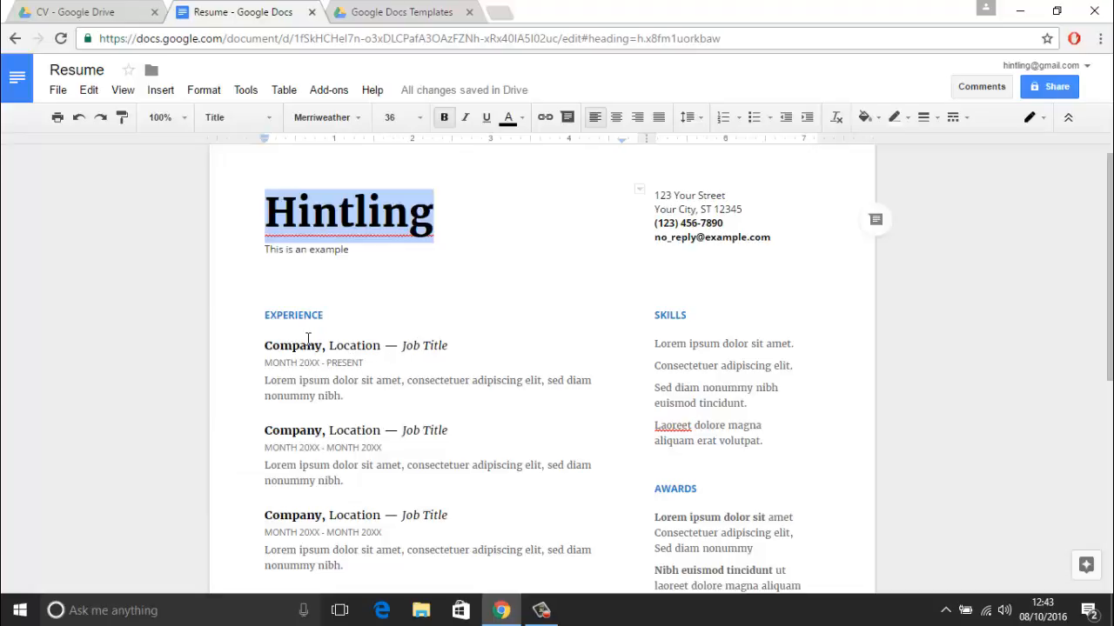
Apply the Heading 1 style to the first "Company, Location — Job Title" line under Experience.
mouse_move(272, 344)
left_mouse_down()
mouse_move(473, 348)
mouse_move(266, 324)
left_mouse_up()
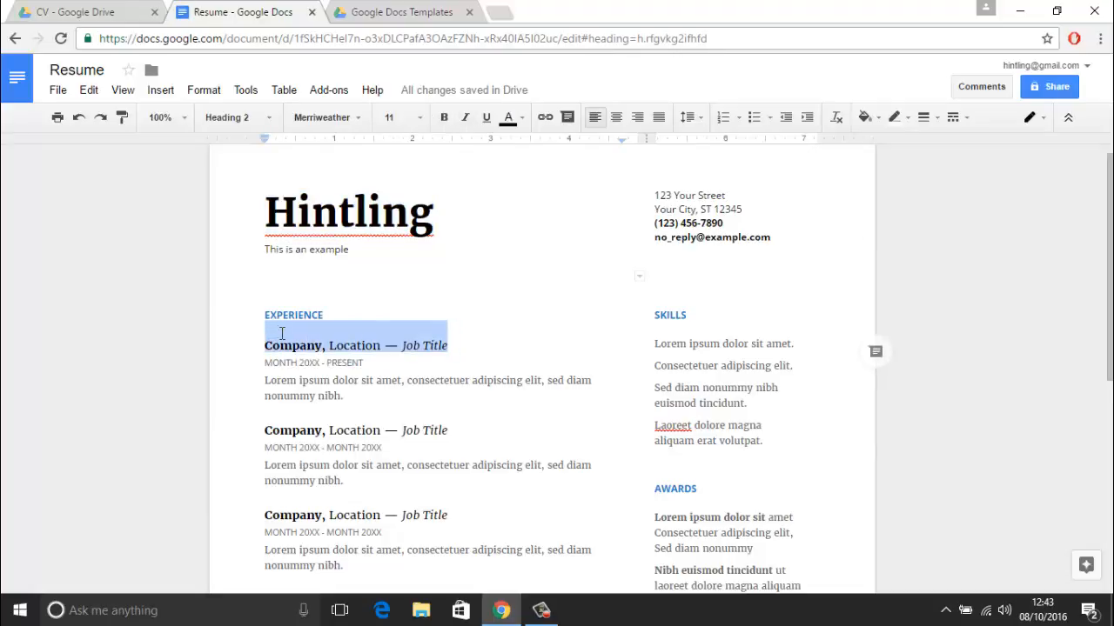
left_click(263, 117)
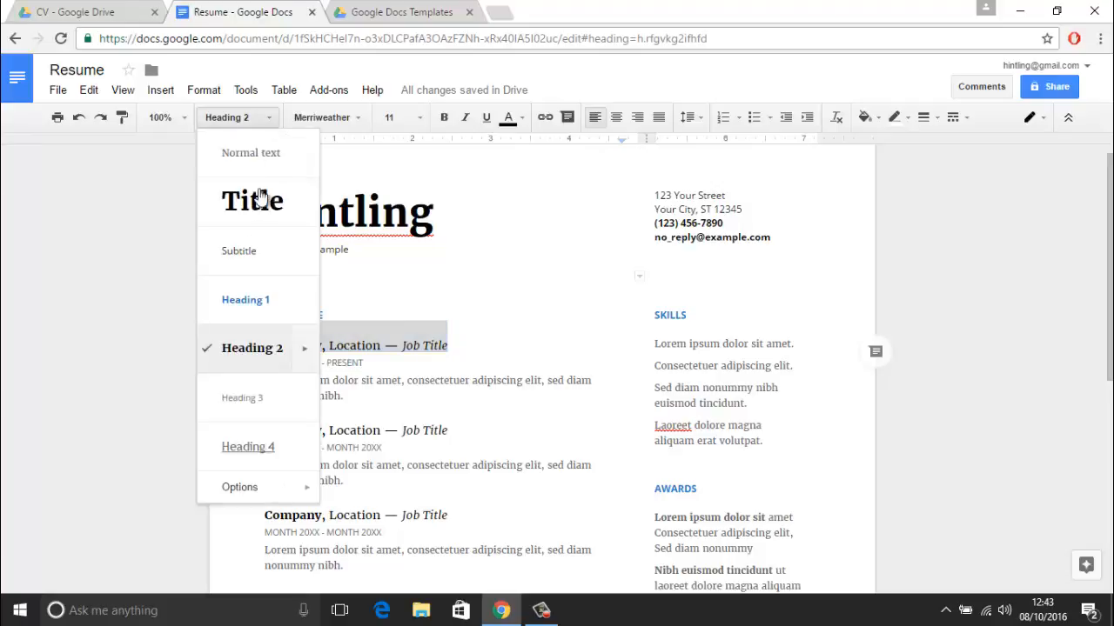
left_click(266, 290)
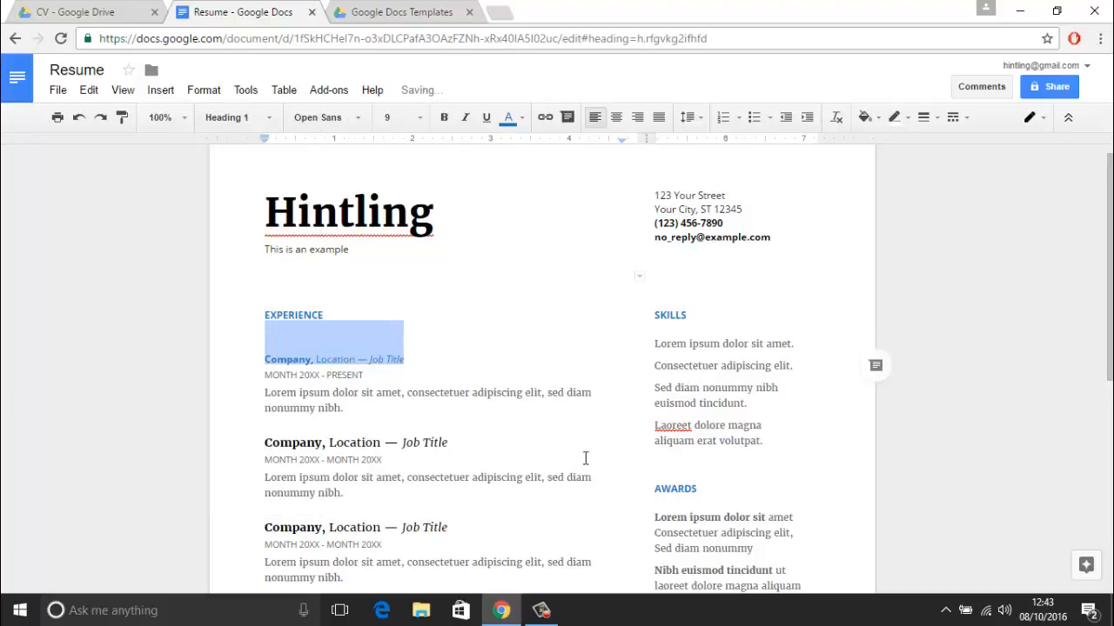
Try the Heading 2 style on the first job's description paragraph, and undo the last two style changes.
left_click(374, 381)
left_click_drag(369, 408, 257, 392)
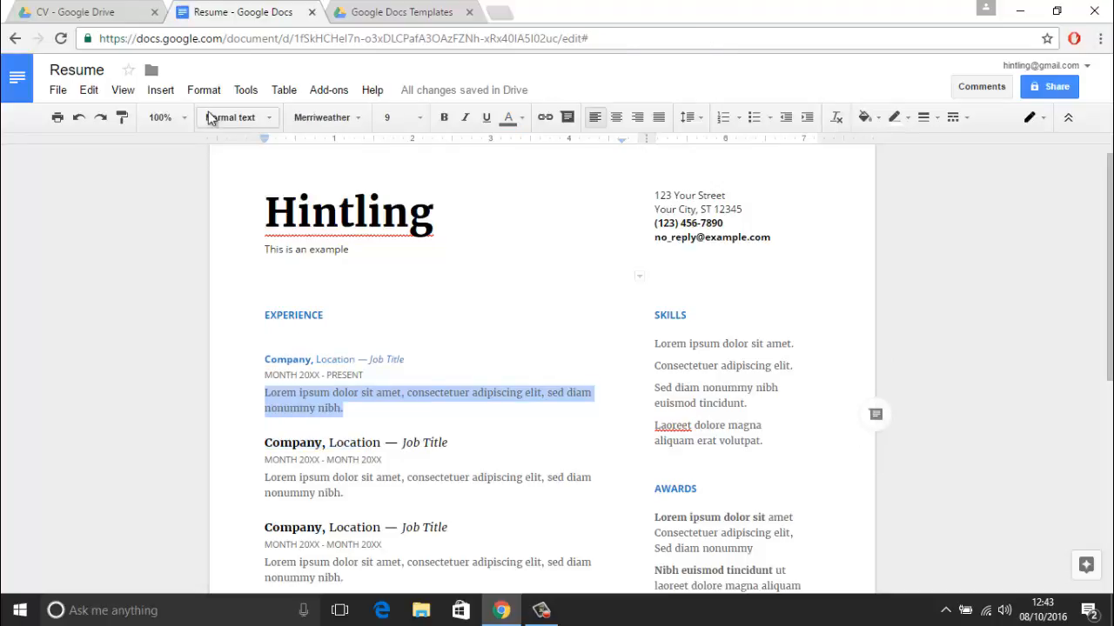
left_click(262, 123)
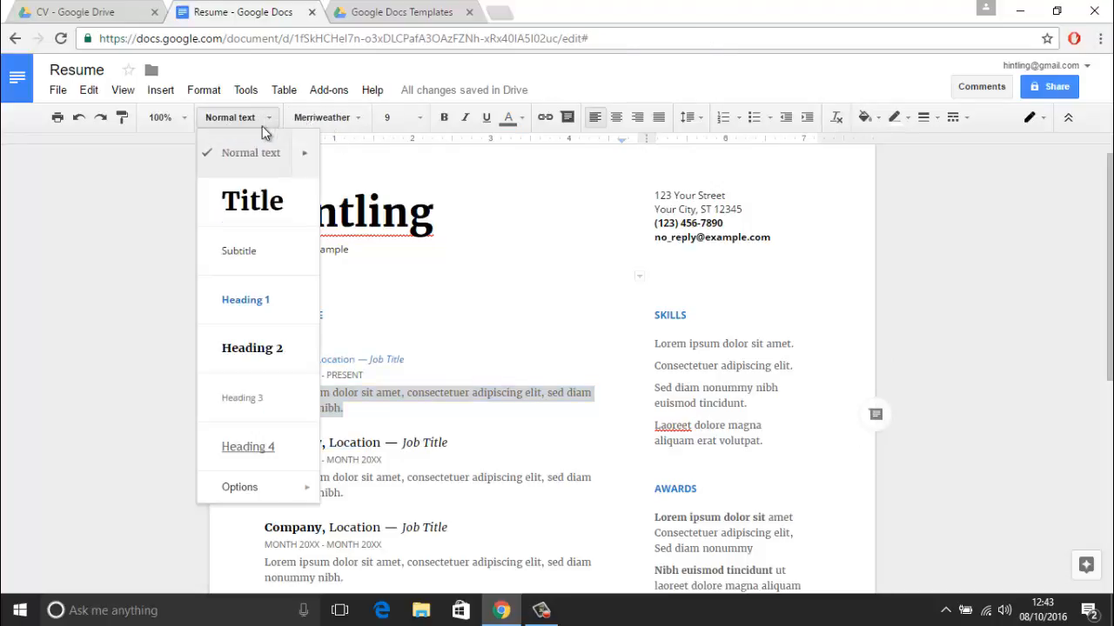
left_click(287, 353)
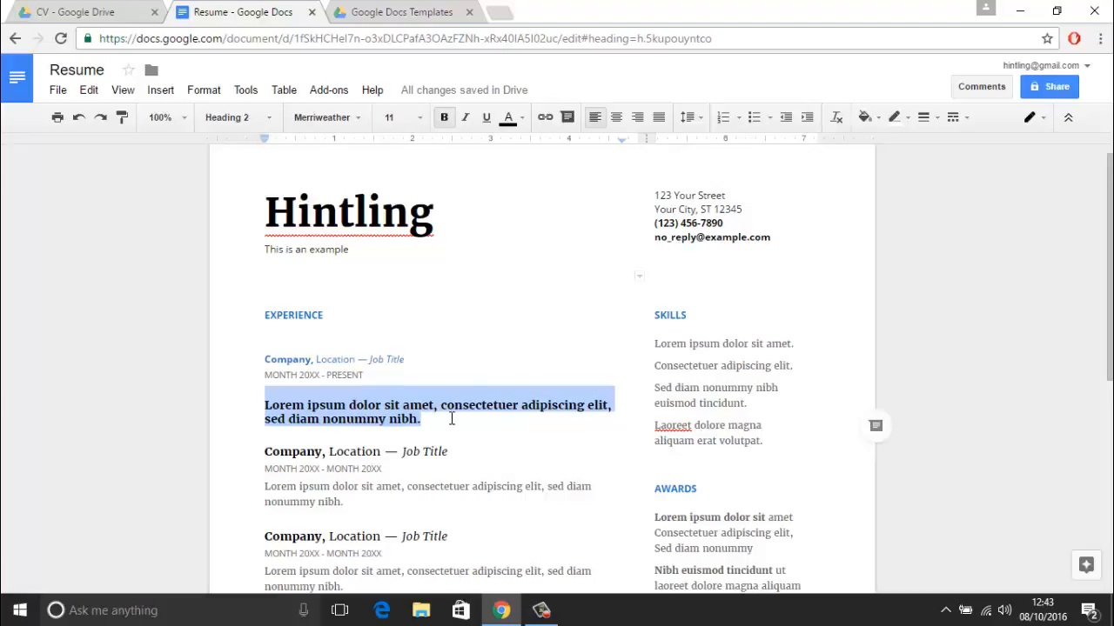
key("ctrl+z")
key("ctrl+z")
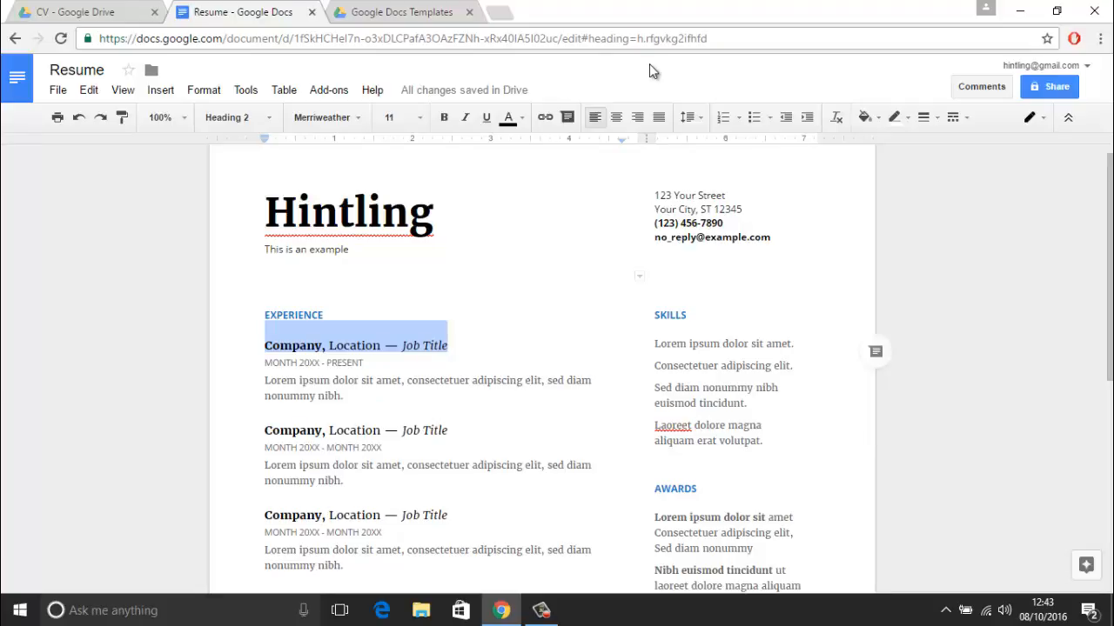
Delete all the resume content and insert a table with two columns and one row.
key("ctrl+a")
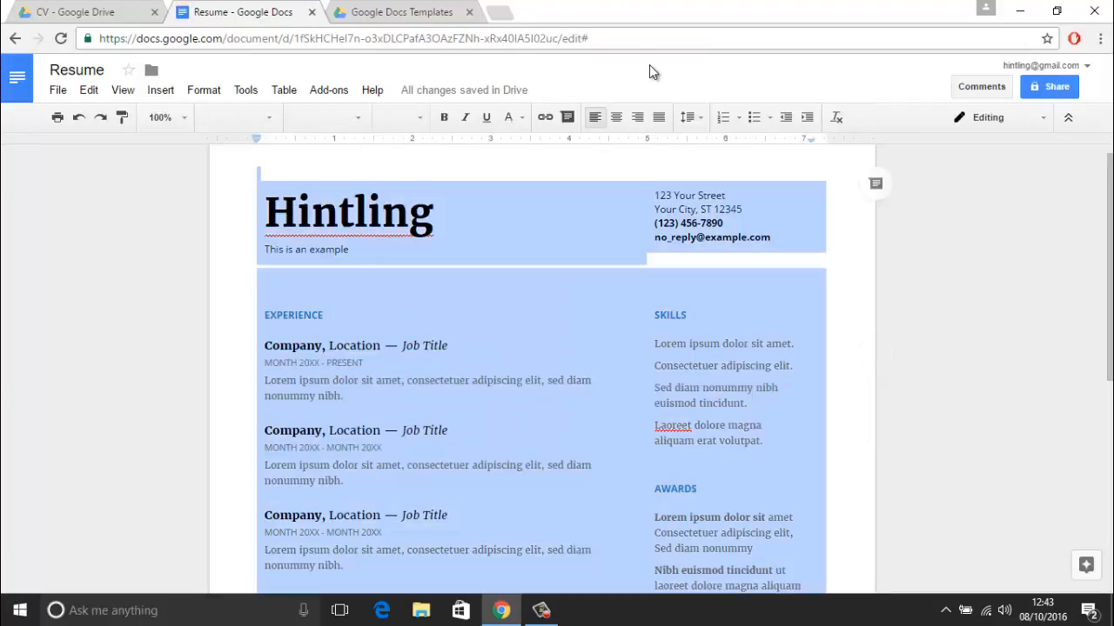
key("BackSpace")
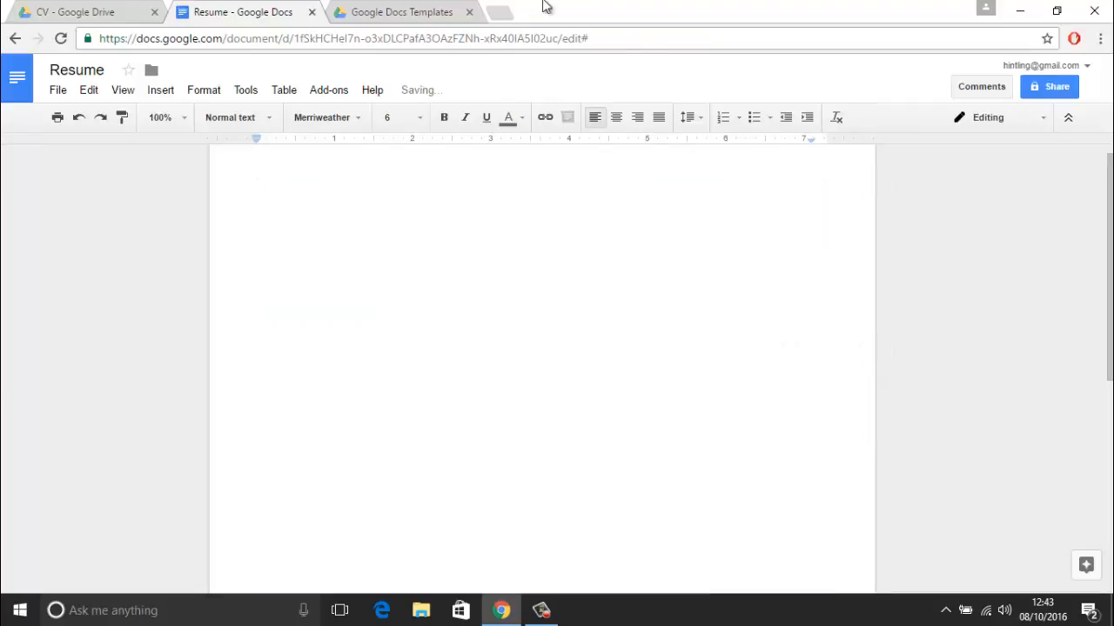
left_click(294, 98)
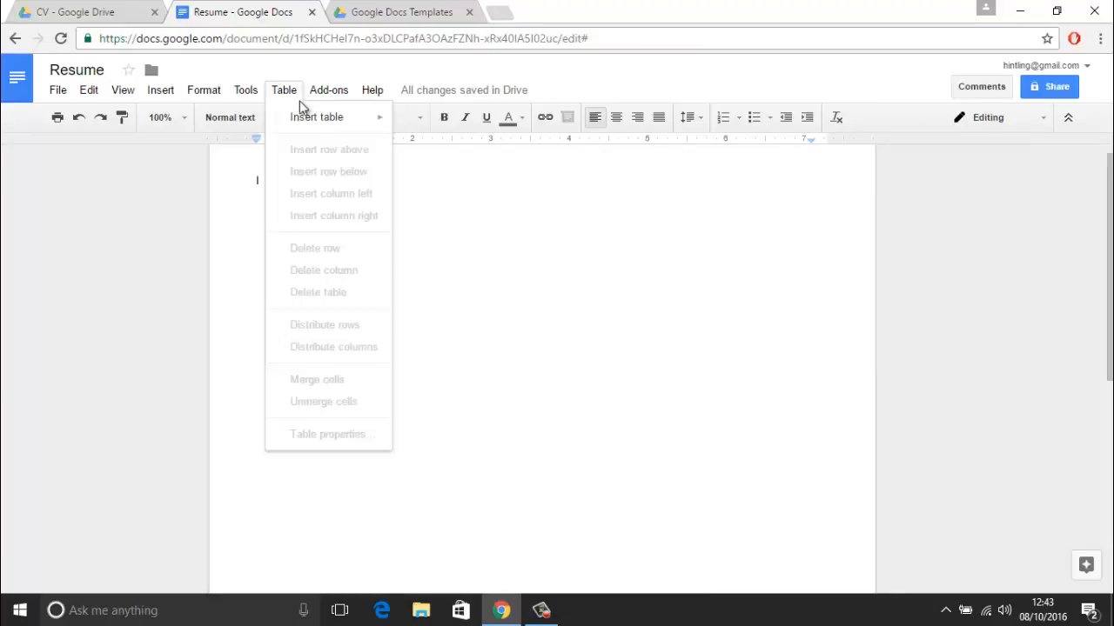
mouse_move(309, 117)
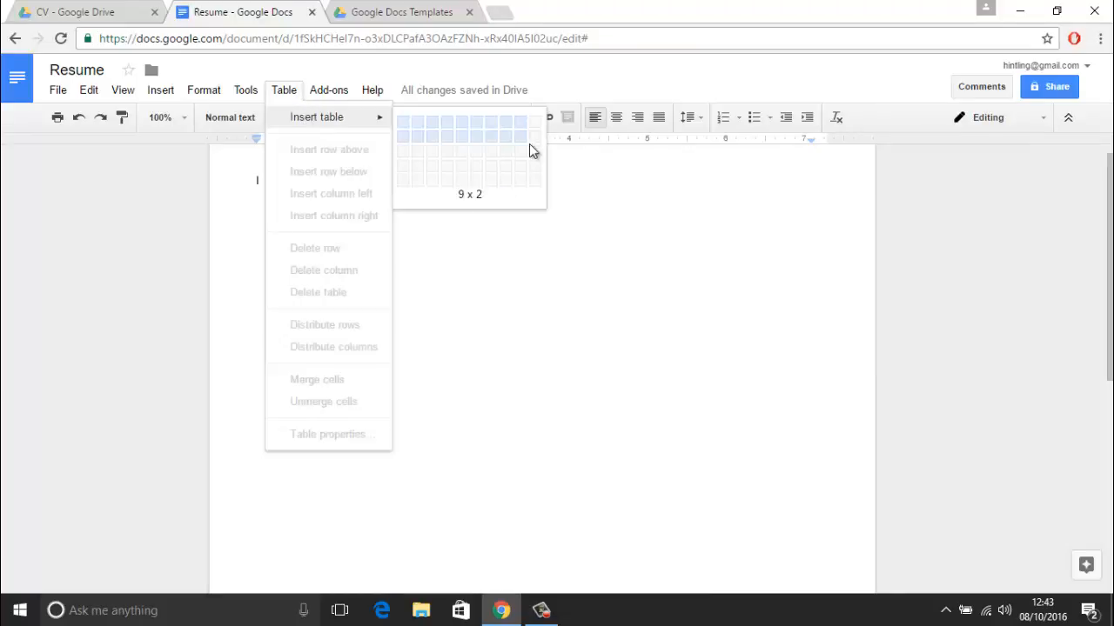
left_click(416, 121)
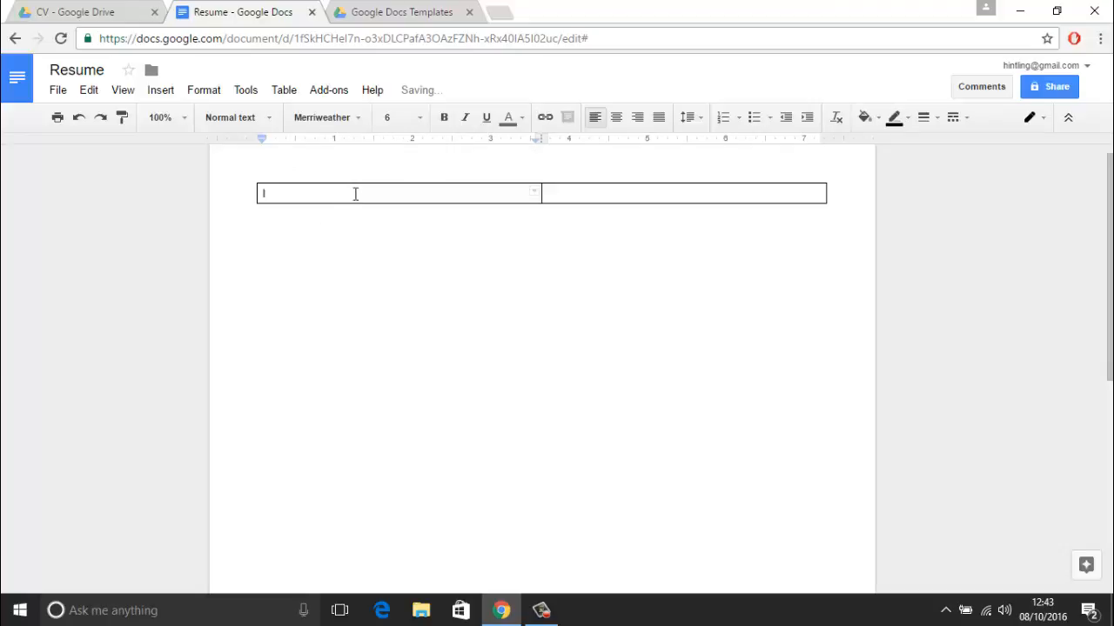
Enter "Here is some text" in the table's first cell and copy it into the second cell.
type("Here is some text")
key("ctrl+a")
triple_click(369, 194)
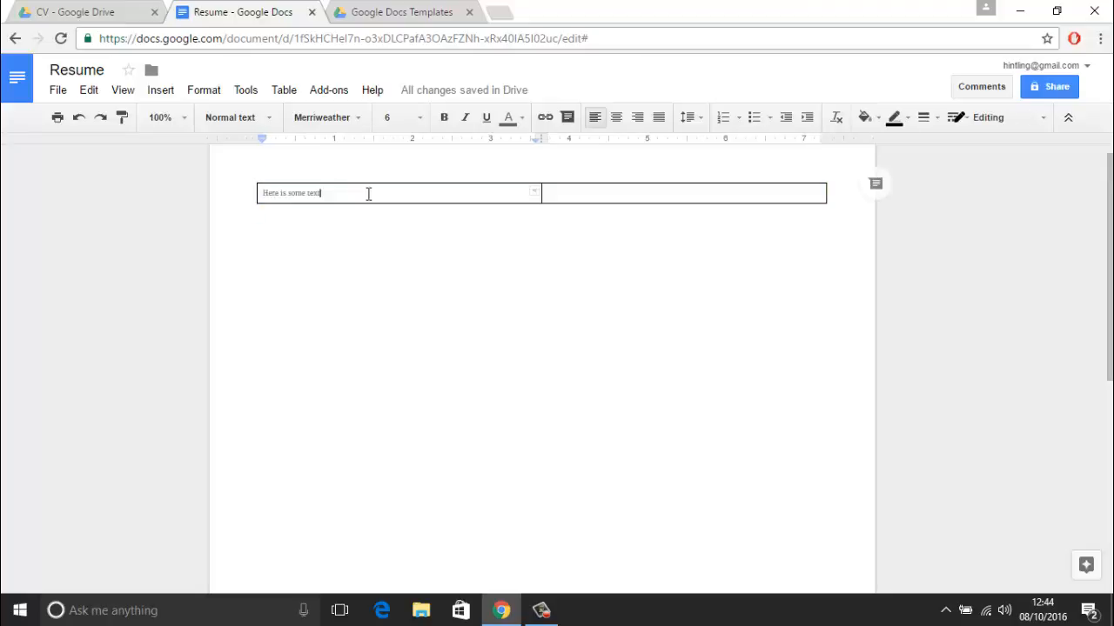
left_click(369, 194)
left_click_drag(368, 194, 247, 185)
key("ctrl+c")
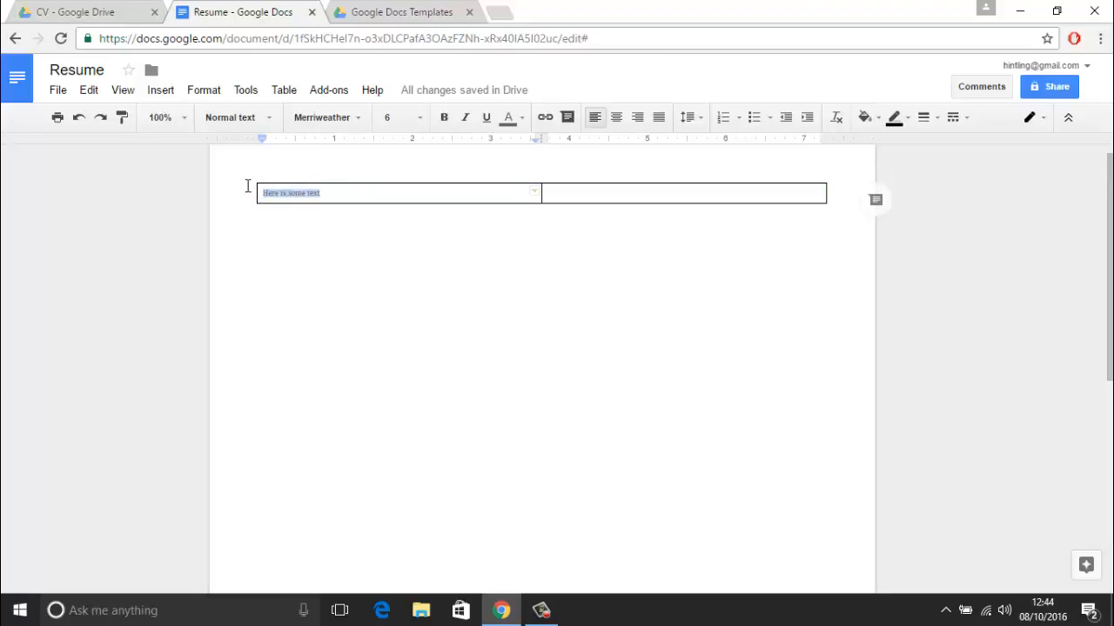
left_click(583, 195)
key("ctrl+v")
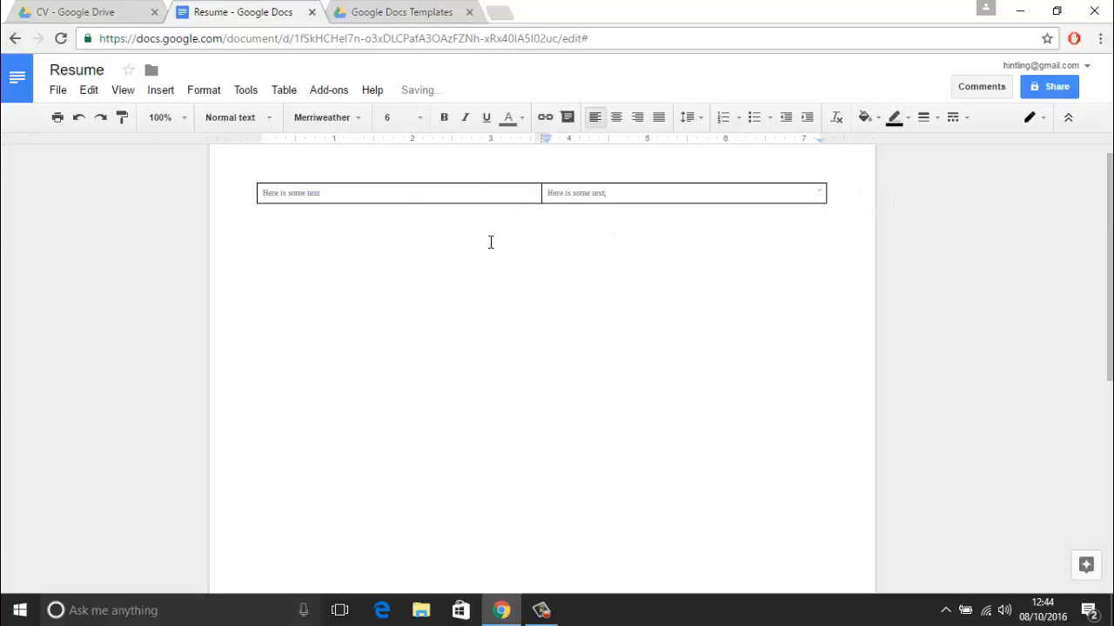
left_click(494, 194)
left_click(426, 224)
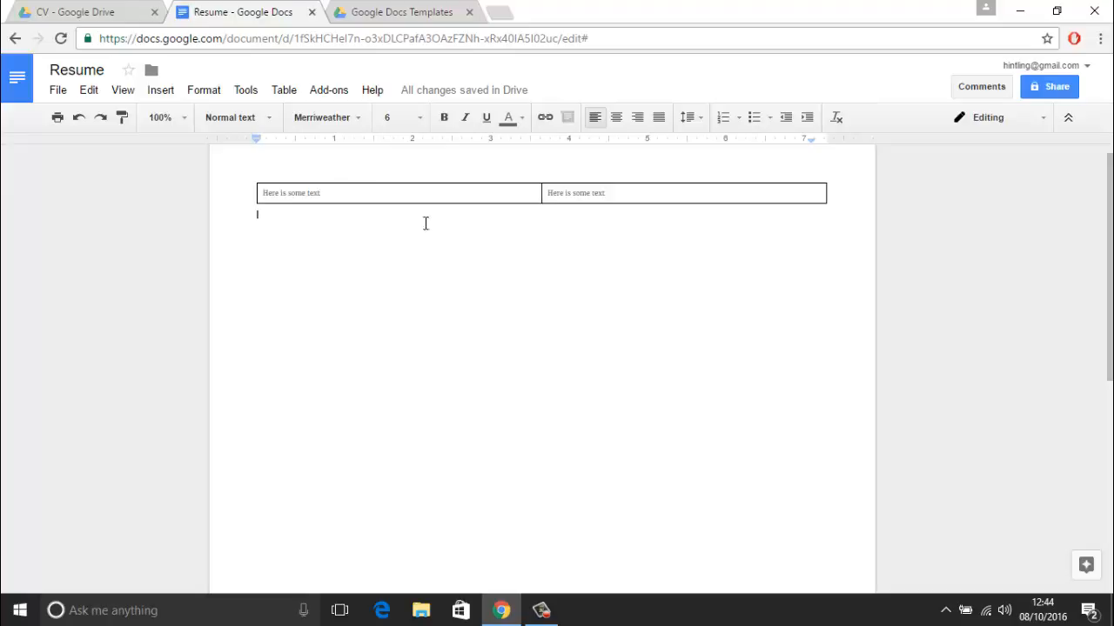
Set the table's border width to 0 pt in the table properties.
left_click(321, 193)
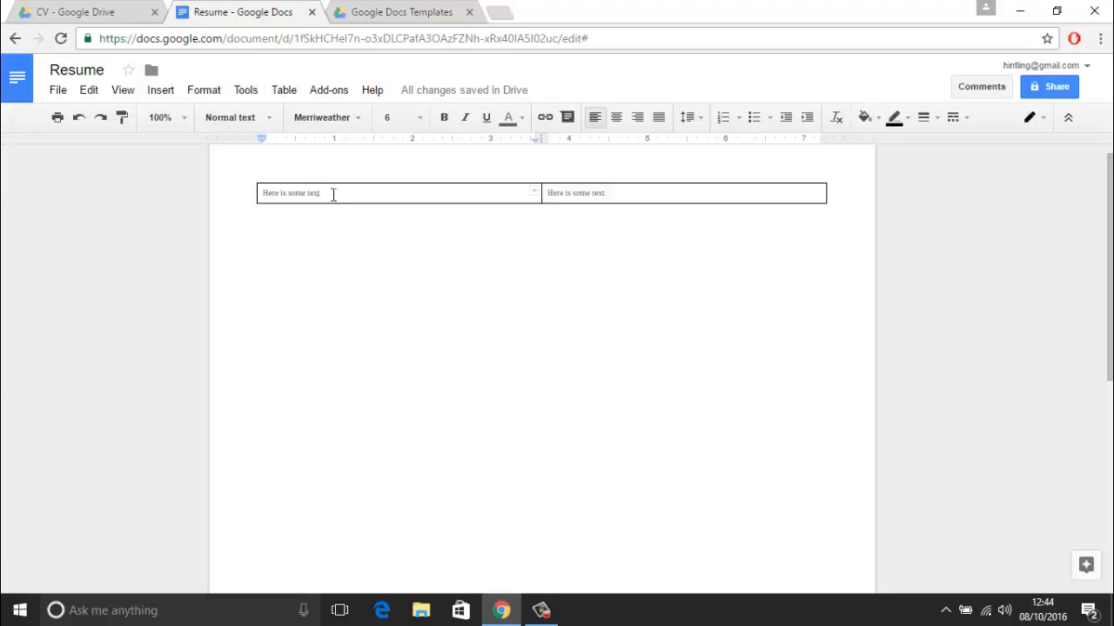
right_click(334, 195)
left_click(270, 97)
left_click(272, 96)
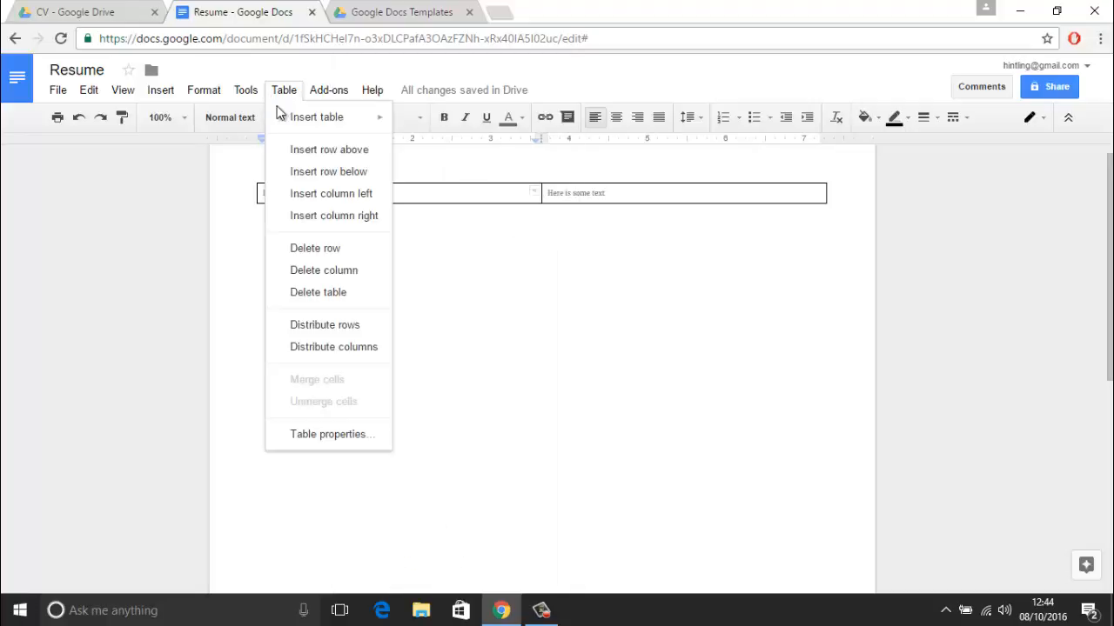
left_click(348, 434)
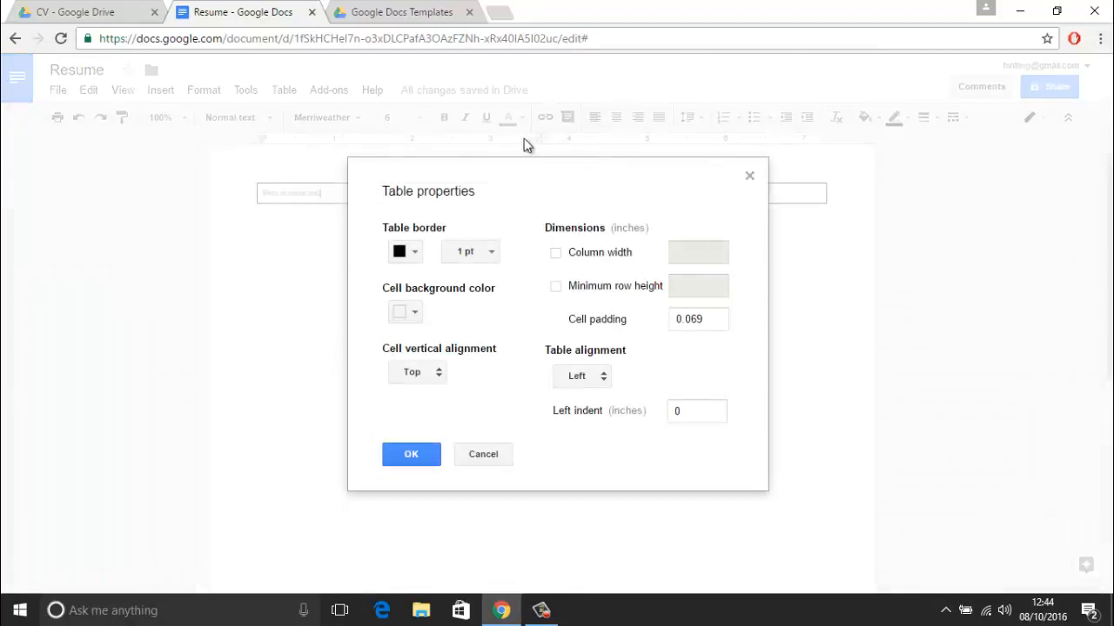
left_click(415, 254)
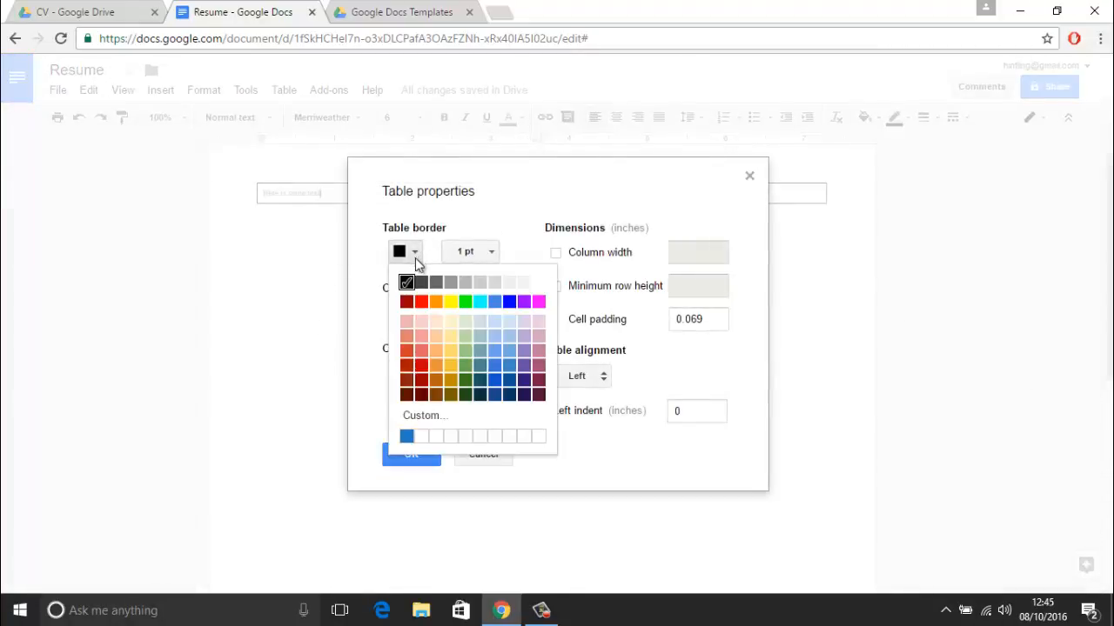
left_click(480, 251)
left_click(488, 277)
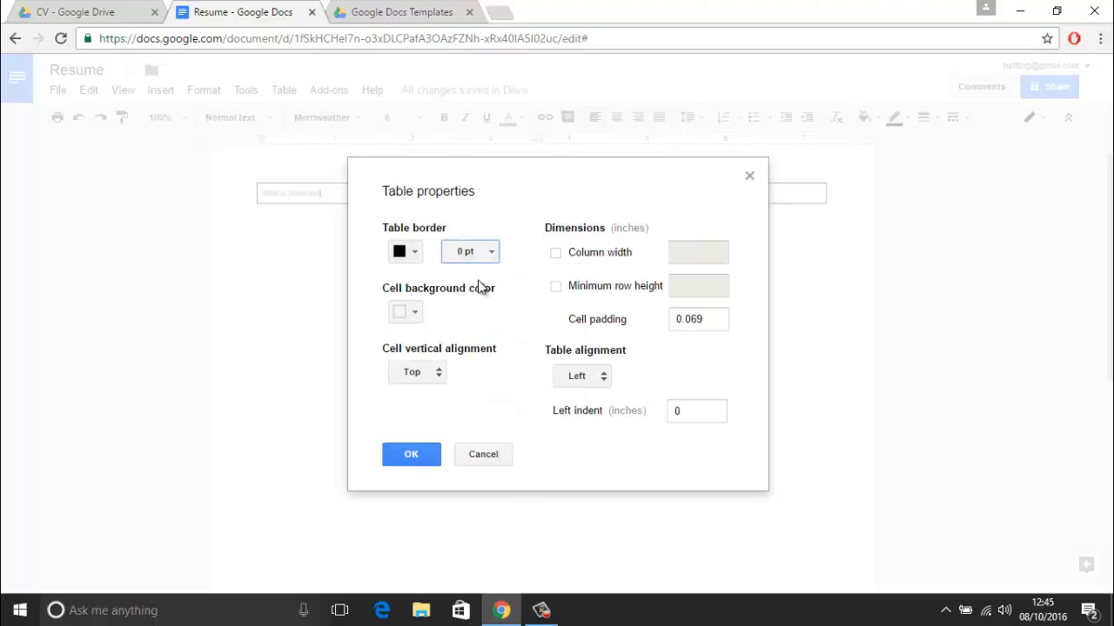
left_click(405, 451)
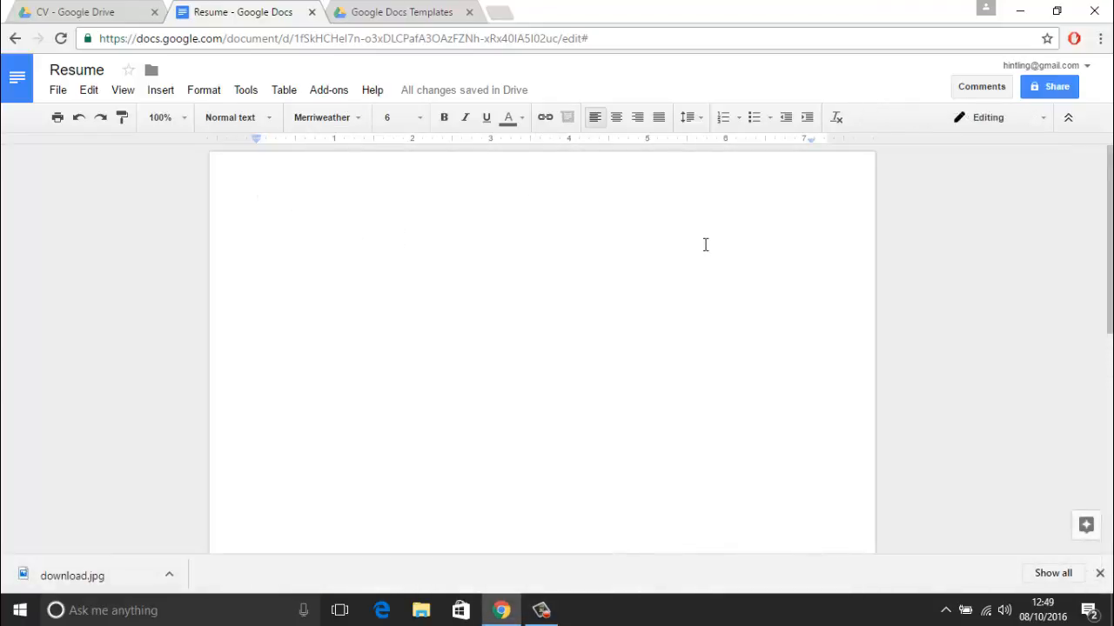
Enter "This is Hintling" on the first line of the document and apply the Title style to it.
type("This is Hintling")
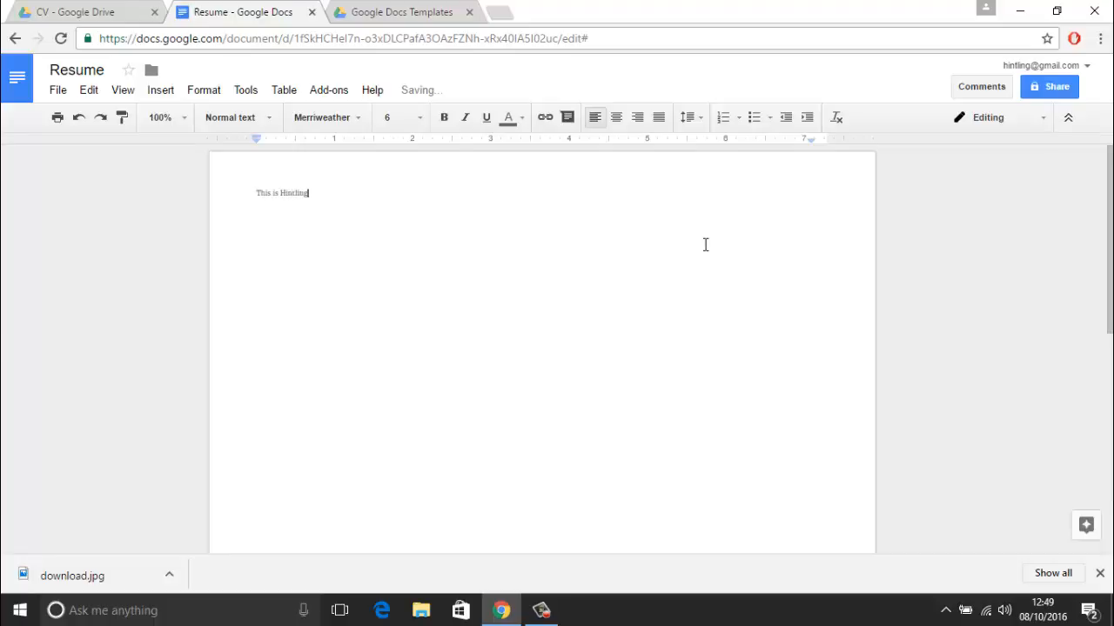
key("ctrl+a")
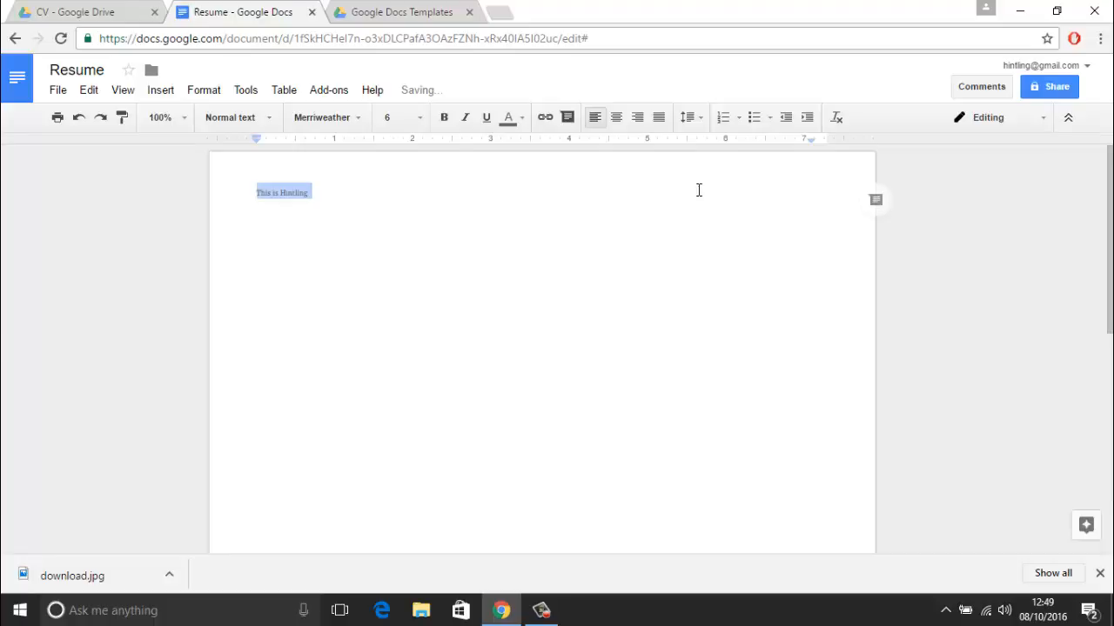
left_click(243, 118)
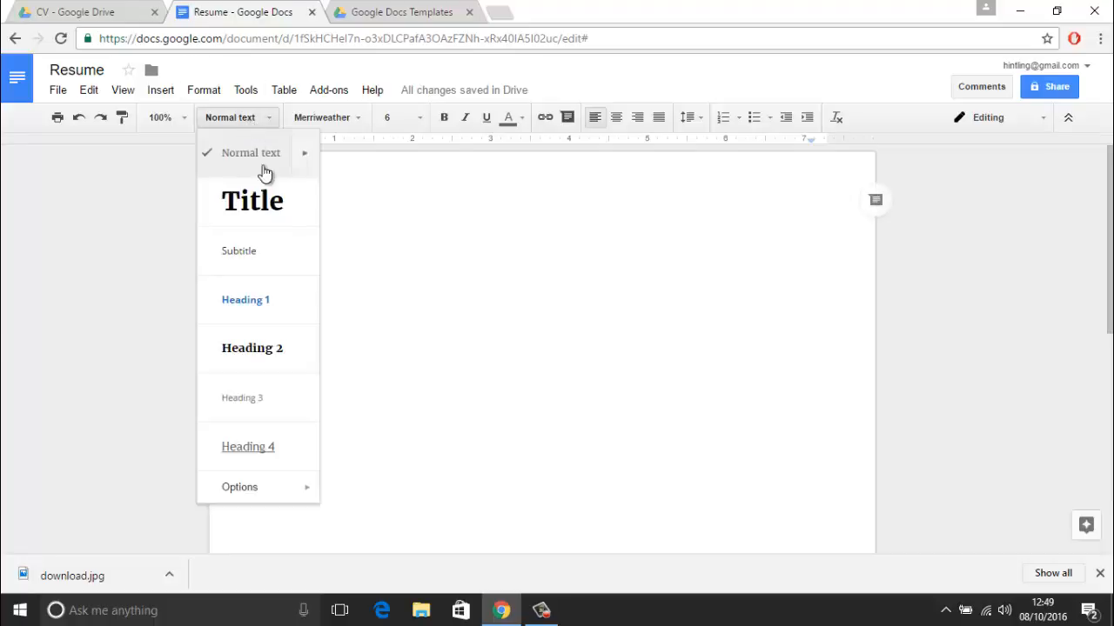
left_click(269, 202)
left_click(637, 221)
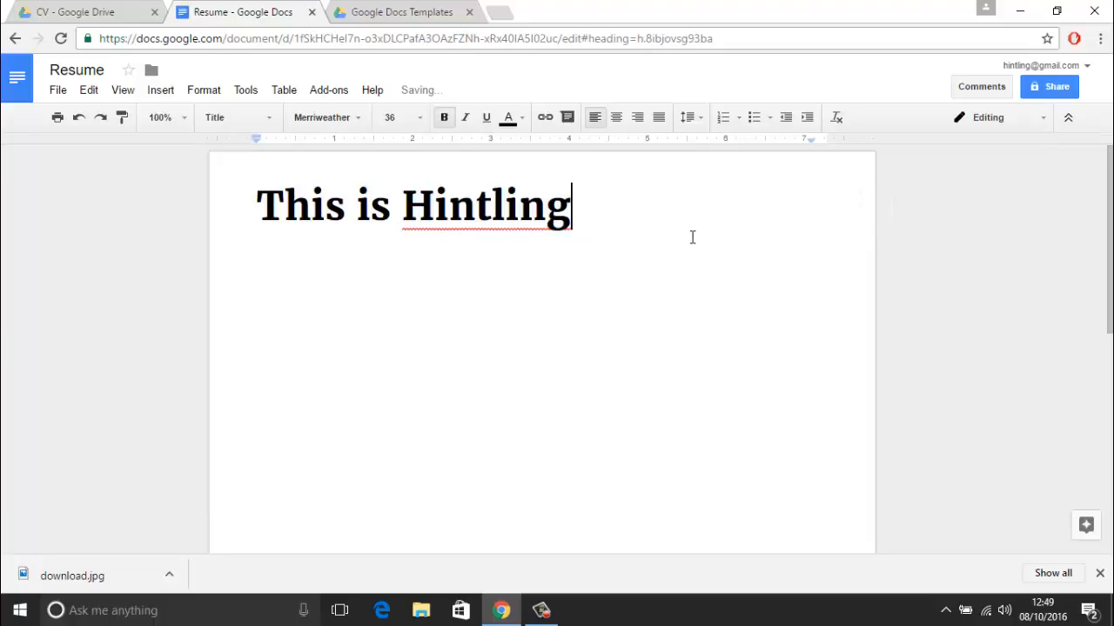
Add a "Lorem ipsum" line under the title, followed by an empty line.
key("Return")
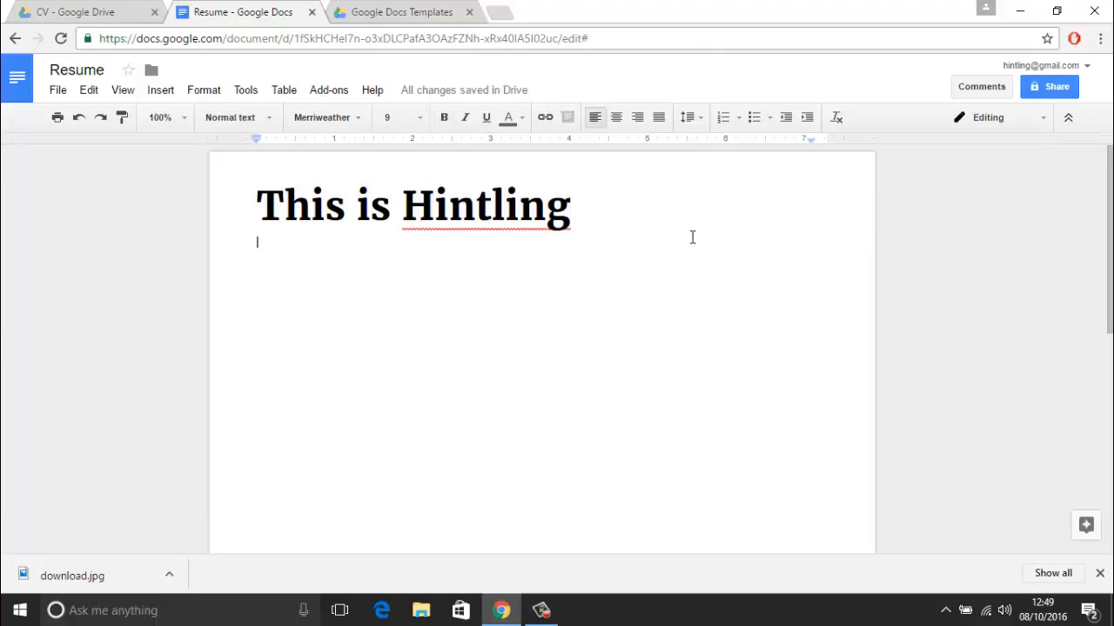
type("Lorem ipsum")
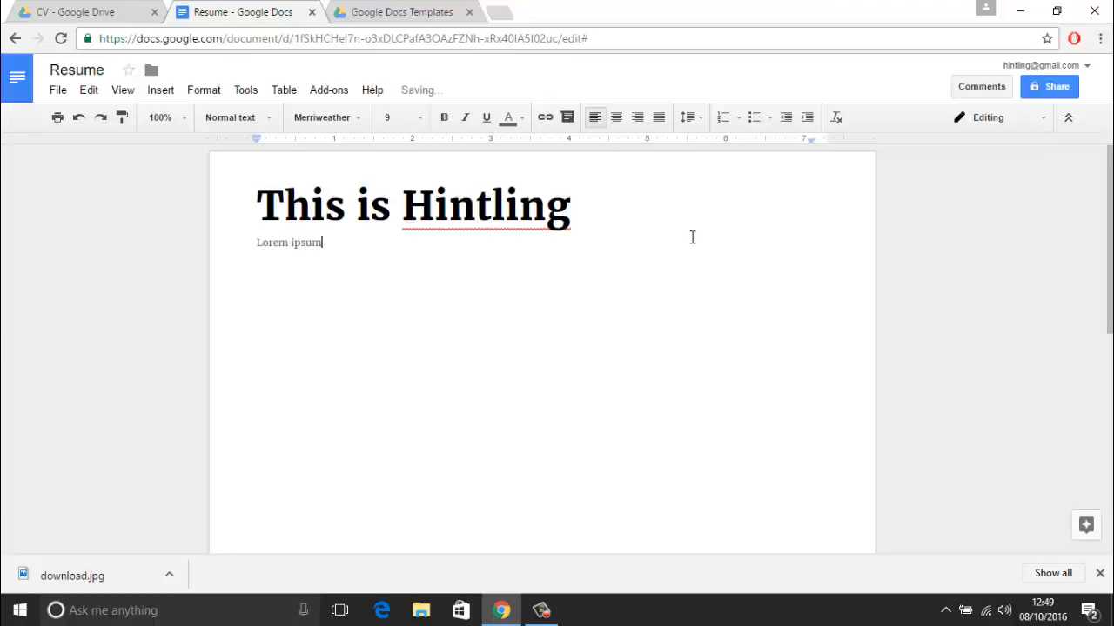
key("ctrl+a")
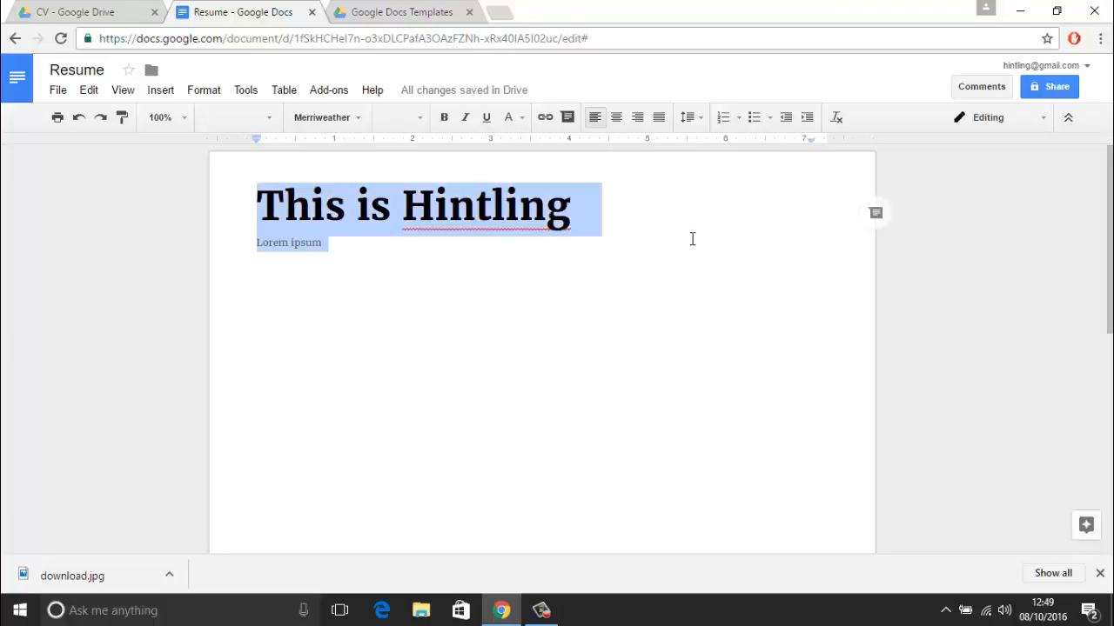
left_click(449, 326)
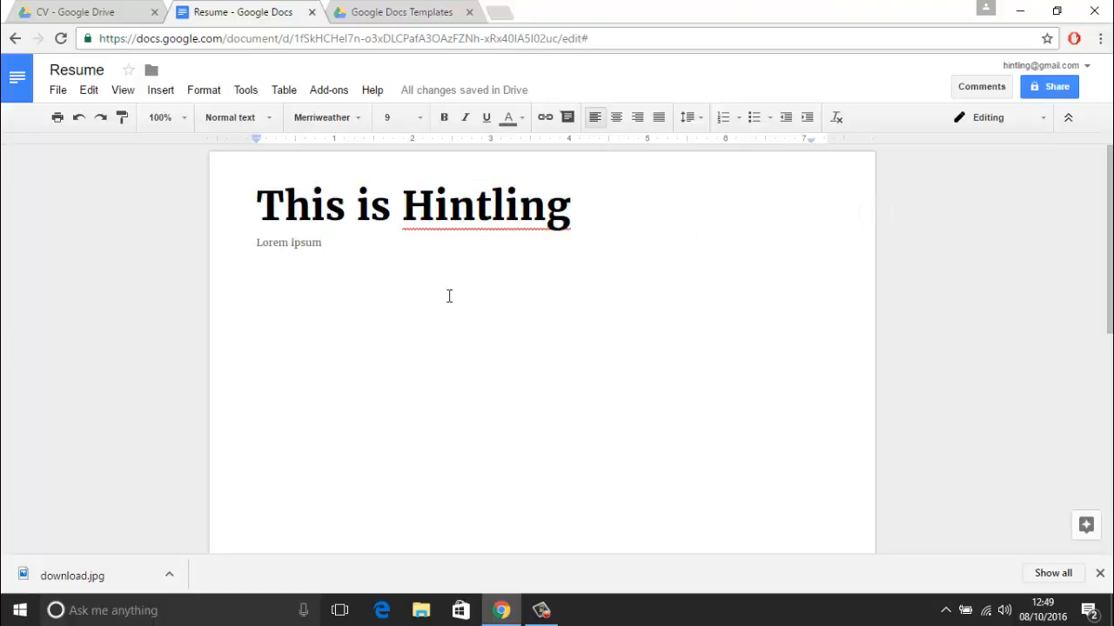
key("Return")
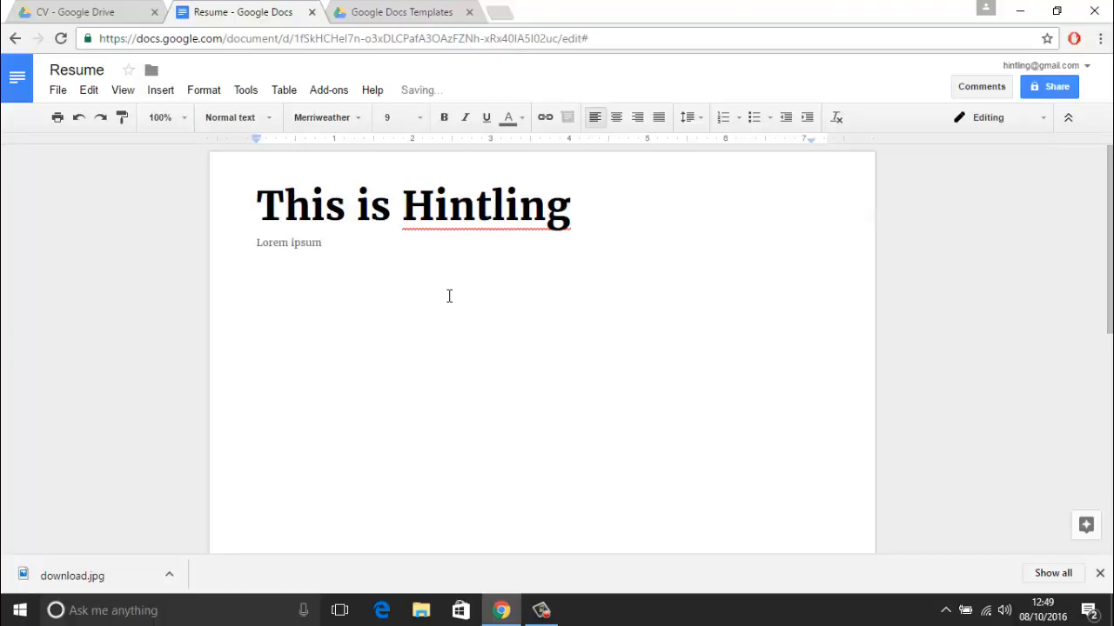
Insert the image file "download" from the computer's Desktop below the "Lorem ipsum" line.
left_click(172, 96)
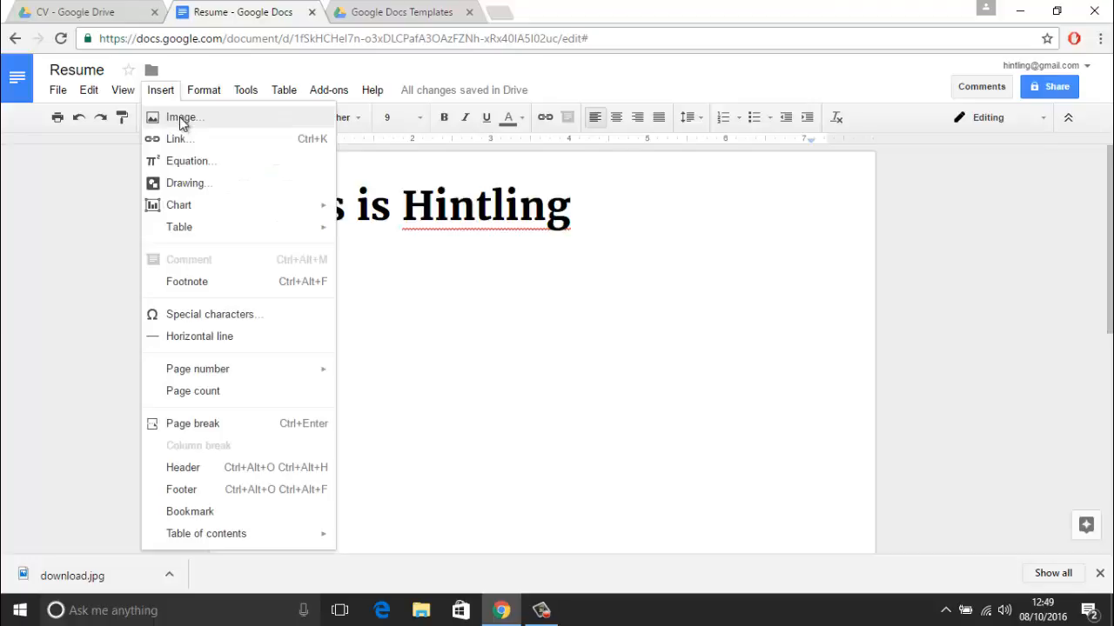
left_click(179, 117)
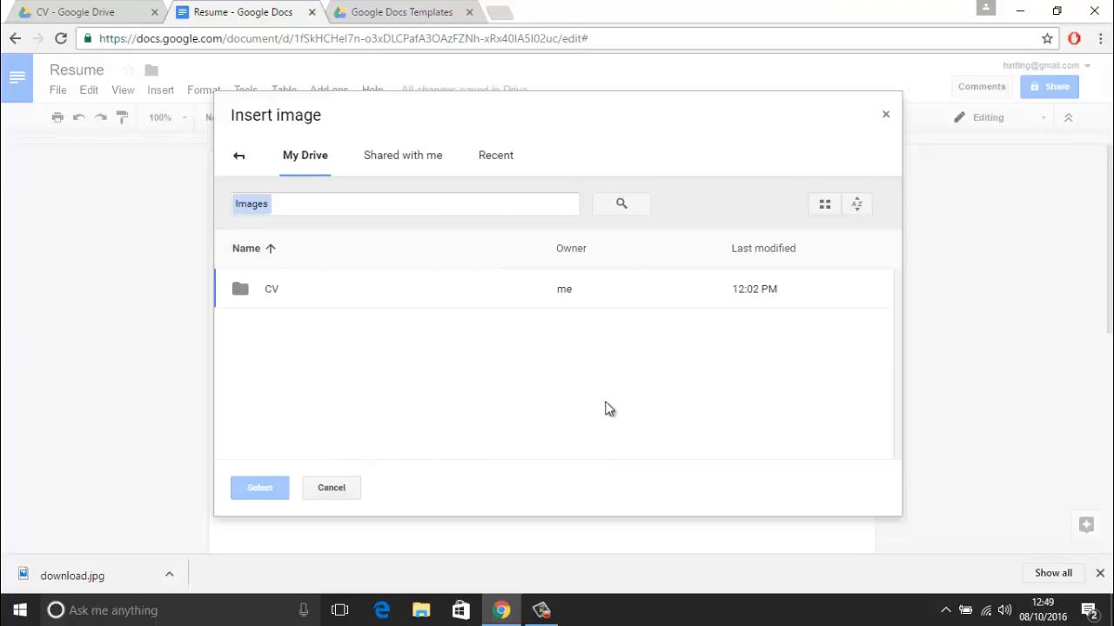
left_click(239, 156)
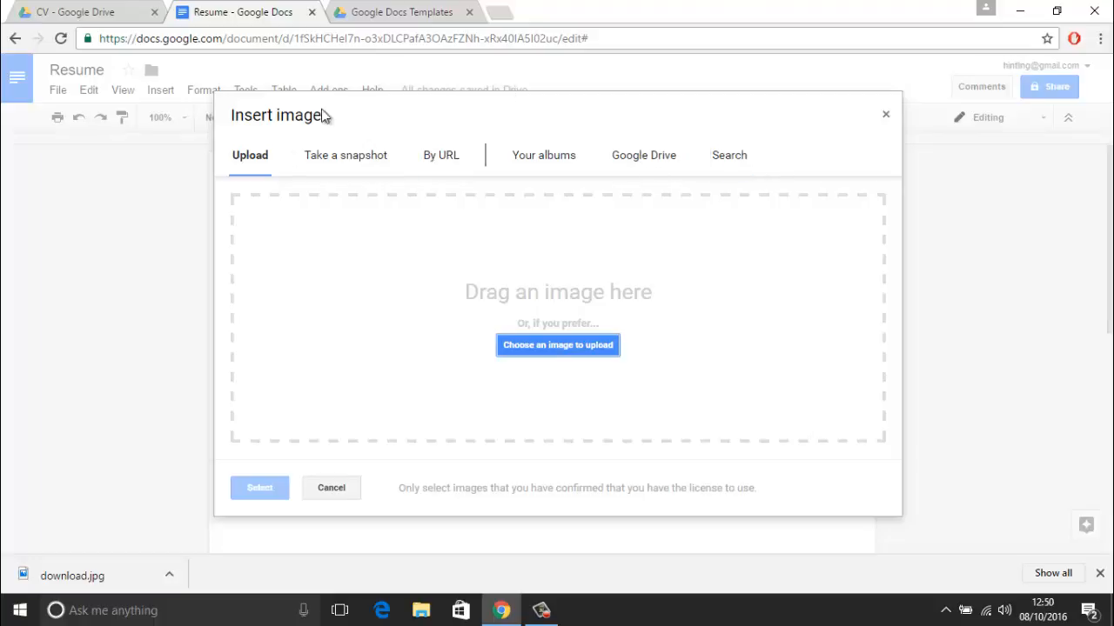
left_click(551, 348)
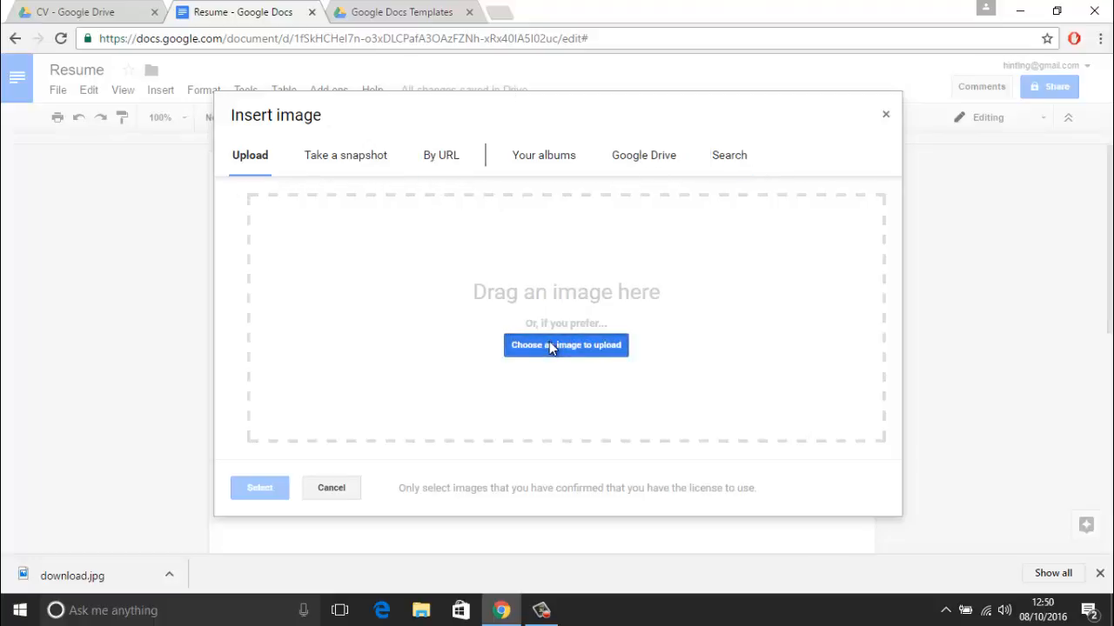
left_click(292, 130)
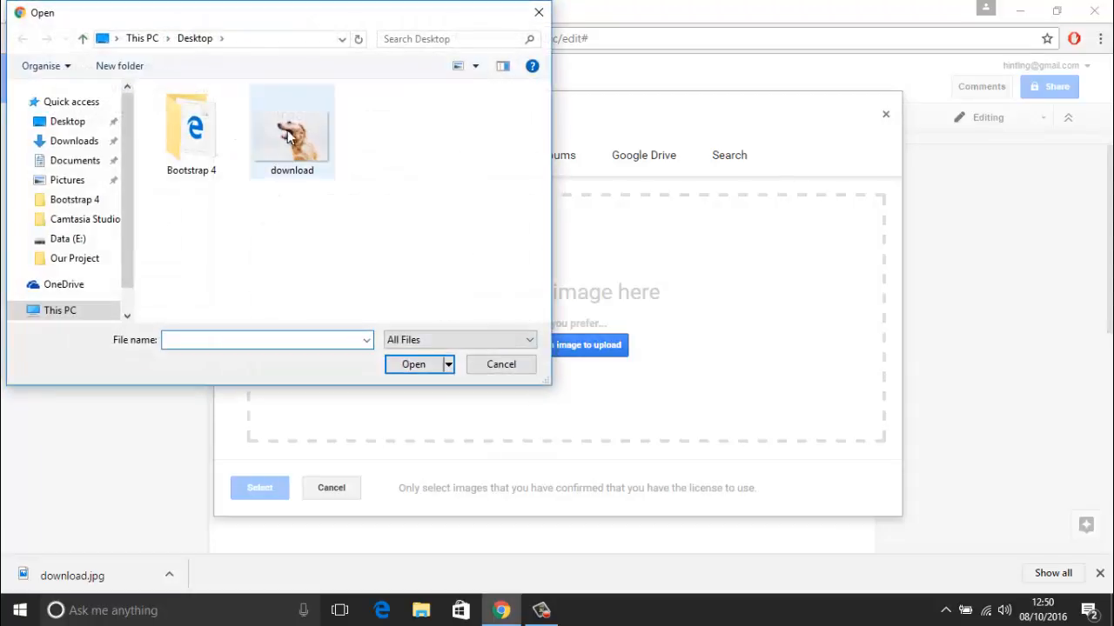
left_click(413, 364)
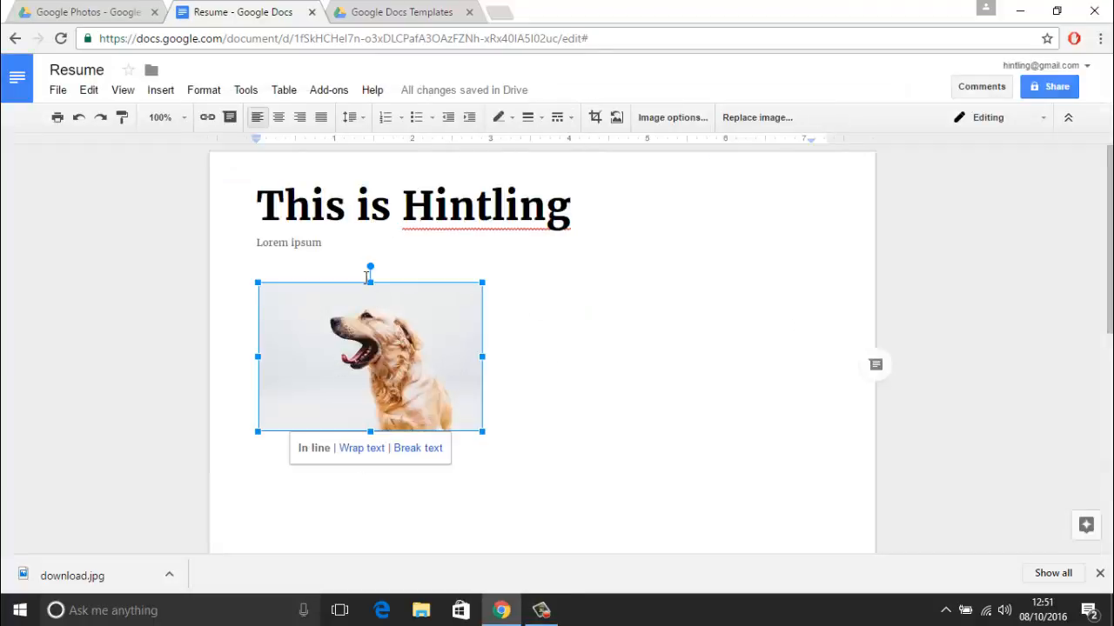
Enlarge the dog picture to about 6 inches wide, rotating it onto its side and back upright.
left_click_drag(388, 269, 473, 338)
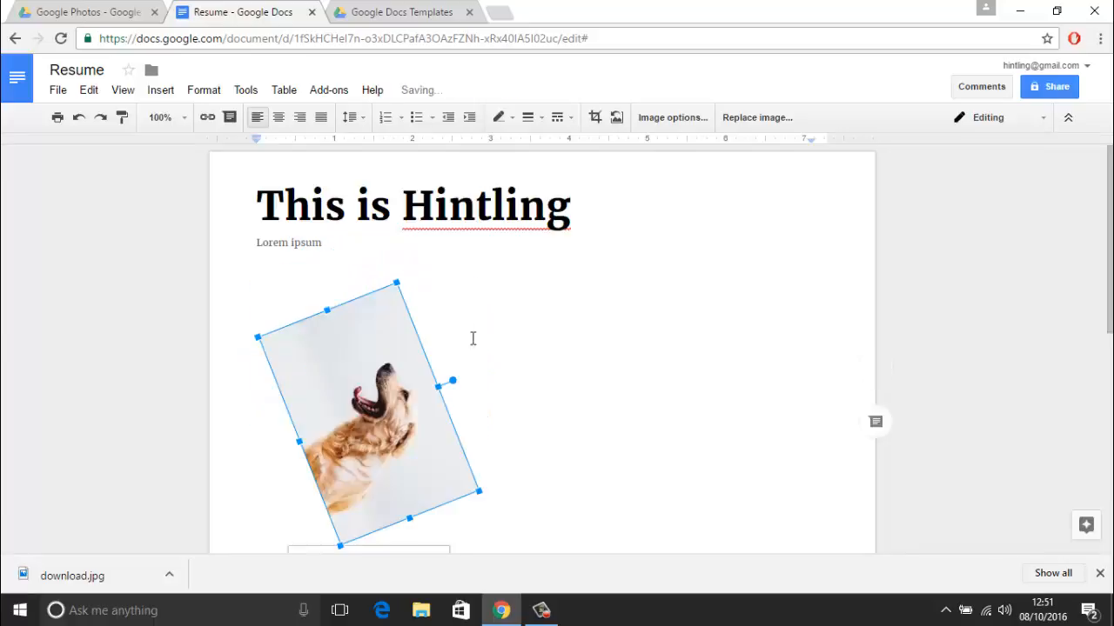
left_click_drag(480, 492, 675, 536)
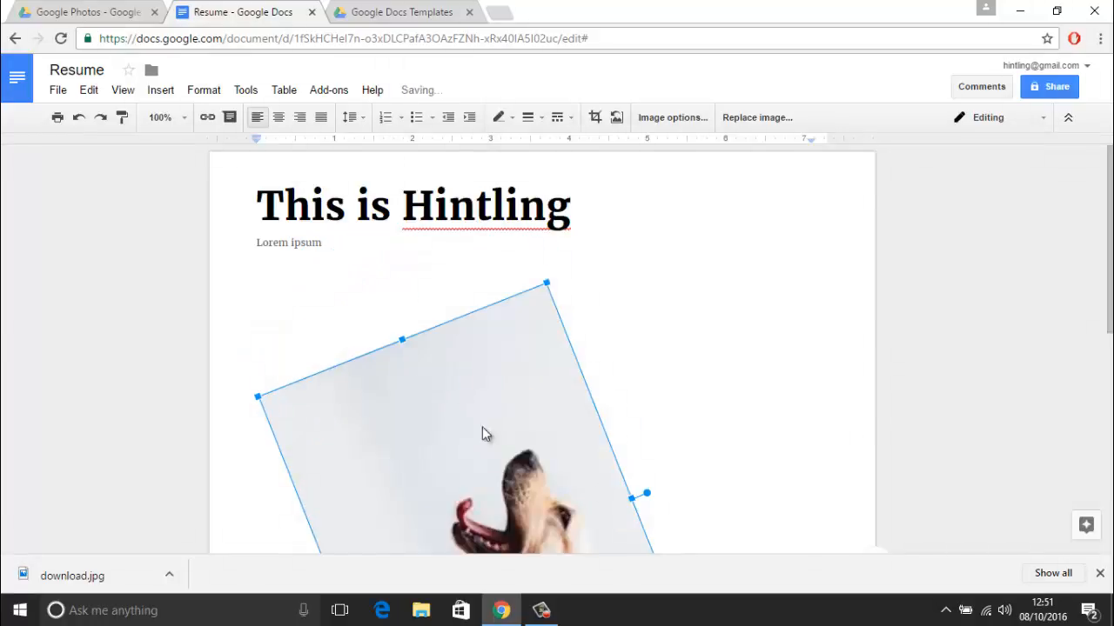
left_click_drag(646, 491, 481, 362)
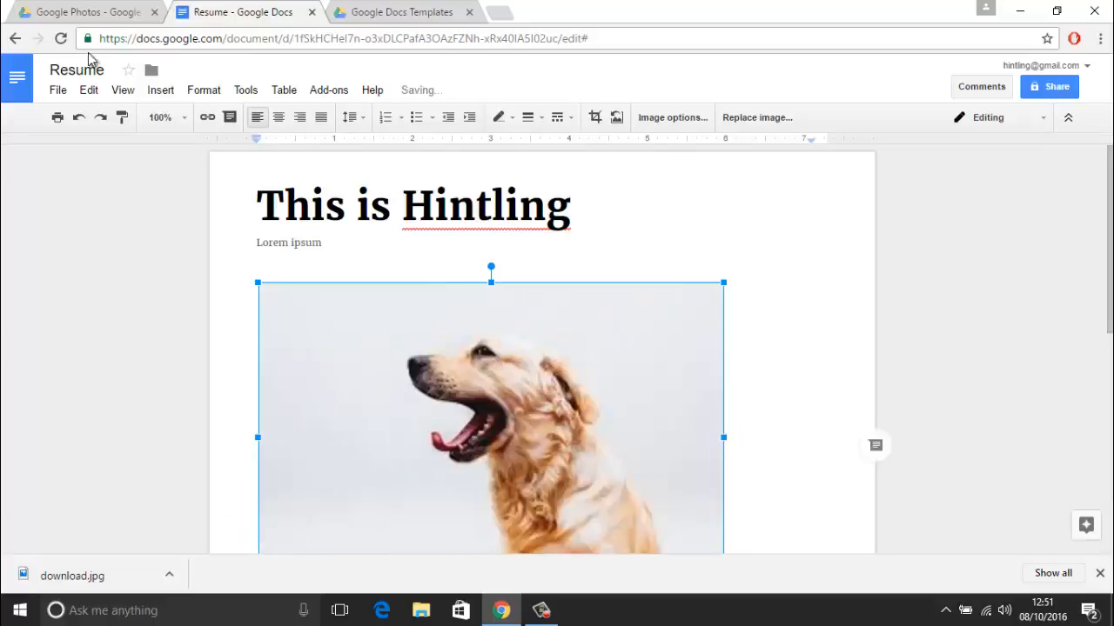
Try more transparency and lower brightness and contrast on the dog picture, and reset the image adjustments.
left_click(97, 89)
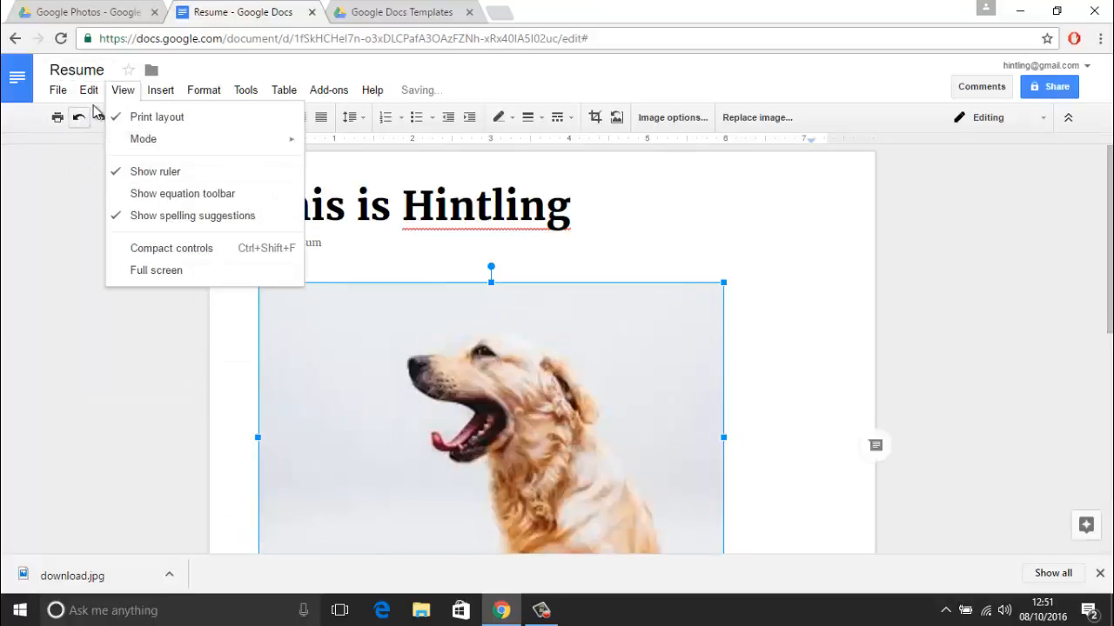
mouse_move(184, 92)
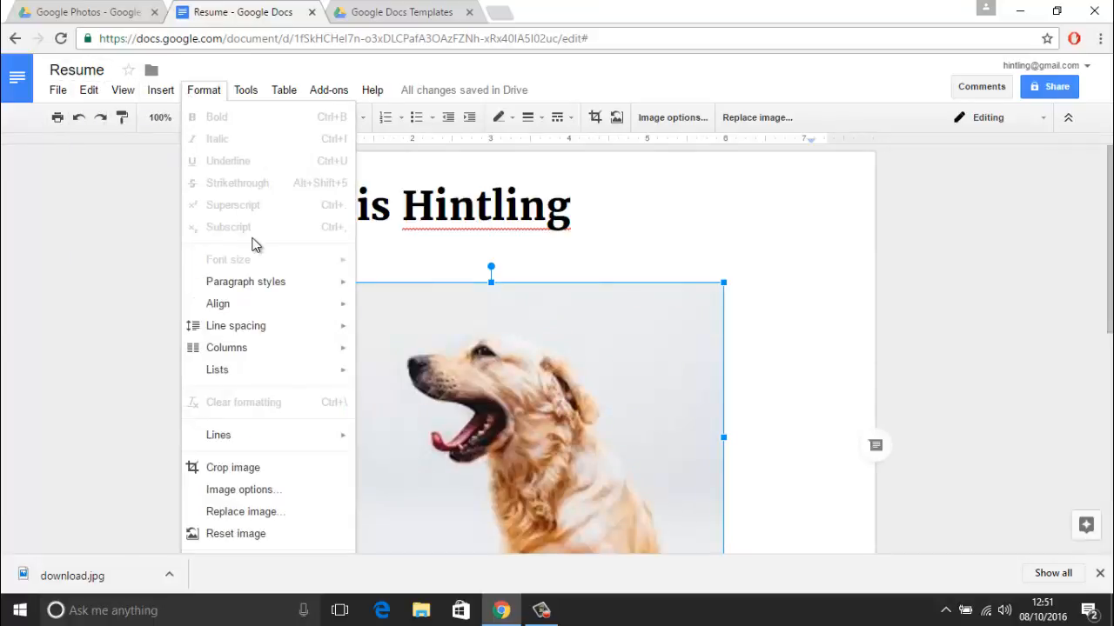
left_click(304, 492)
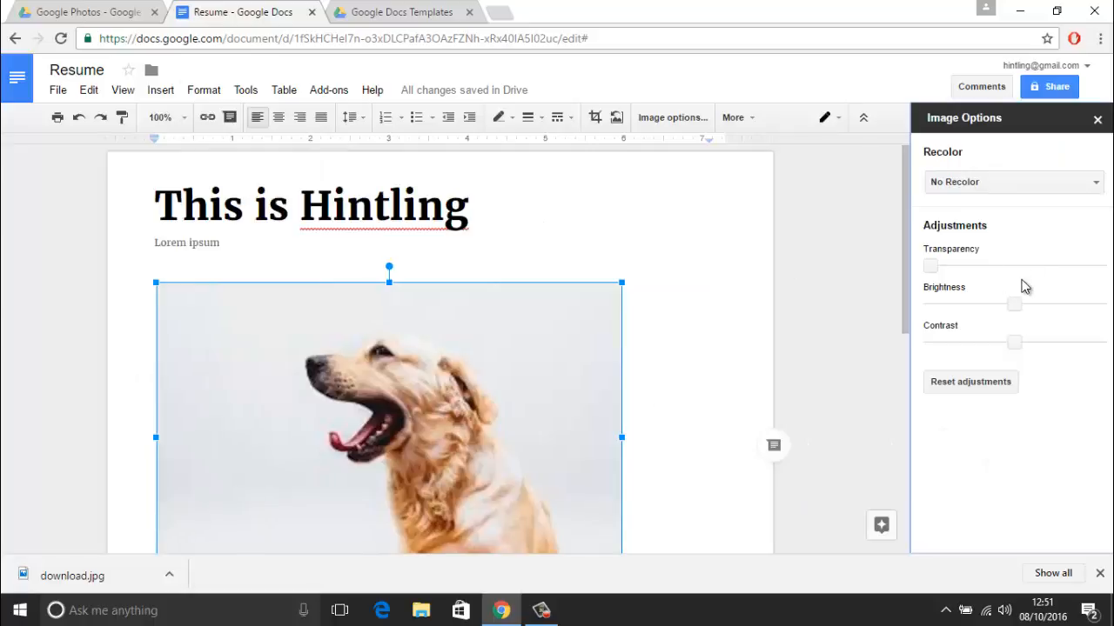
left_click_drag(931, 265, 963, 267)
left_click_drag(1014, 304, 990, 303)
left_click_drag(1013, 341, 995, 342)
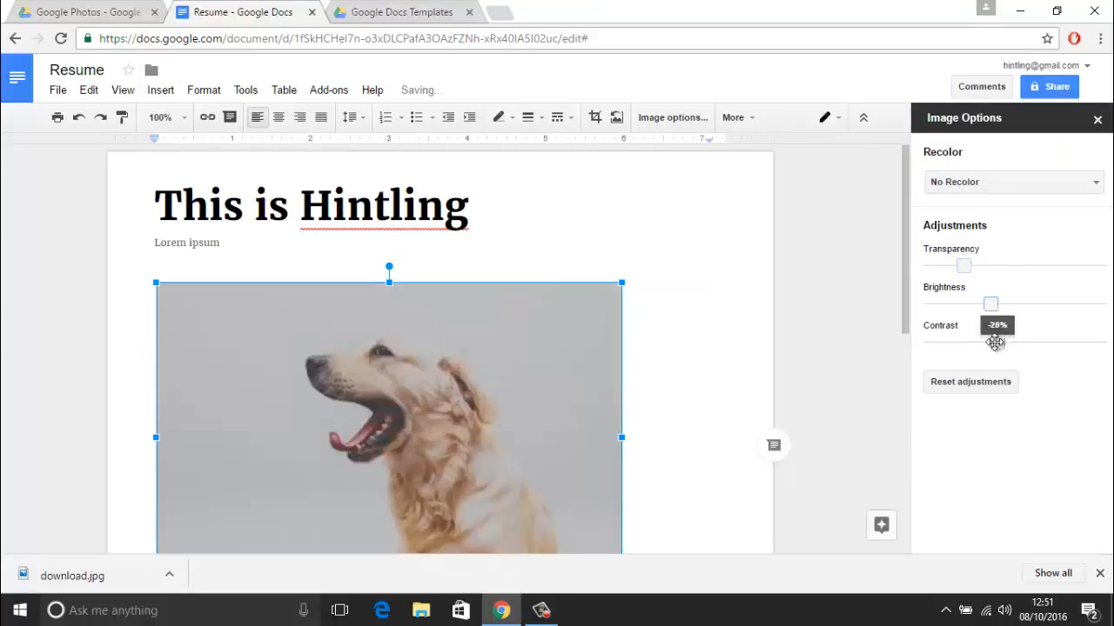
left_click(972, 383)
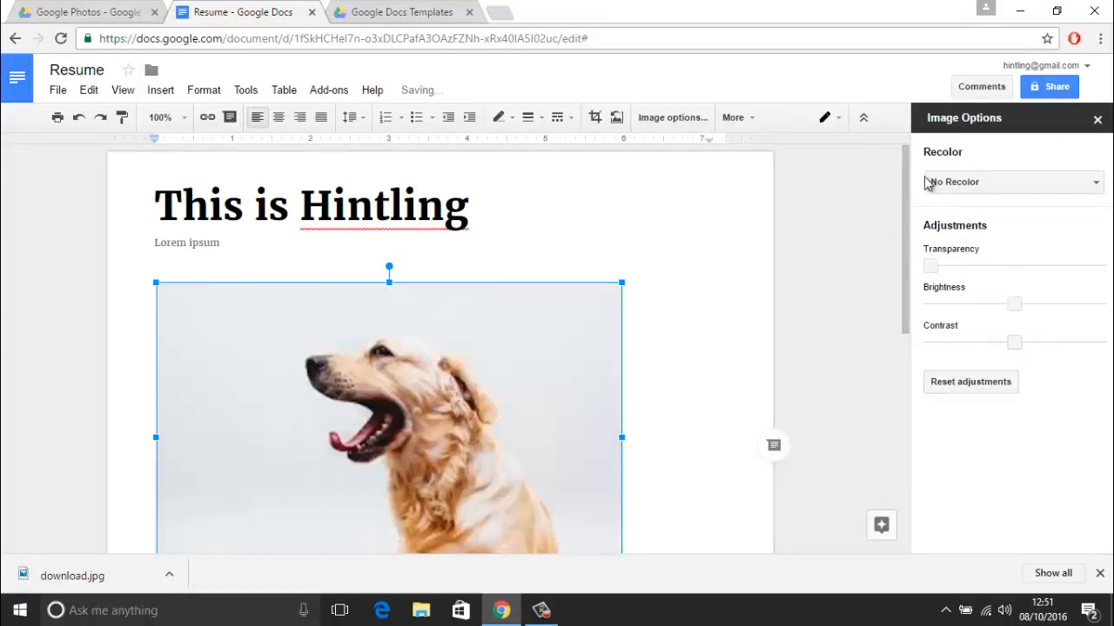
left_click(1098, 120)
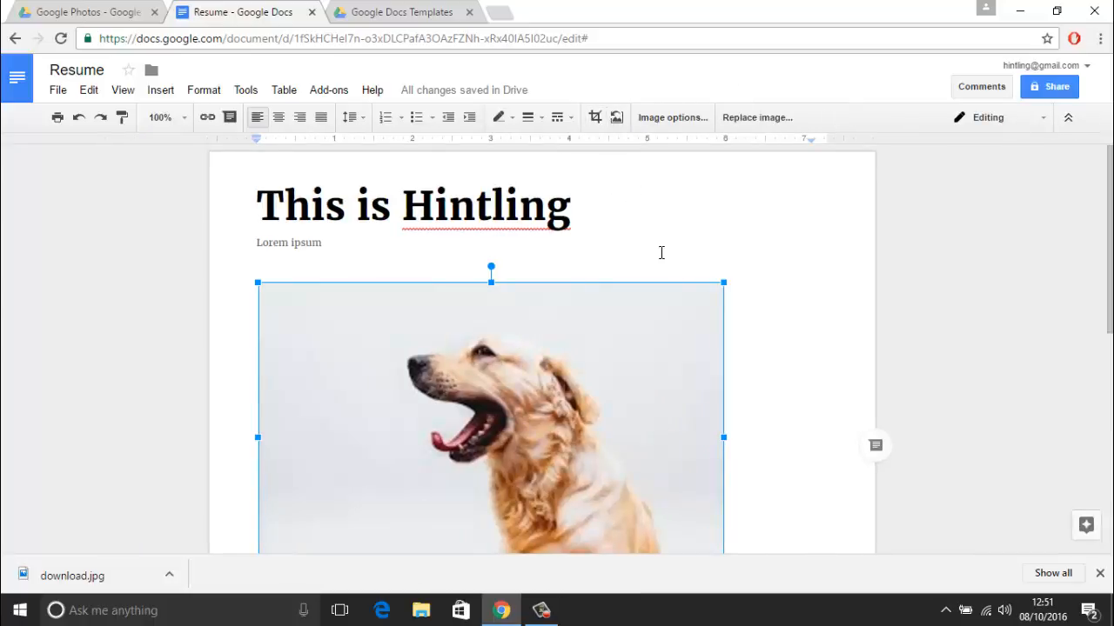
Insert a footnote at the dog picture.
left_click(642, 202)
scroll(456, 227, "down", 4)
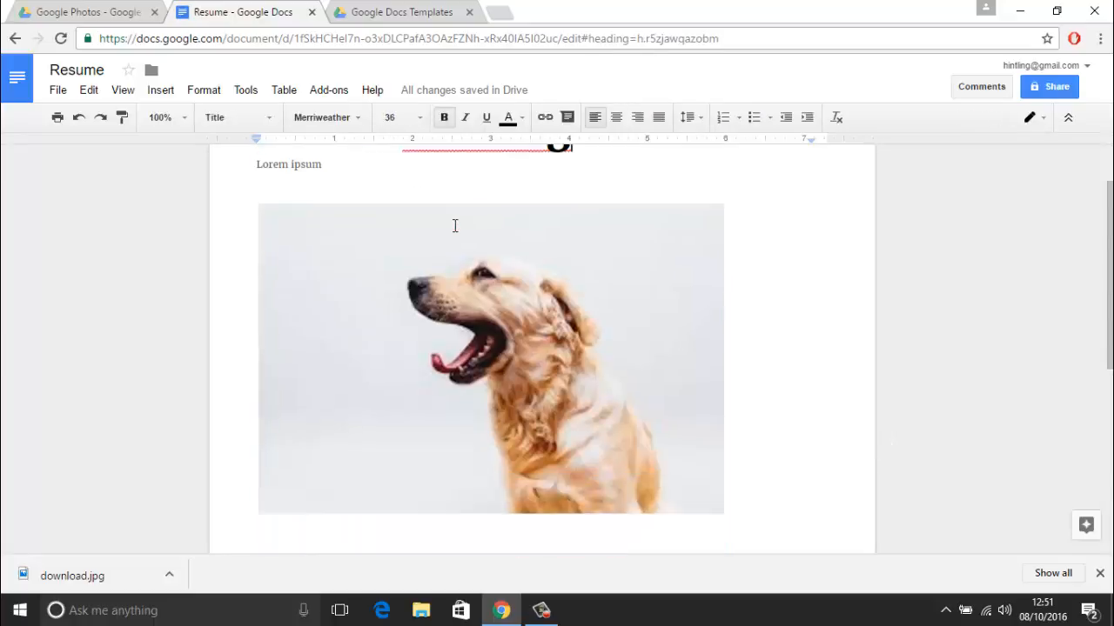
scroll(469, 406, "up", 3)
left_click(465, 406)
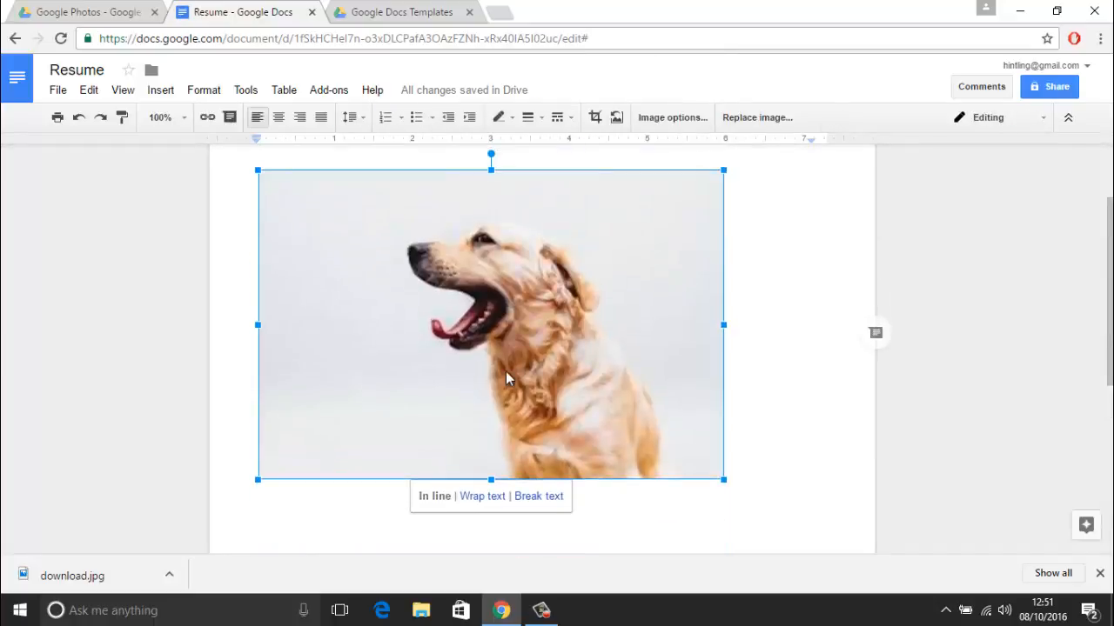
scroll(512, 361, "down", 1)
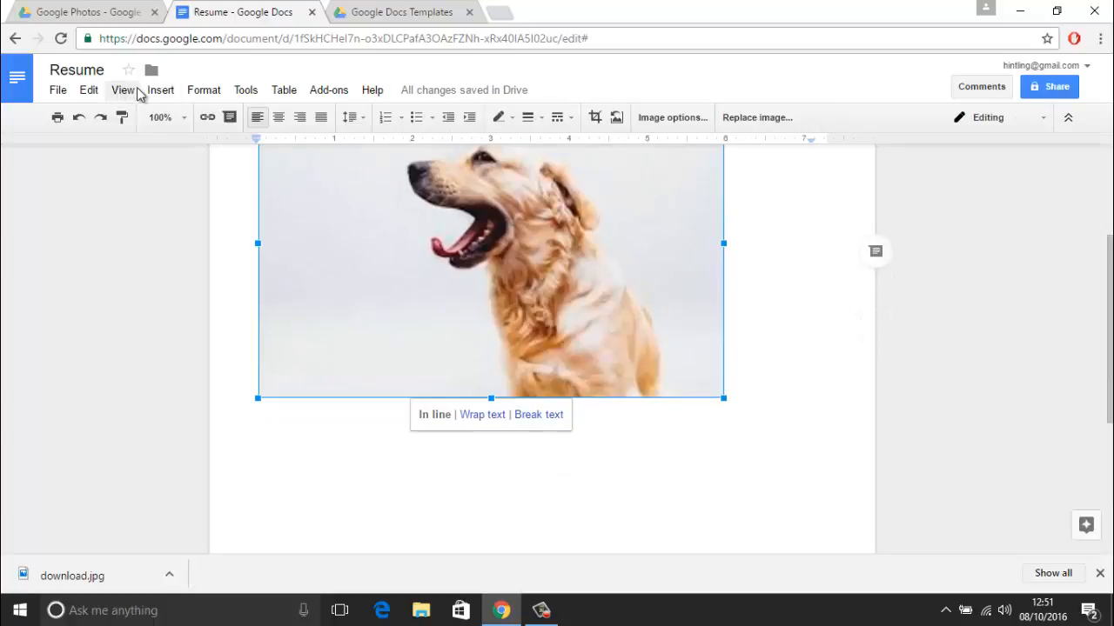
left_click(158, 91)
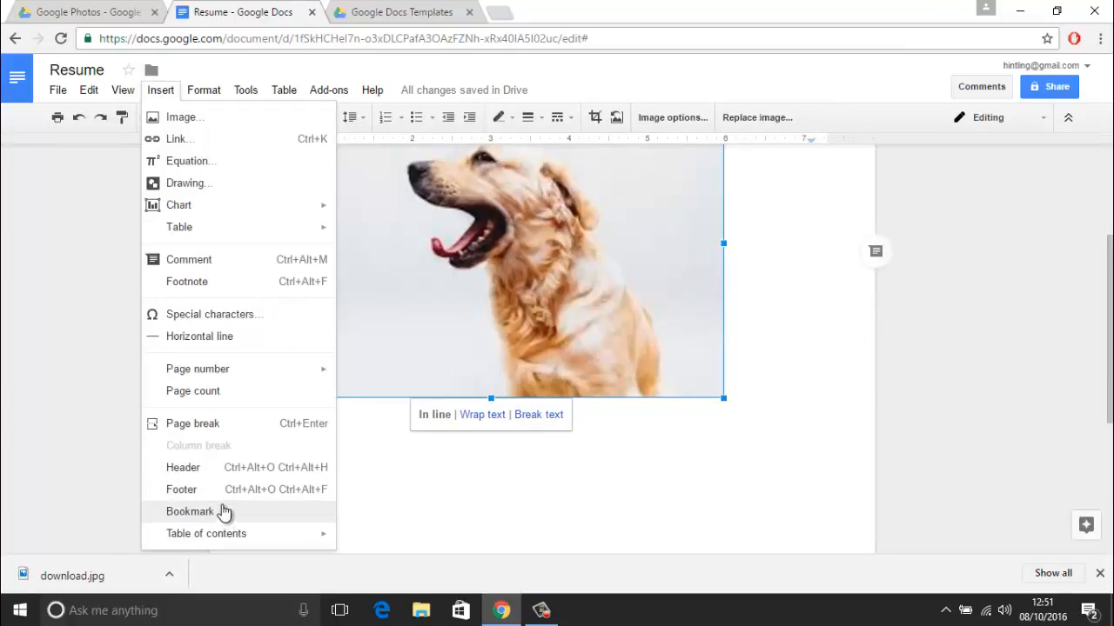
left_click(198, 284)
scroll(430, 300, "up", 2)
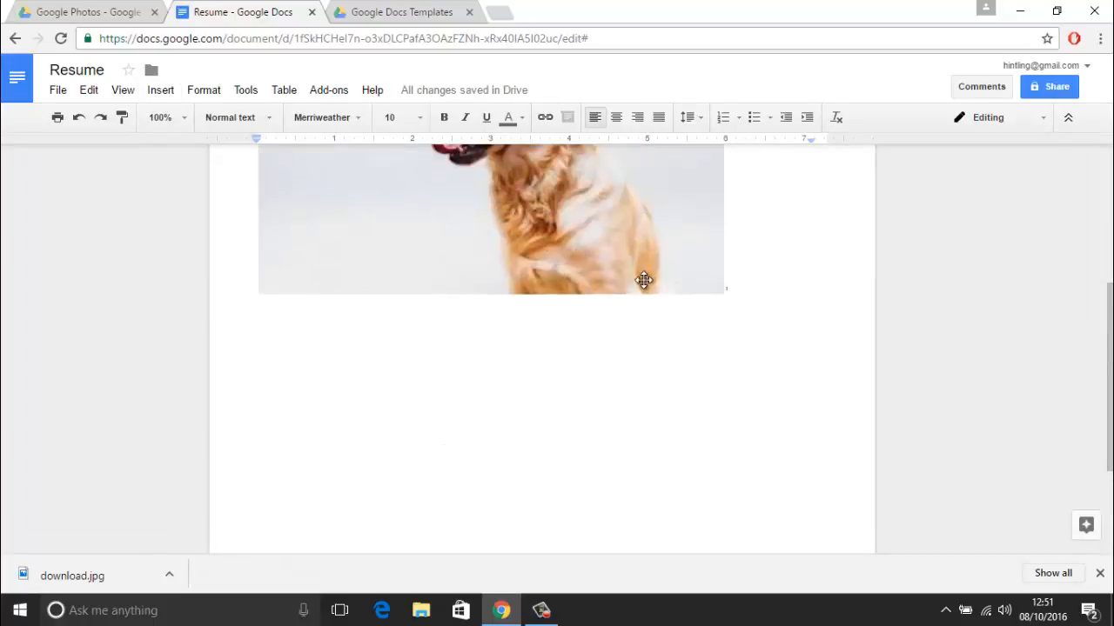
Enter "Google.com" as the text of the dog picture's footnote at the end of the page.
scroll(641, 278, "down", 2)
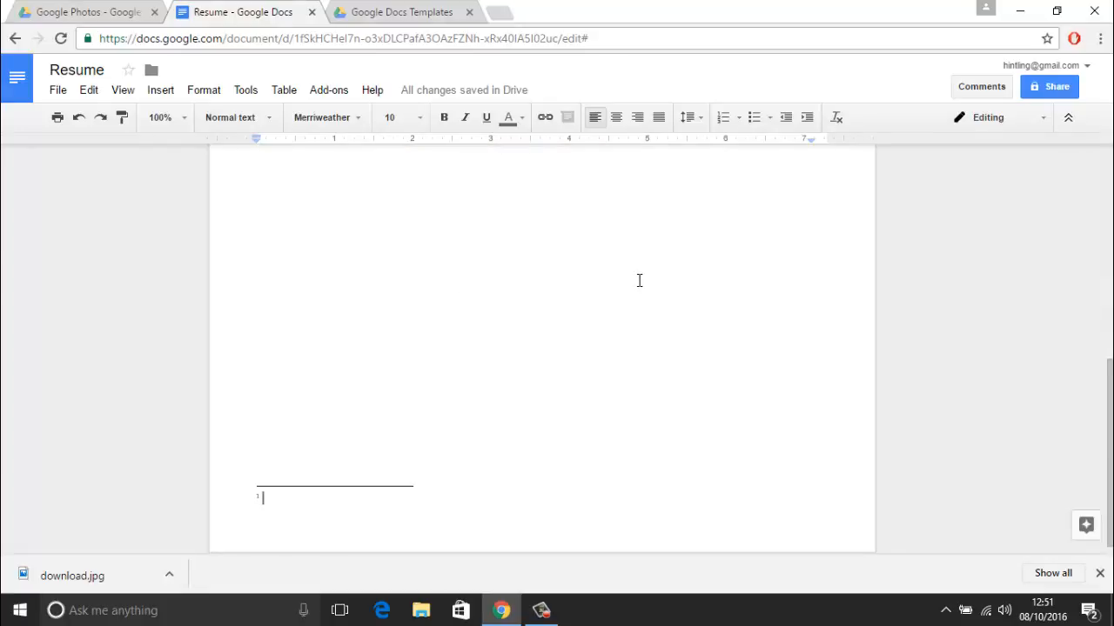
type("Google.")
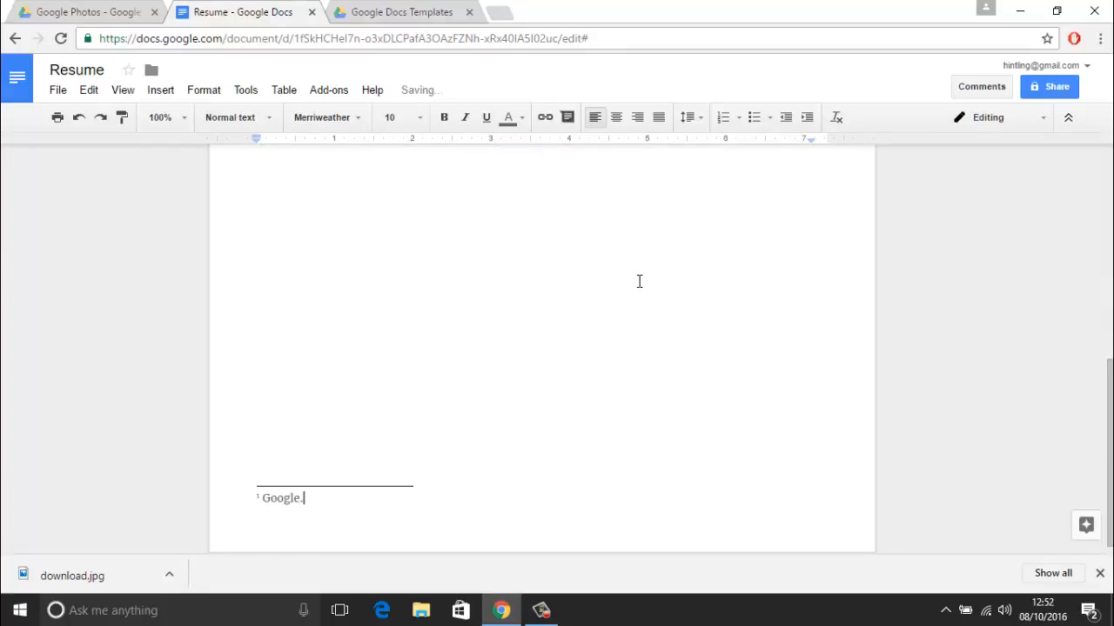
type("com")
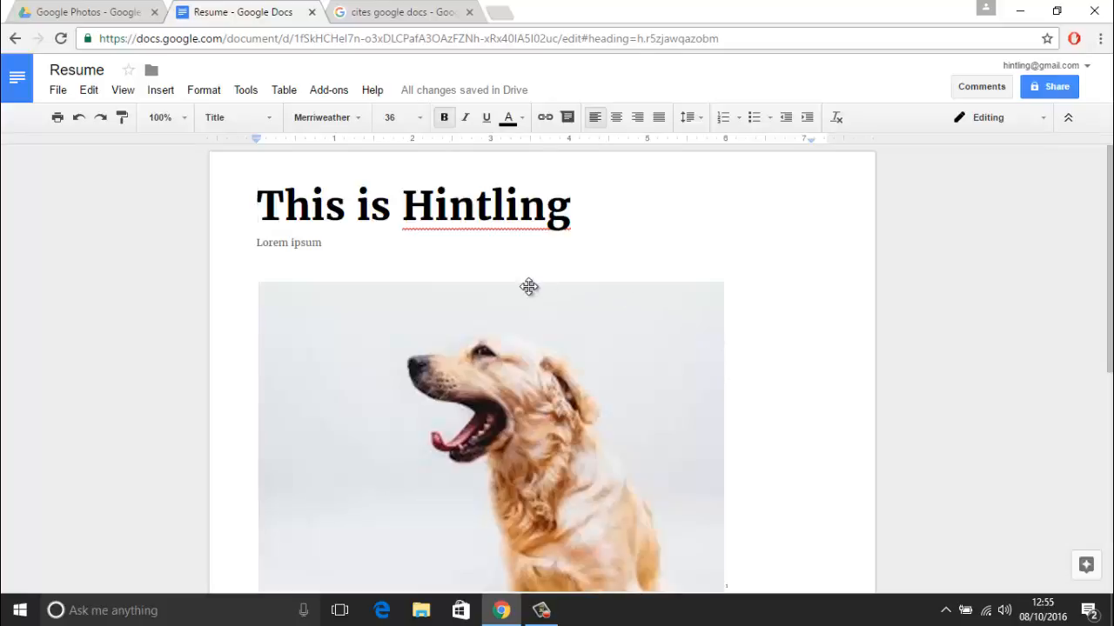
Add the lines "Heading 2", "Some text", "Heading 3" and "Some text" between "Lorem ipsum" and the dog picture.
left_click(466, 261)
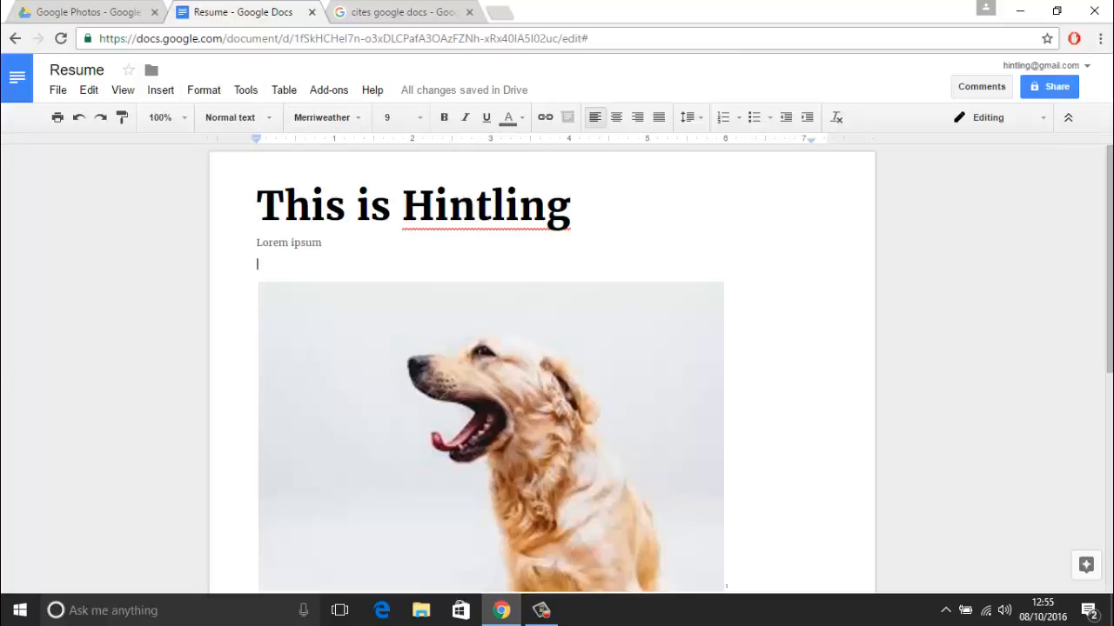
key("Return")
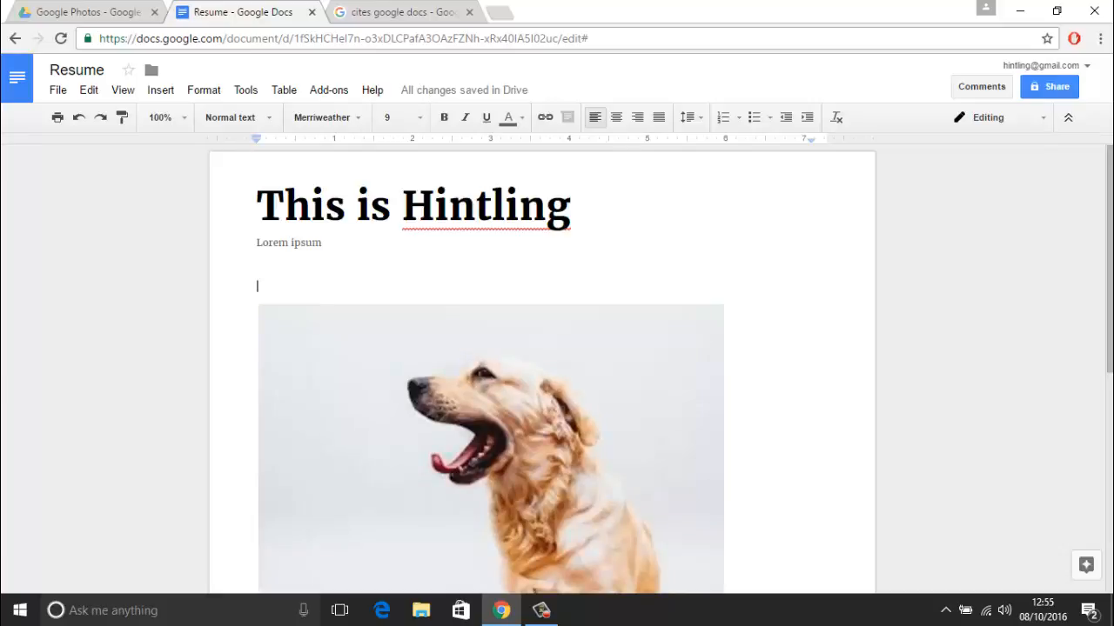
type("Heading 2")
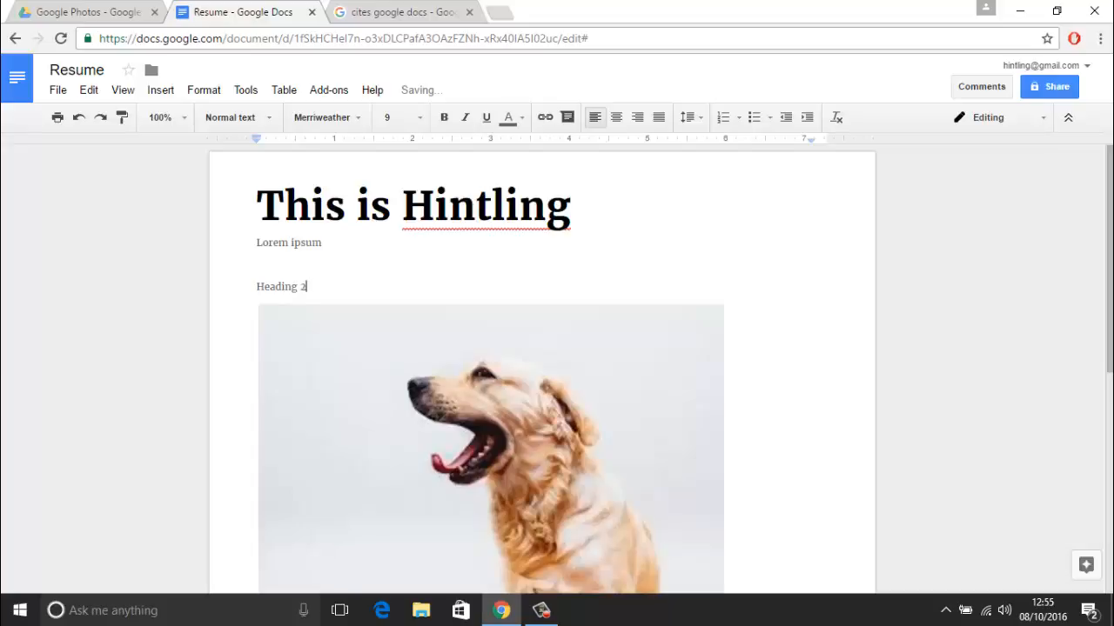
key("Return")
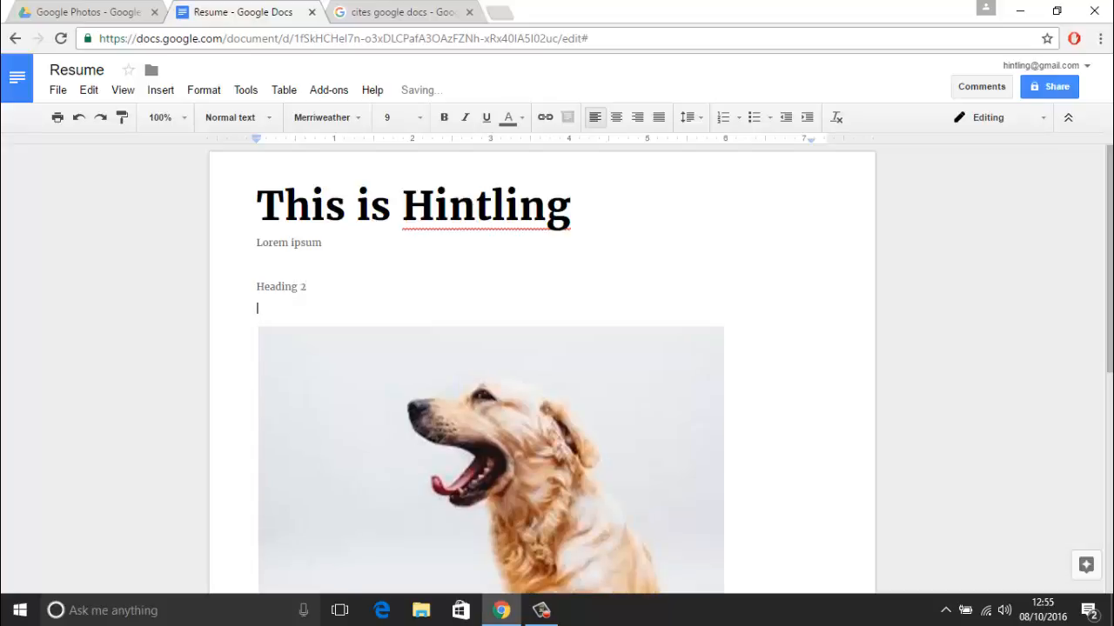
type("Heading 3")
key("Return")
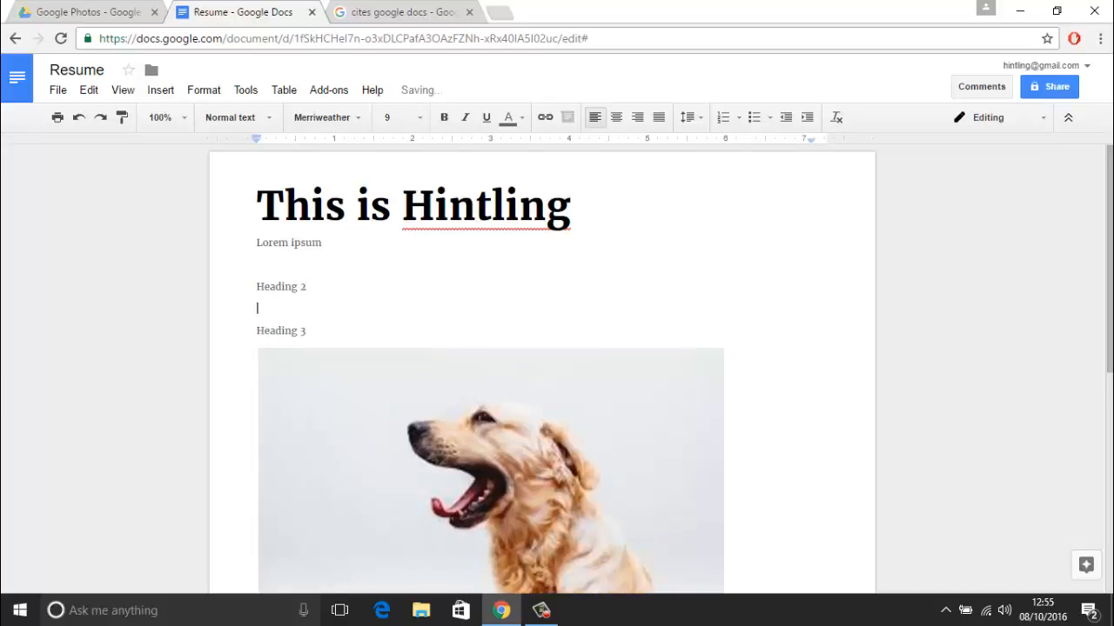
type("Some text")
key("Return")
type("Some t")
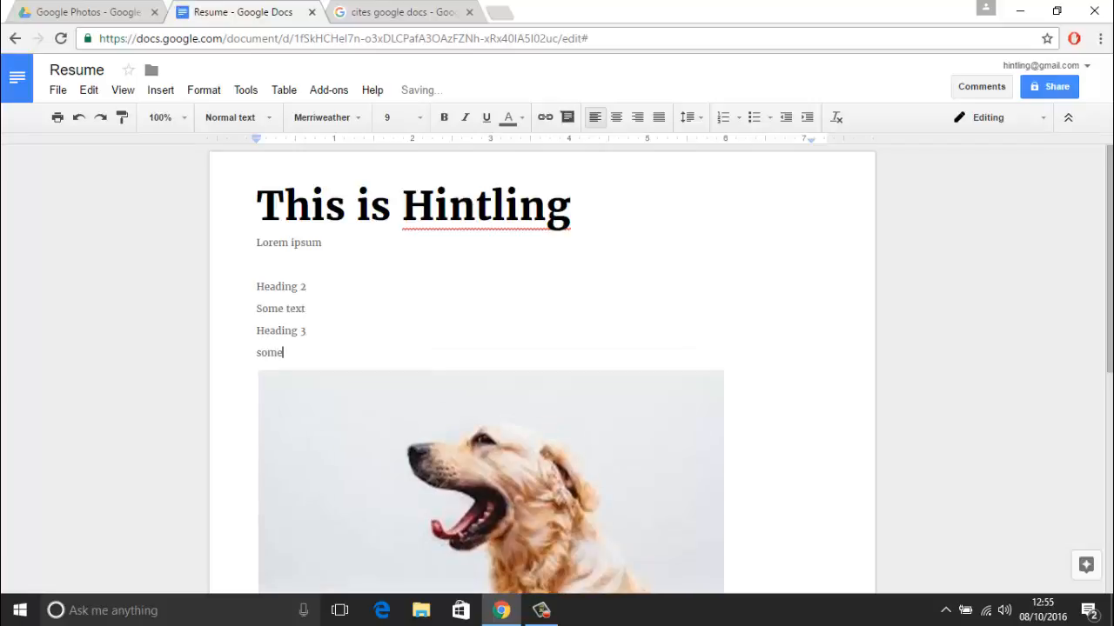
type("ext")
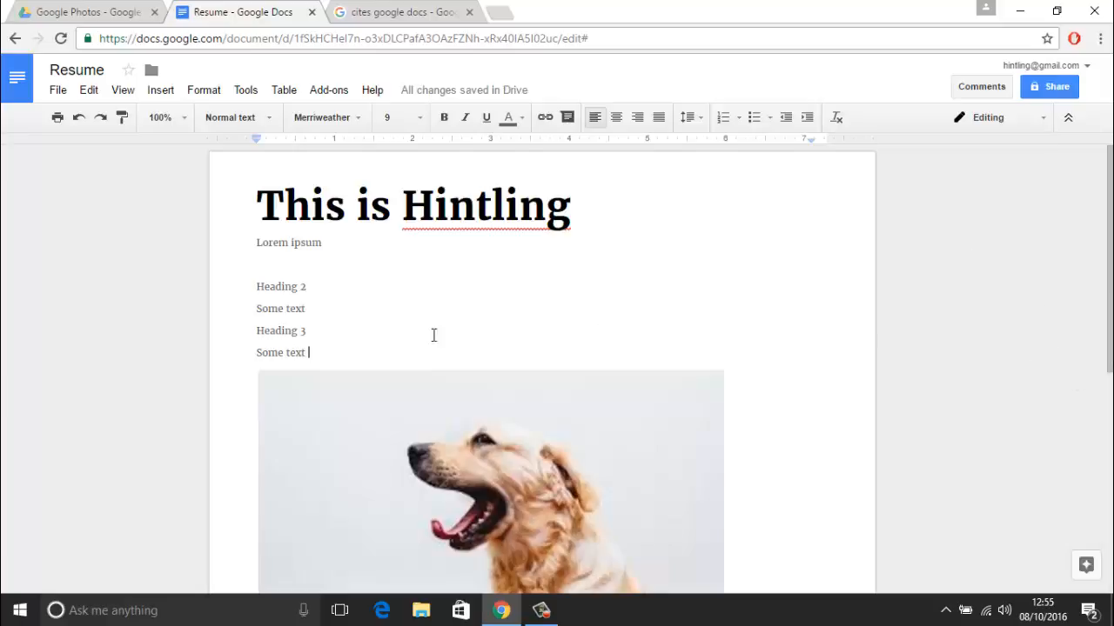
Try inserting a table of contents with page numbers in place of the "Heading 2" line, and undo it.
left_click_drag(306, 287, 257, 287)
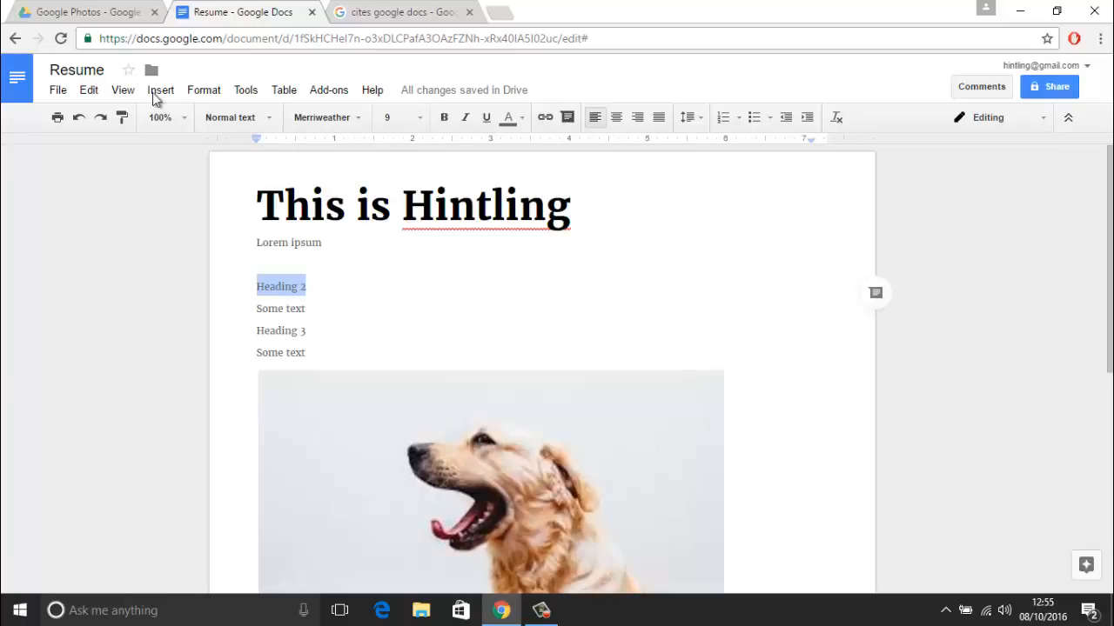
left_click(90, 92)
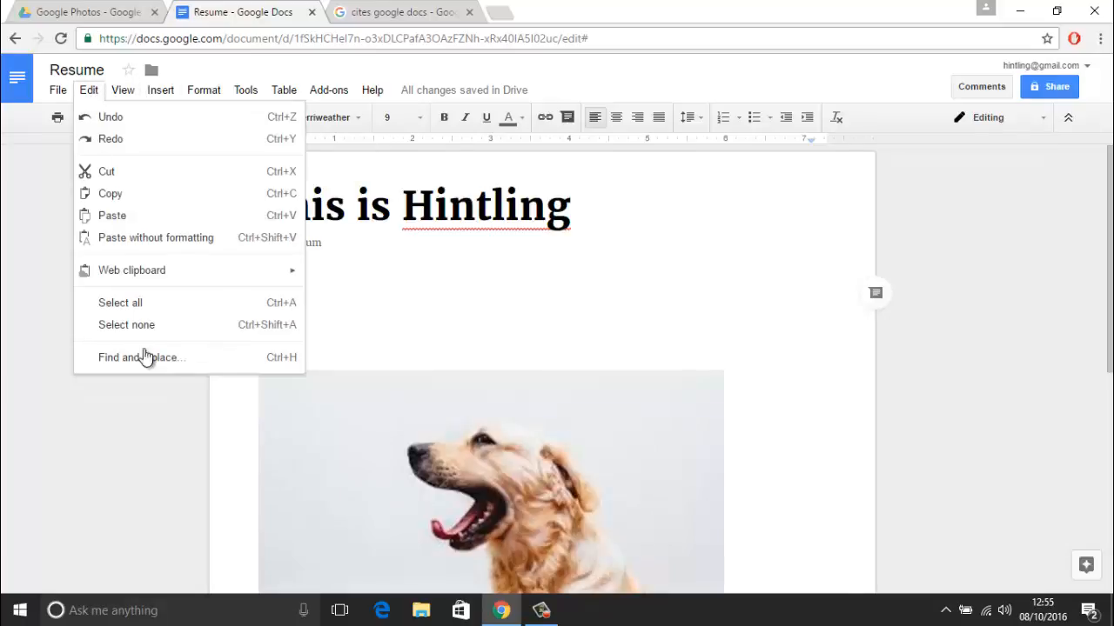
mouse_move(156, 89)
mouse_move(316, 535)
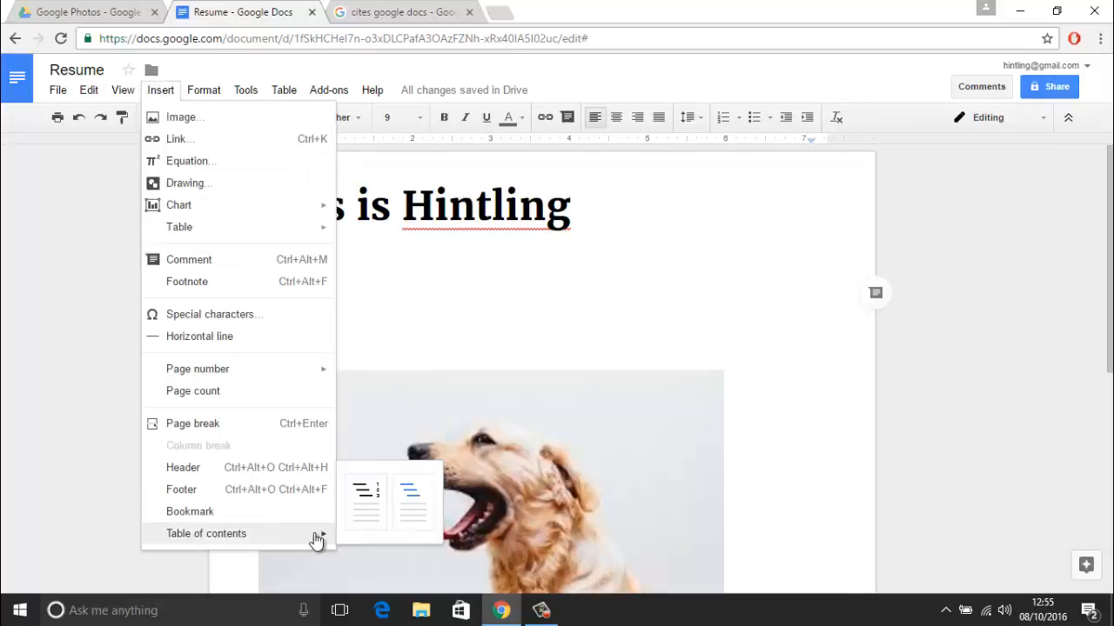
left_click(378, 493)
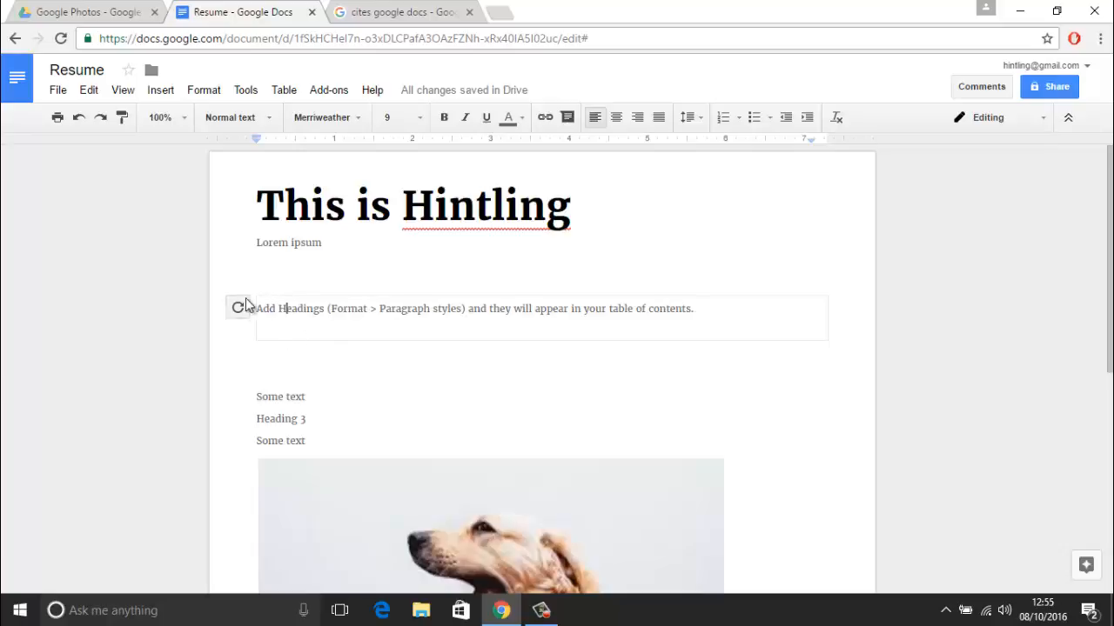
key("ctrl+z")
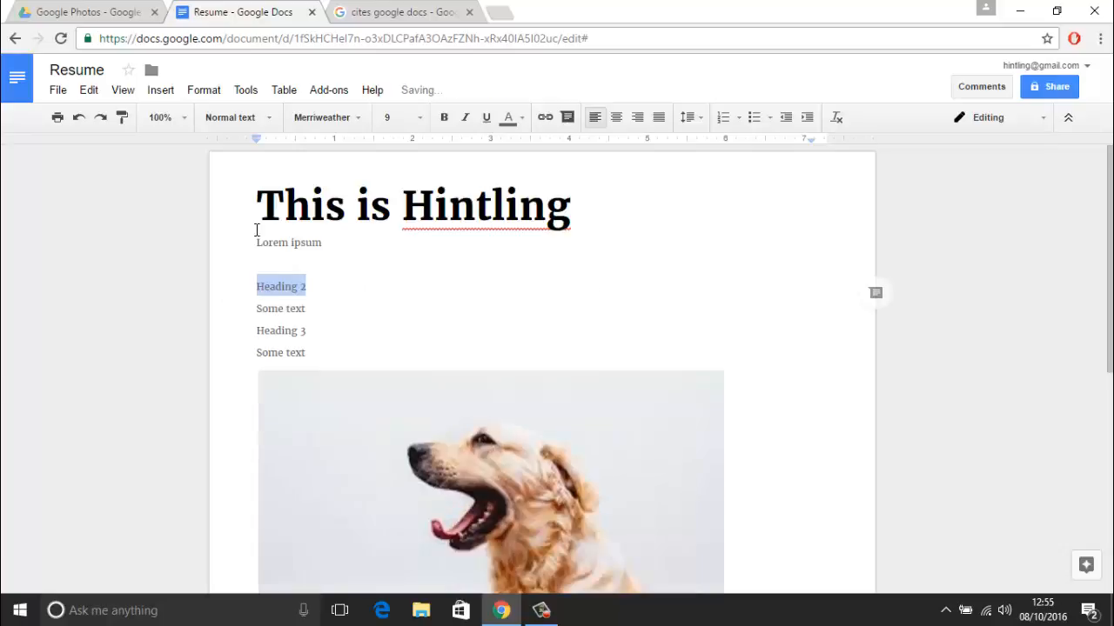
Add blank lines above the "This is Hintling" title and insert a table of contents with page numbers there.
left_click(256, 215)
key("Return")
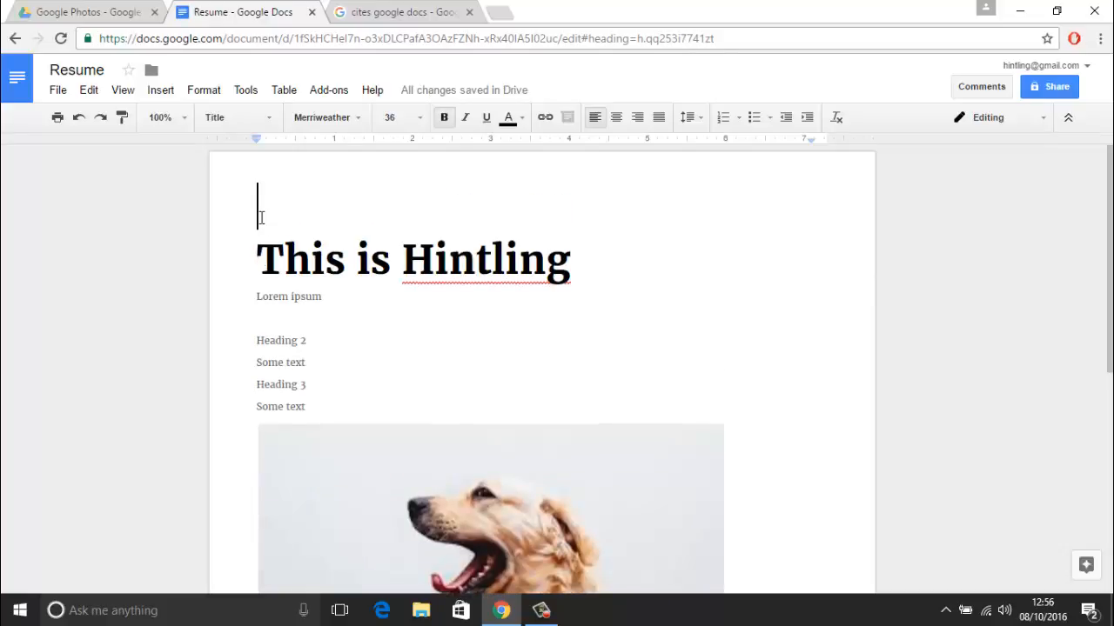
key("Return")
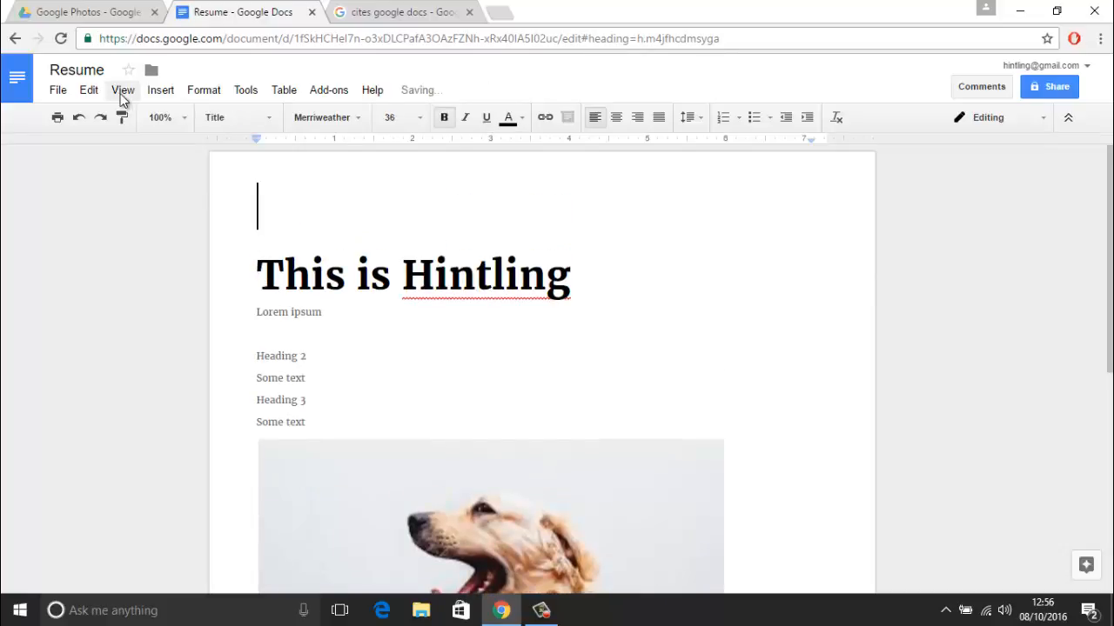
left_click(160, 90)
mouse_move(331, 527)
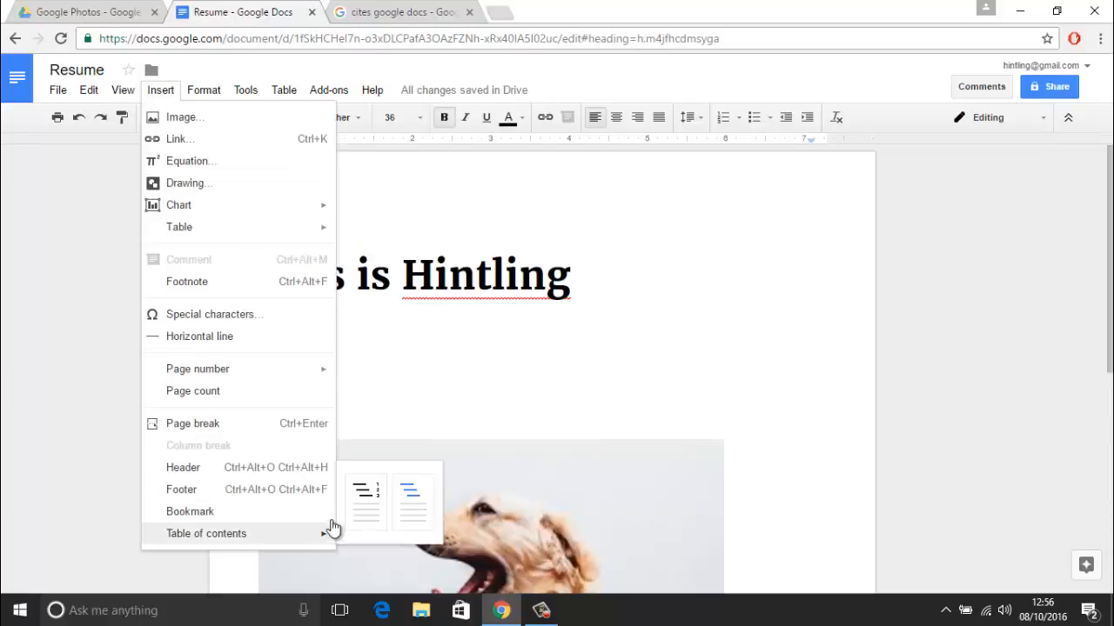
left_click(370, 489)
scroll(418, 295, "down", 4)
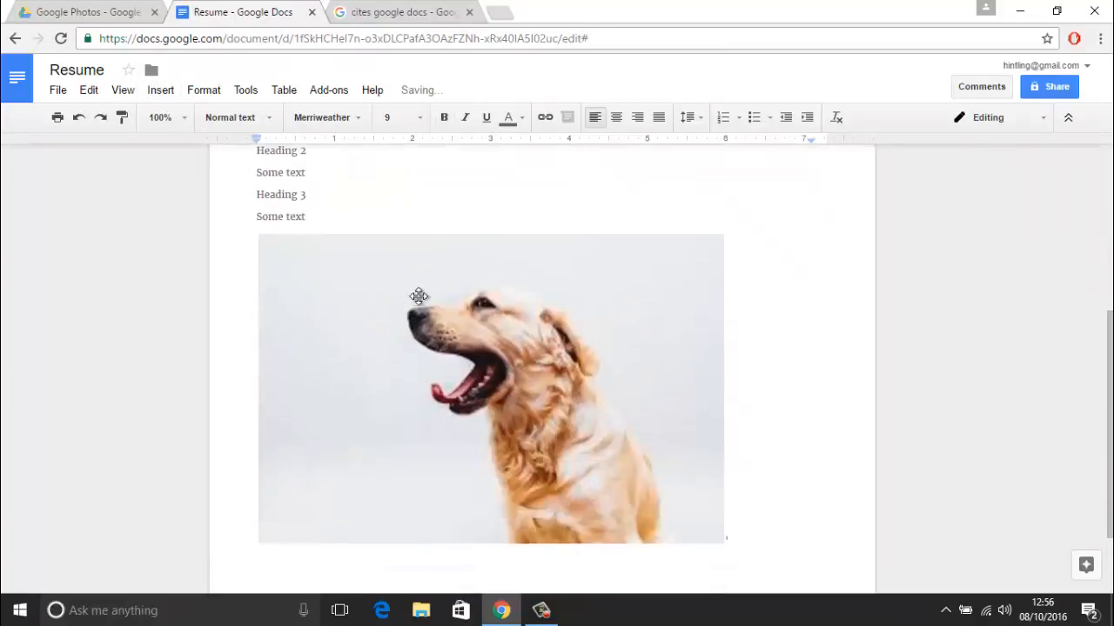
scroll(360, 226, "up", 3)
scroll(332, 241, "up", 1)
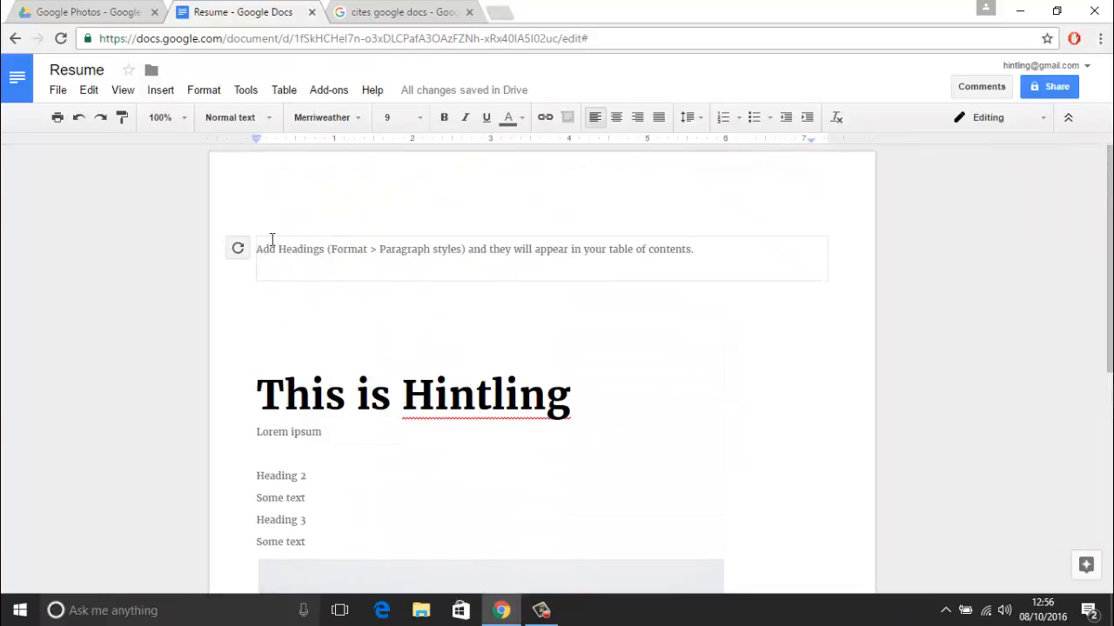
scroll(313, 331, "down", 1)
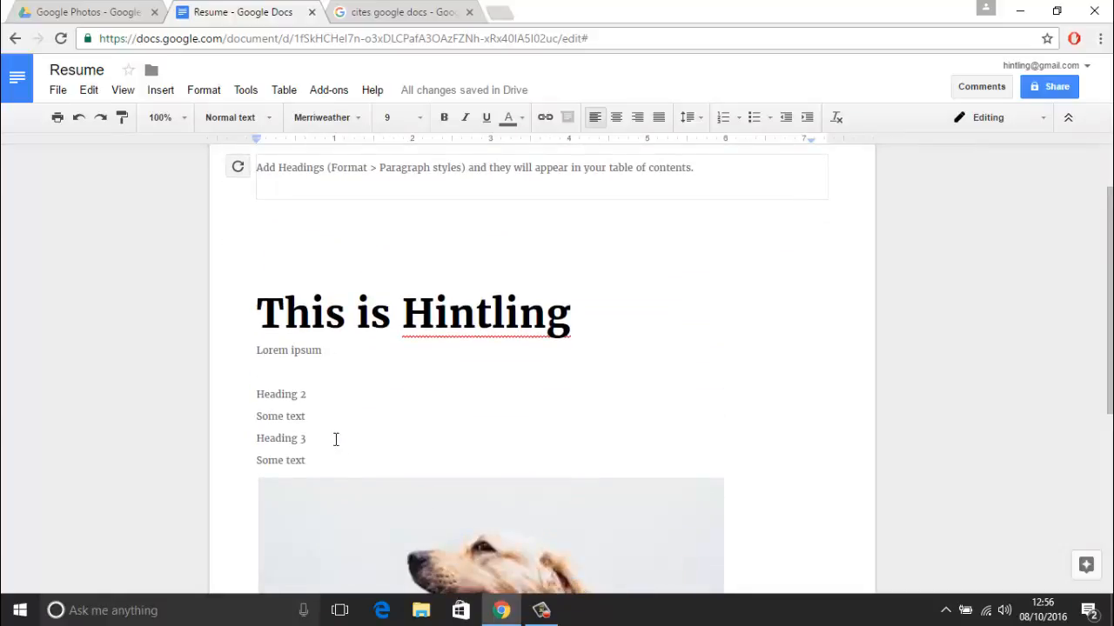
Apply the Heading 1 style to the "Heading 3" and "Heading 2" lines below the title.
left_click_drag(335, 439, 235, 432)
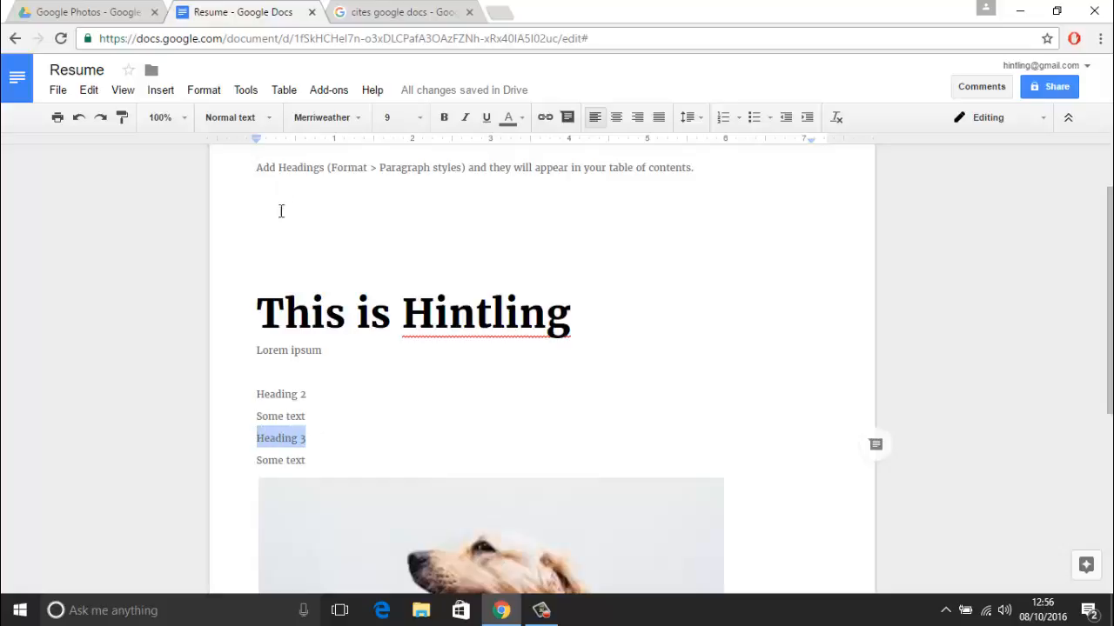
left_click(267, 117)
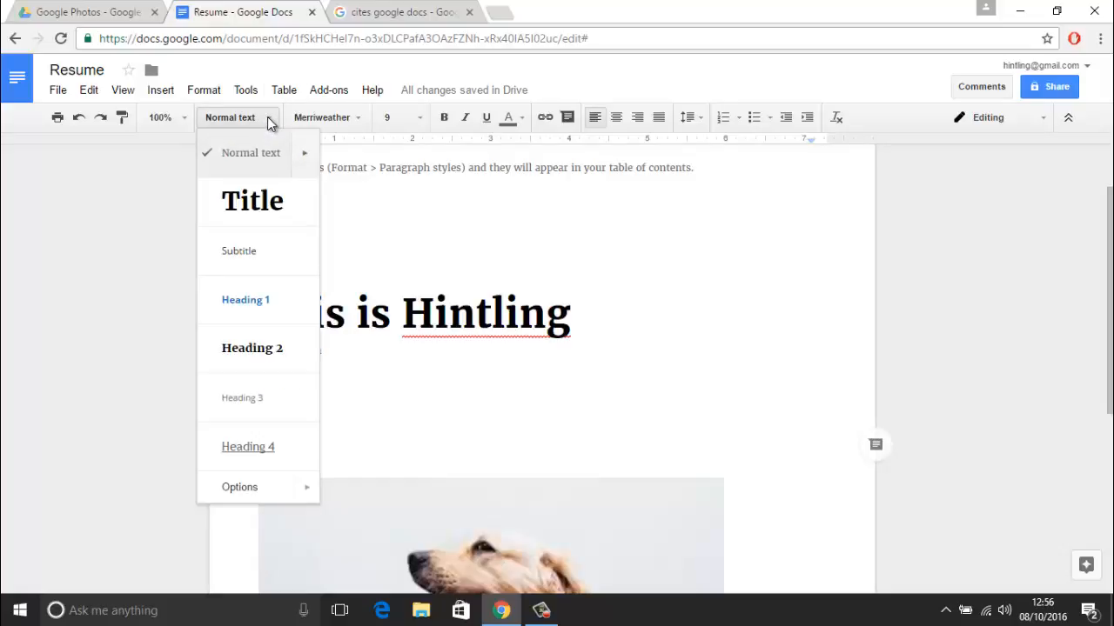
left_click(252, 297)
left_click_drag(321, 395, 238, 380)
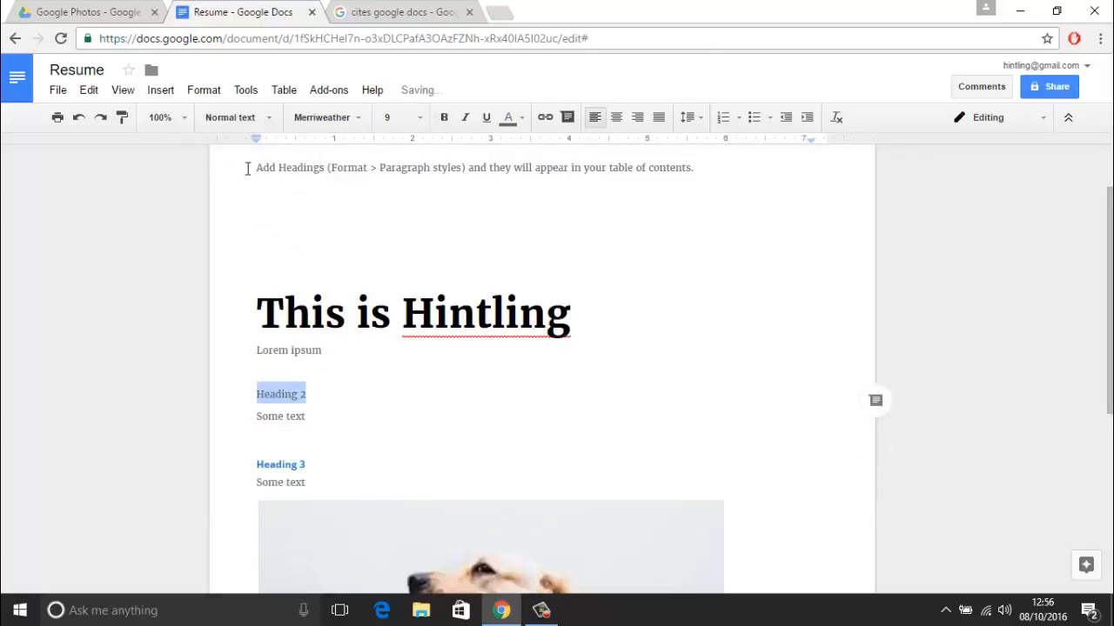
left_click(268, 116)
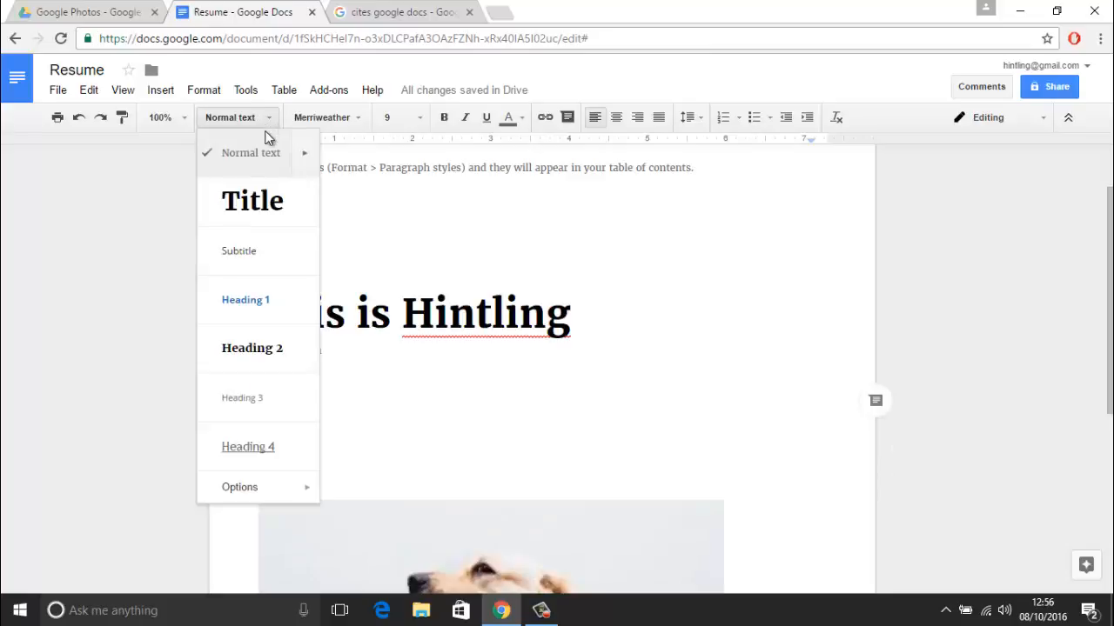
left_click(261, 305)
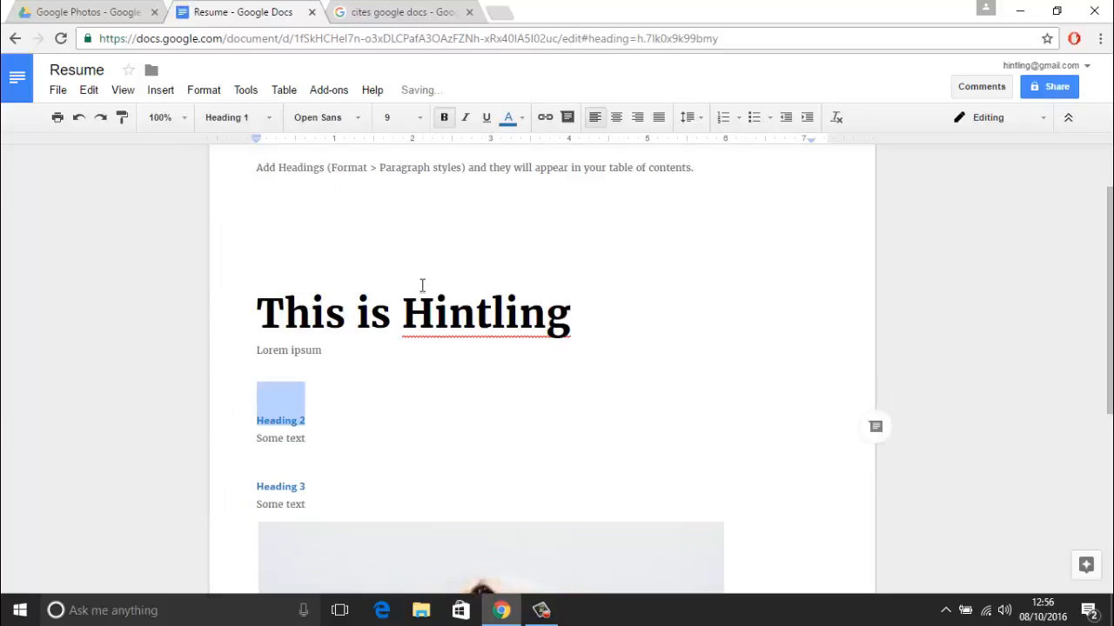
Update the table of contents and check its heading entries and page numbers.
scroll(422, 286, "up", 1)
left_click(308, 248)
left_click(238, 251)
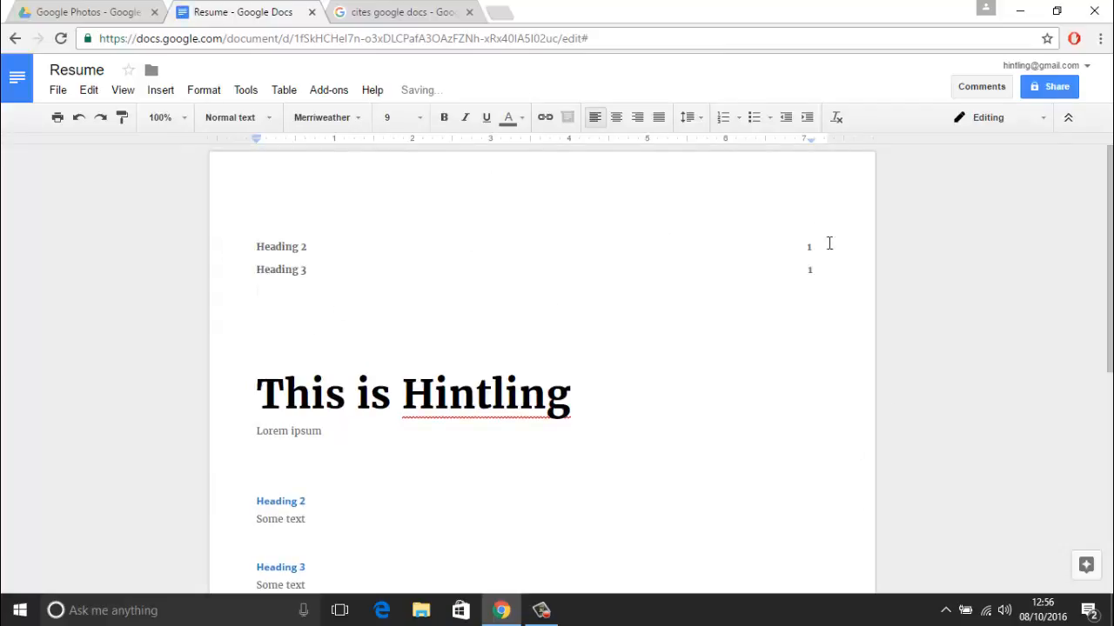
left_click_drag(394, 278, 264, 245)
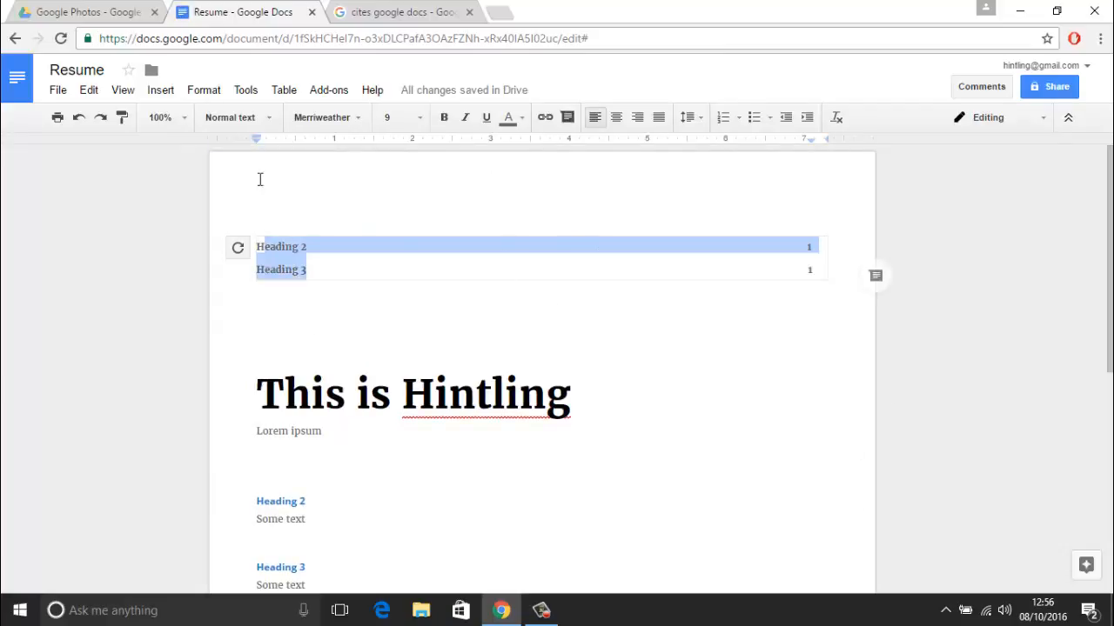
left_click(699, 252)
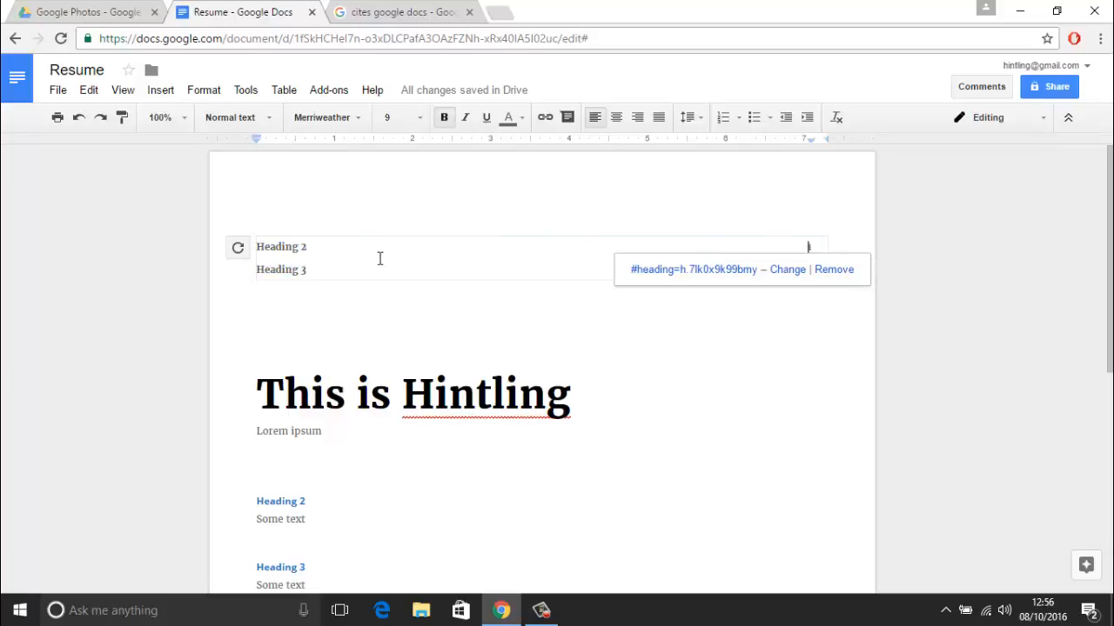
Add a new line "Heading 4" below the last "Some text" line, above the dog picture.
scroll(372, 286, "down", 1)
left_click_drag(343, 508, 256, 503)
left_click(310, 483)
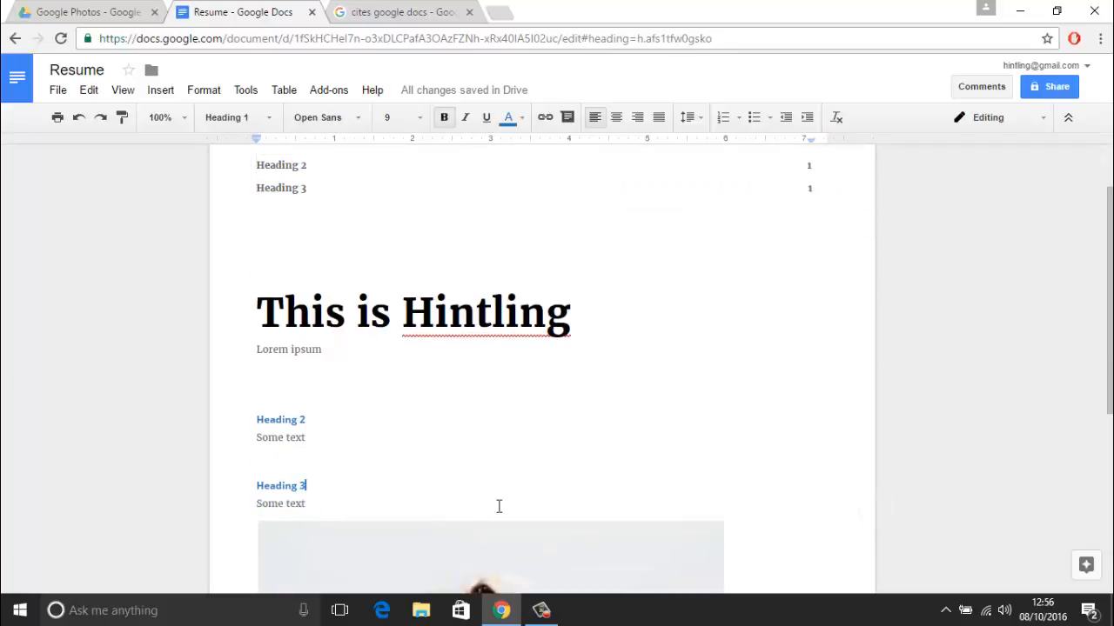
left_click(392, 496)
key("Return")
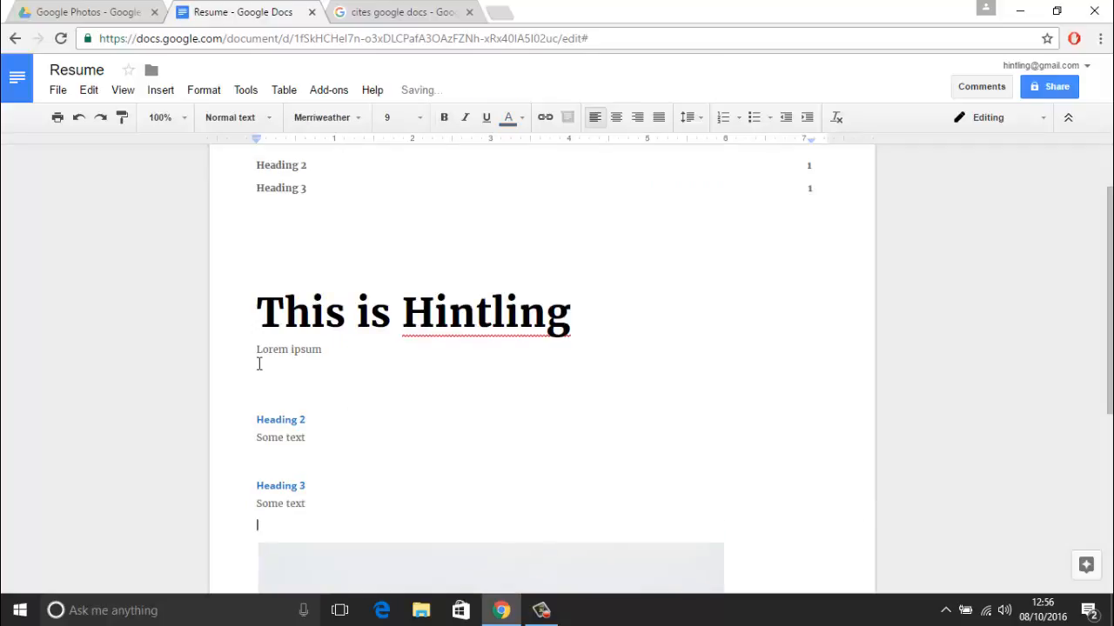
type("Heading 4")
Try the Heading 3 style on the new "Heading 4" line, and set it to the Heading 2 style instead.
left_click_drag(315, 525, 253, 526)
left_click(251, 116)
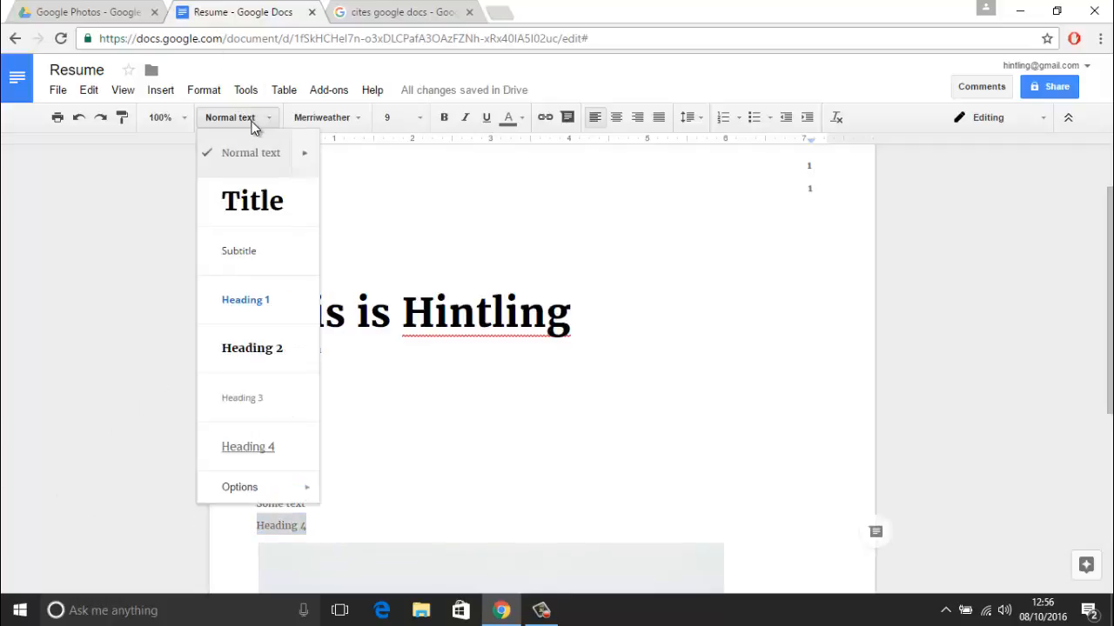
left_click(264, 399)
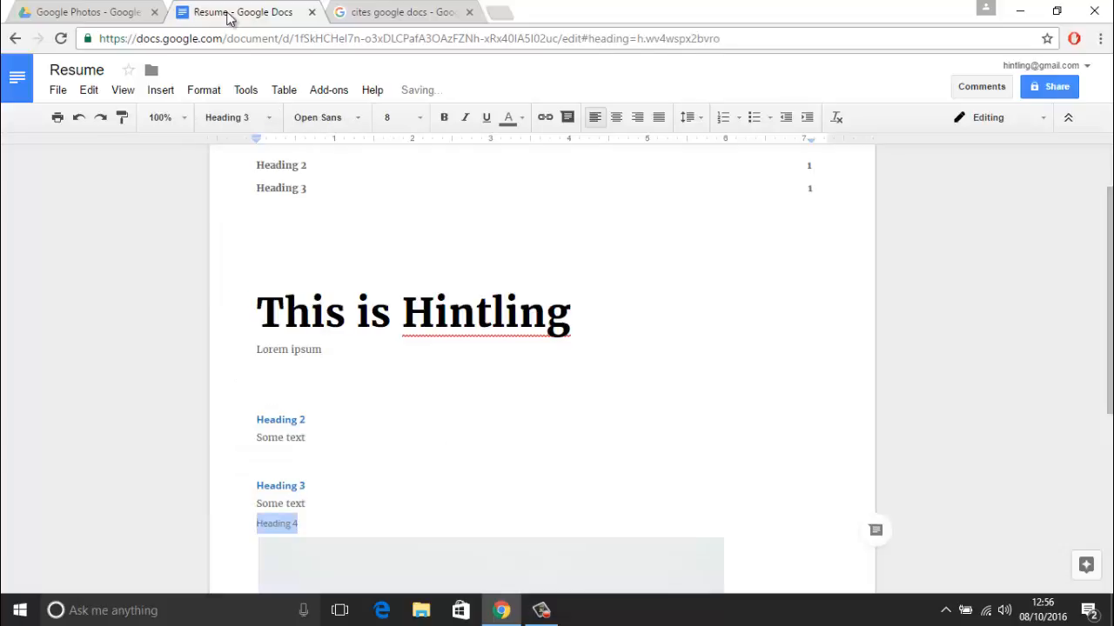
left_click(243, 117)
left_click(256, 347)
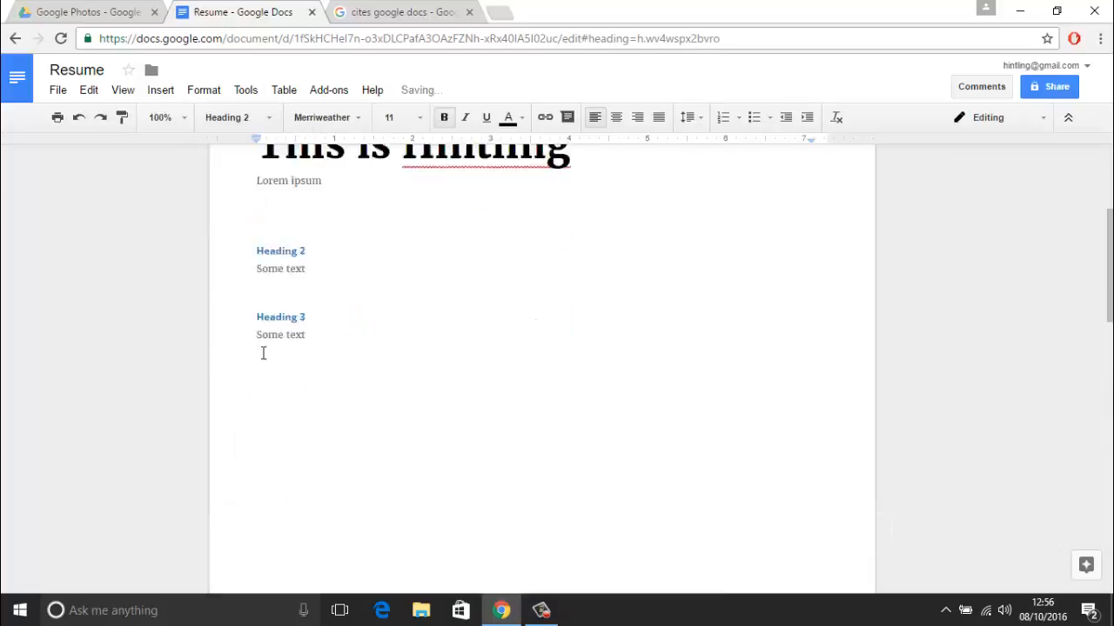
scroll(415, 545, "down", 4)
scroll(403, 398, "up", 4)
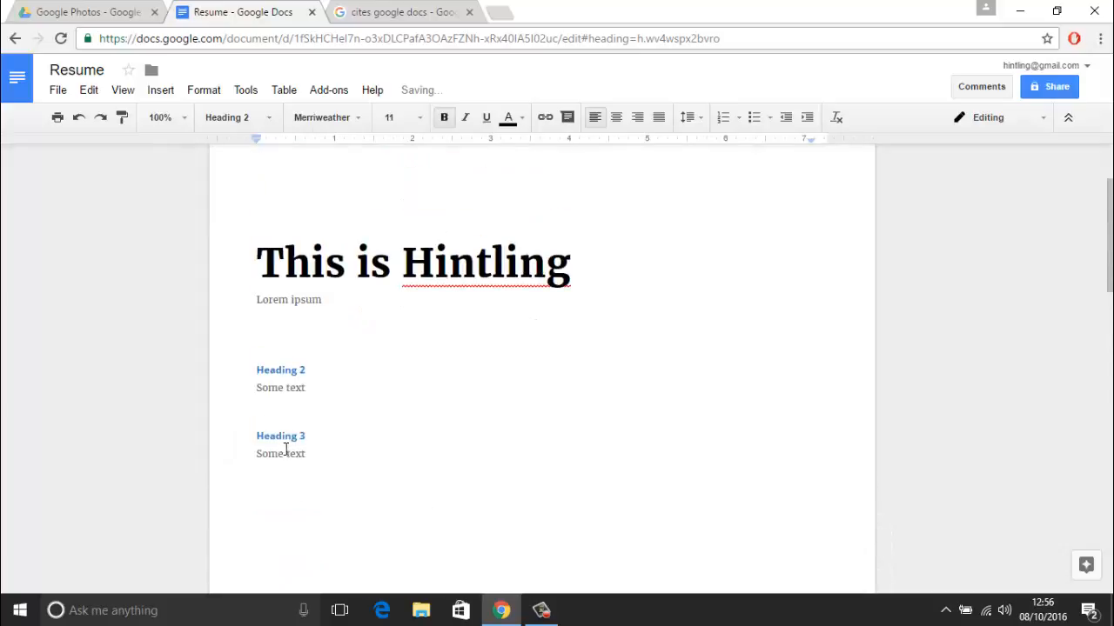
Update the table of contents to include the "Heading 4" entry.
scroll(343, 231, "up", 2)
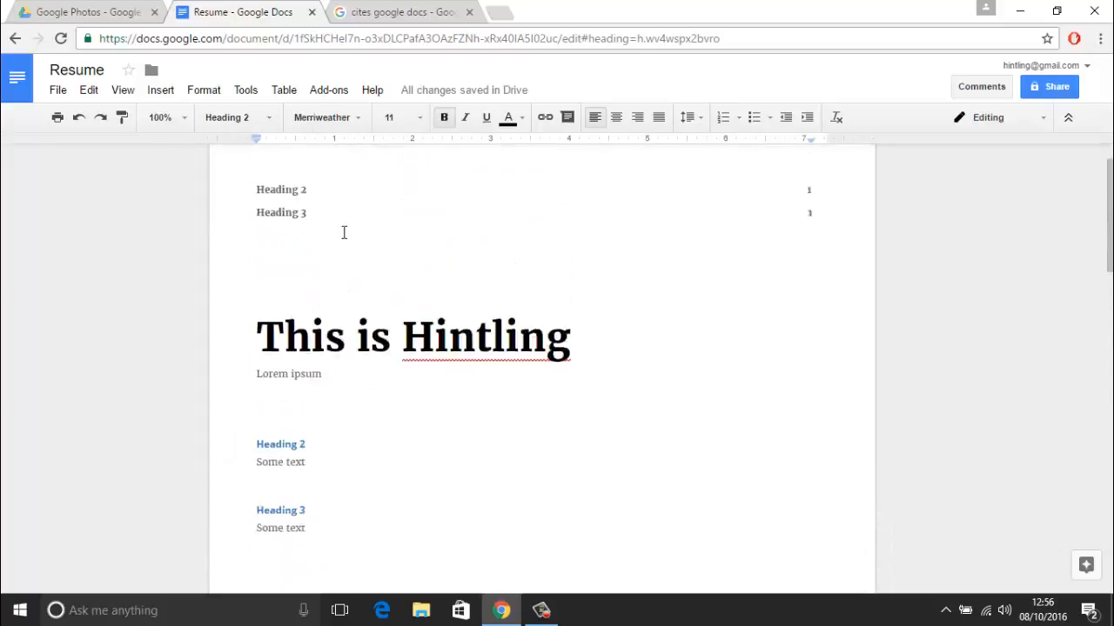
left_click(336, 260)
left_click(238, 247)
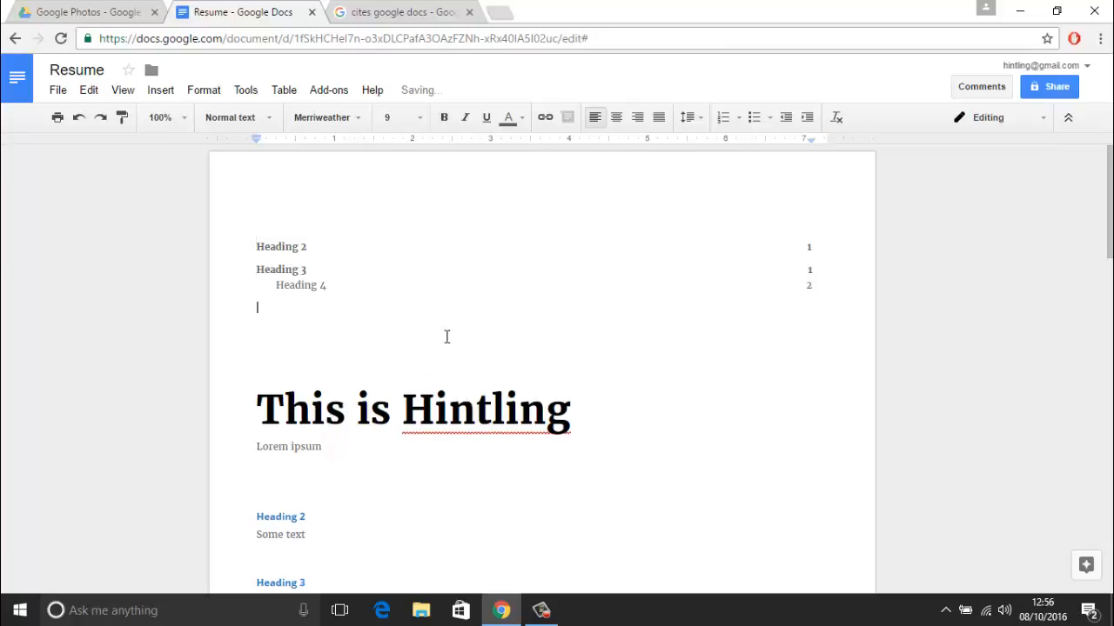
left_click_drag(269, 275, 383, 340)
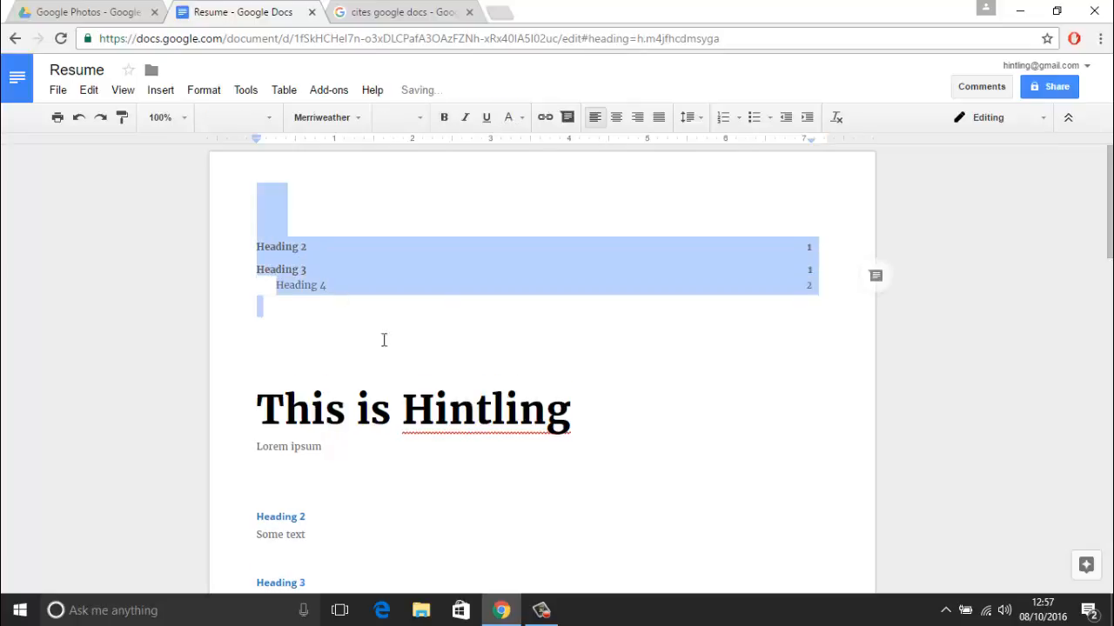
left_click(389, 333)
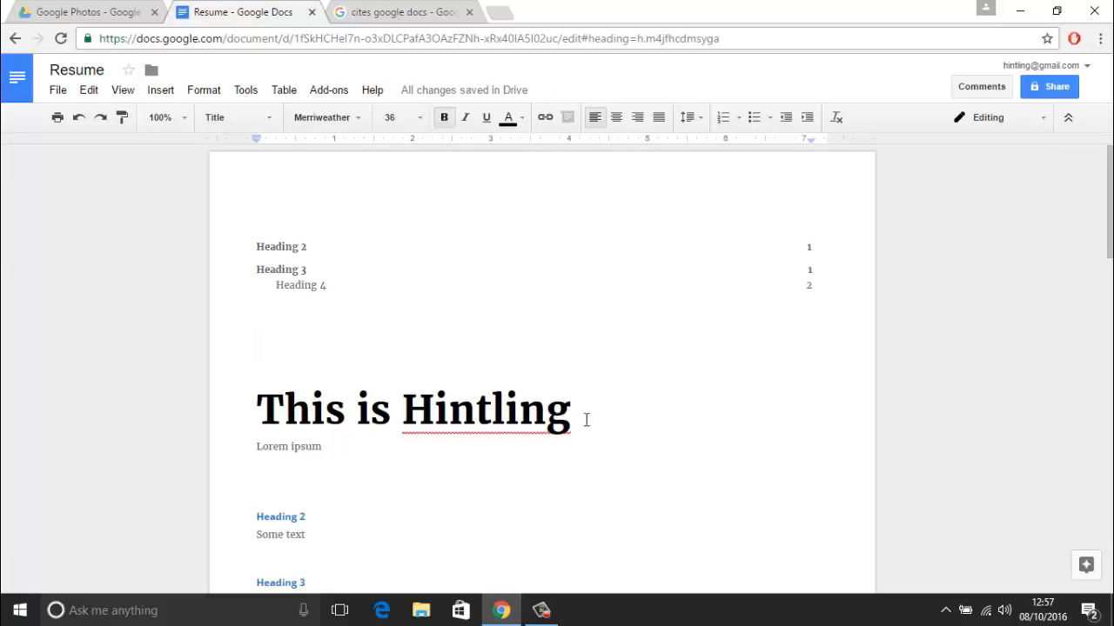
Check the text styles of the "This is Hintling" title and the "Heading 2" and "Heading 3" lines below it.
left_click_drag(589, 410, 233, 381)
scroll(338, 412, "down", 2)
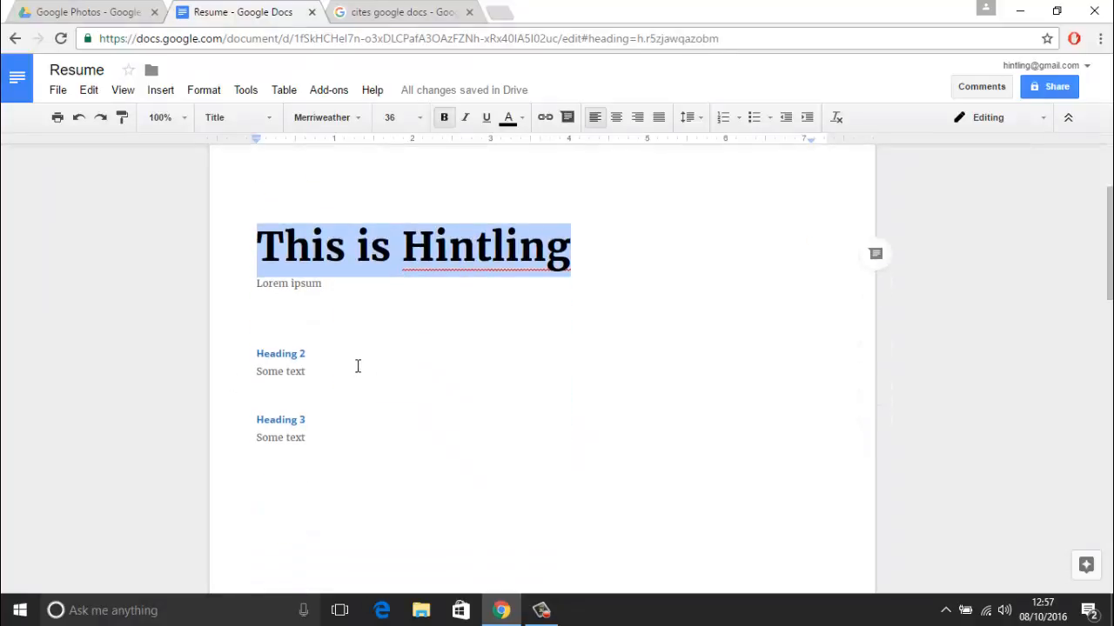
left_click(416, 157)
left_click_drag(296, 248, 598, 261)
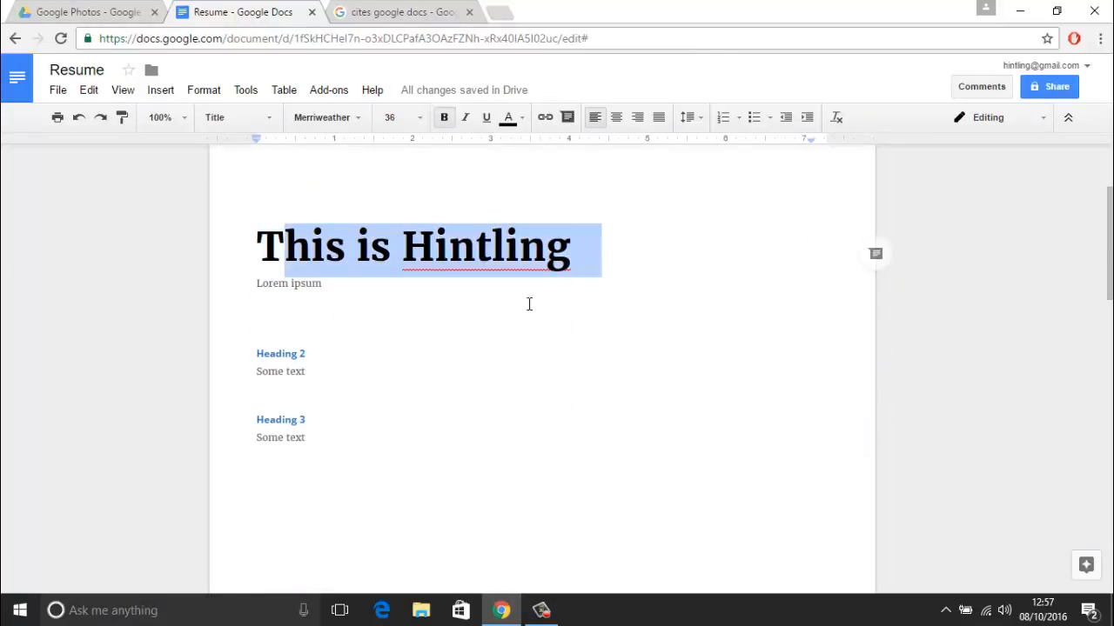
left_click_drag(358, 349, 275, 354)
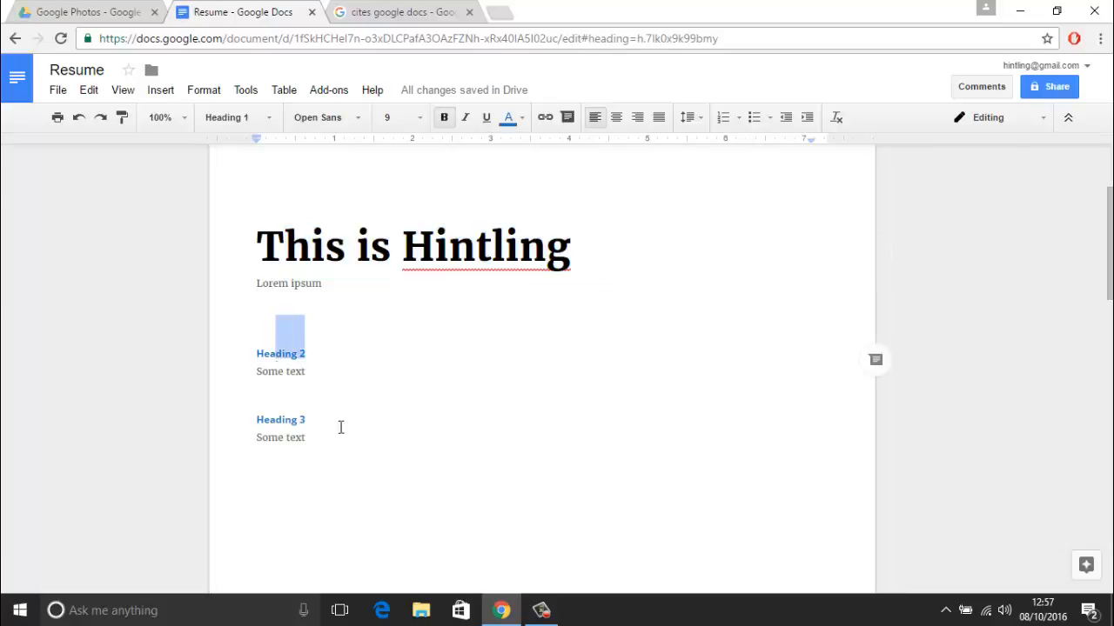
left_click_drag(347, 439, 258, 421)
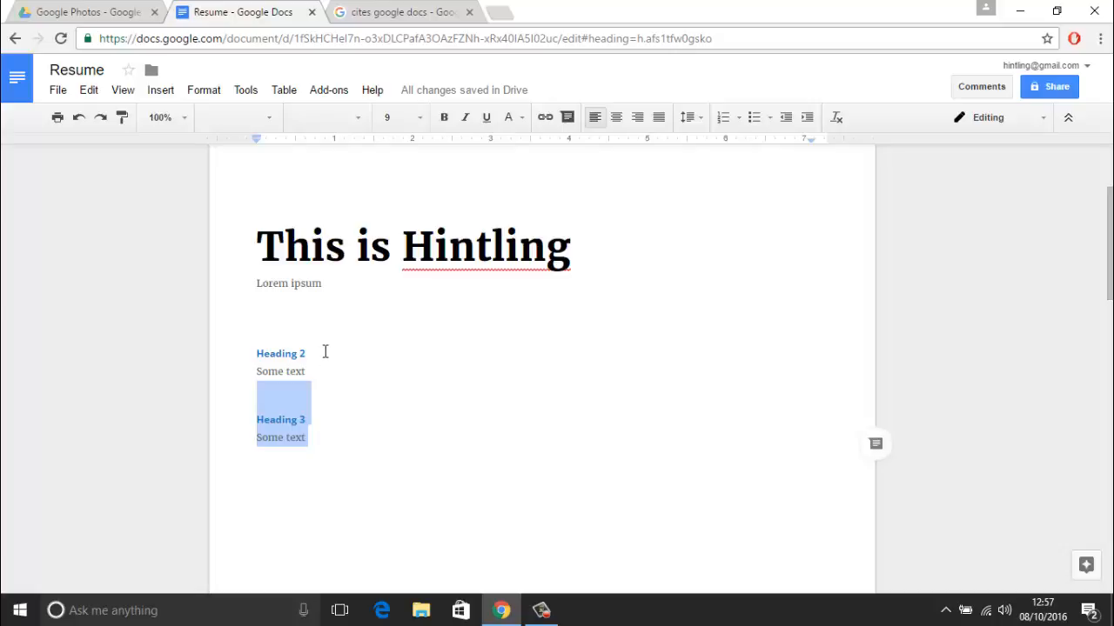
Refresh the table of contents above the title once more.
scroll(476, 396, "up", 2)
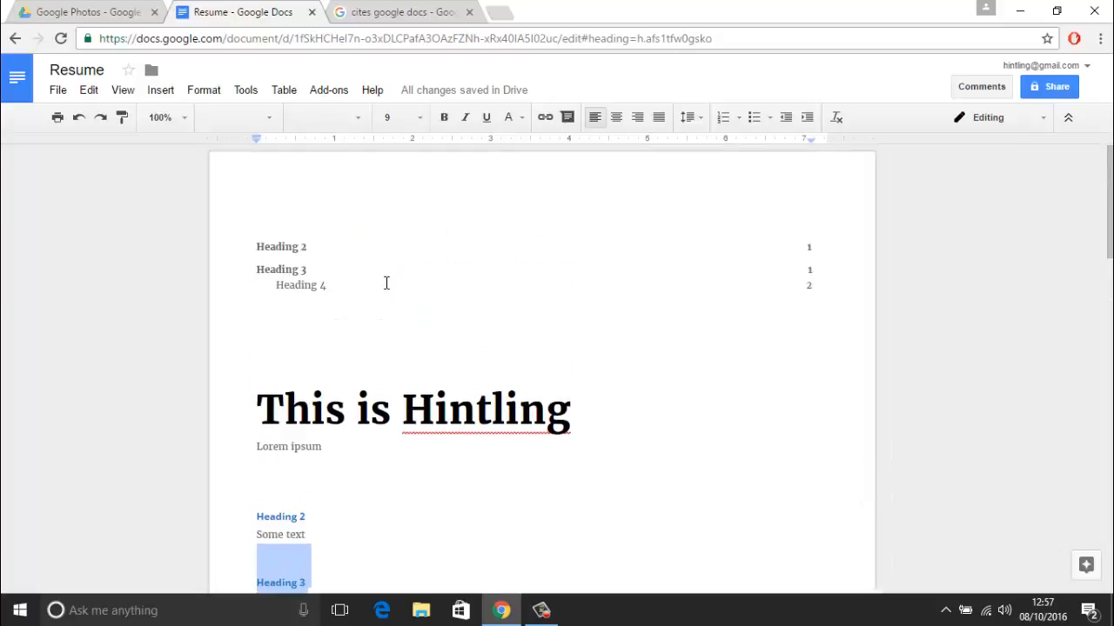
left_click(306, 263)
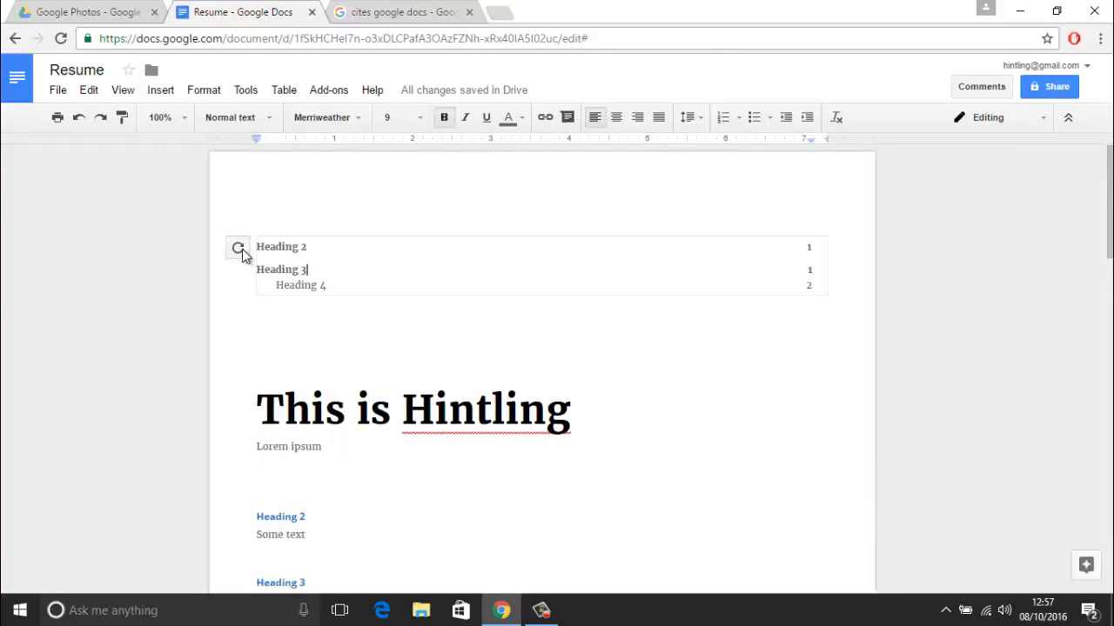
left_click(240, 249)
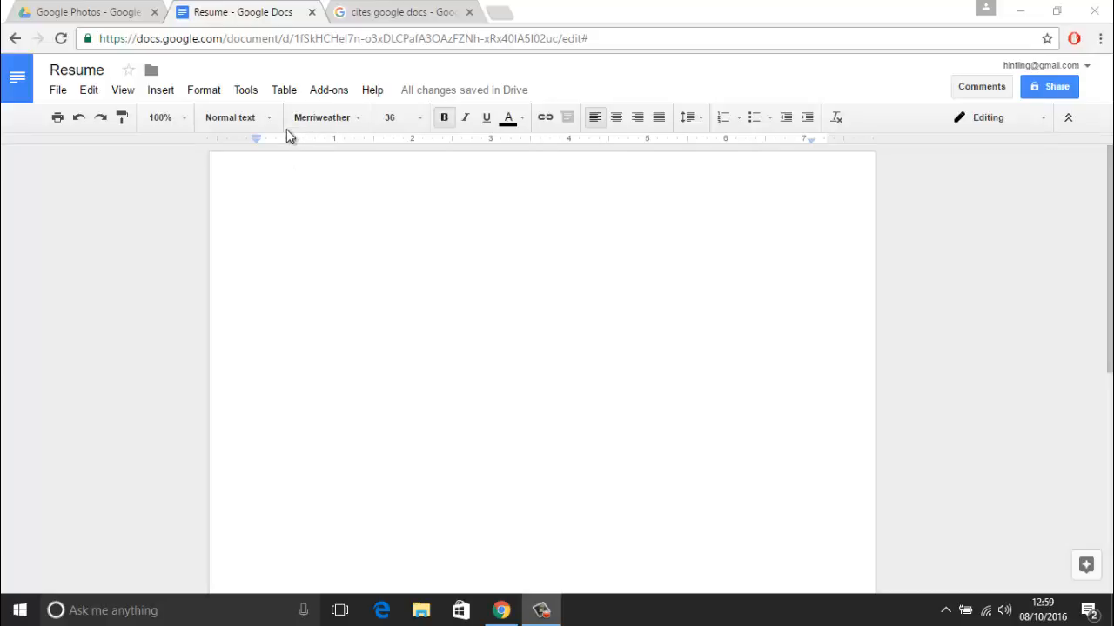
left_click(233, 117)
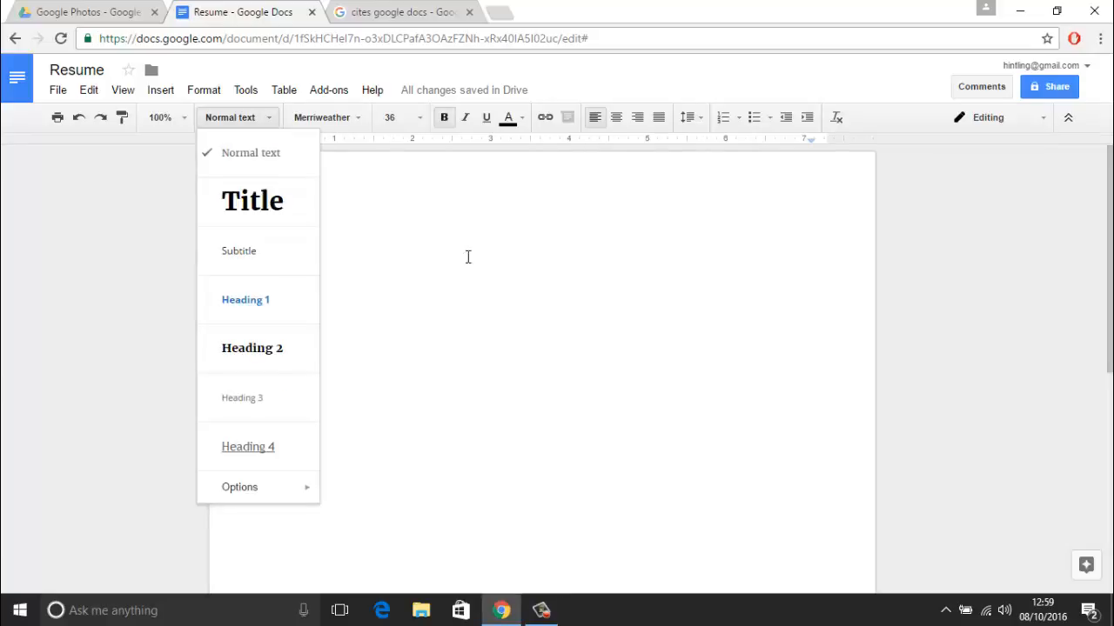
left_click(522, 239)
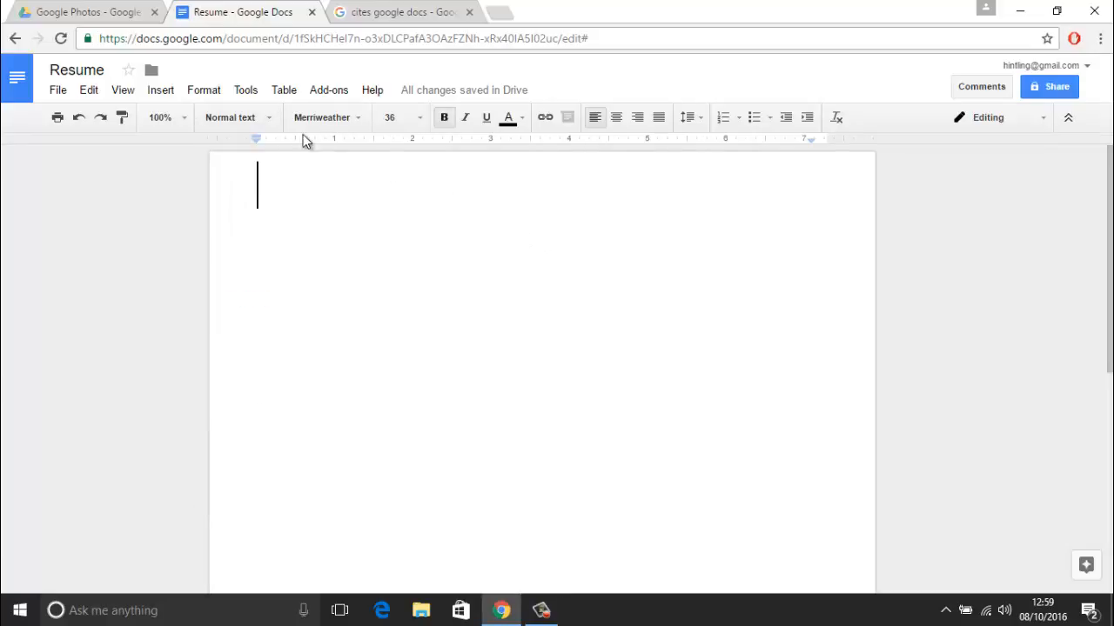
left_click(131, 91)
mouse_move(153, 96)
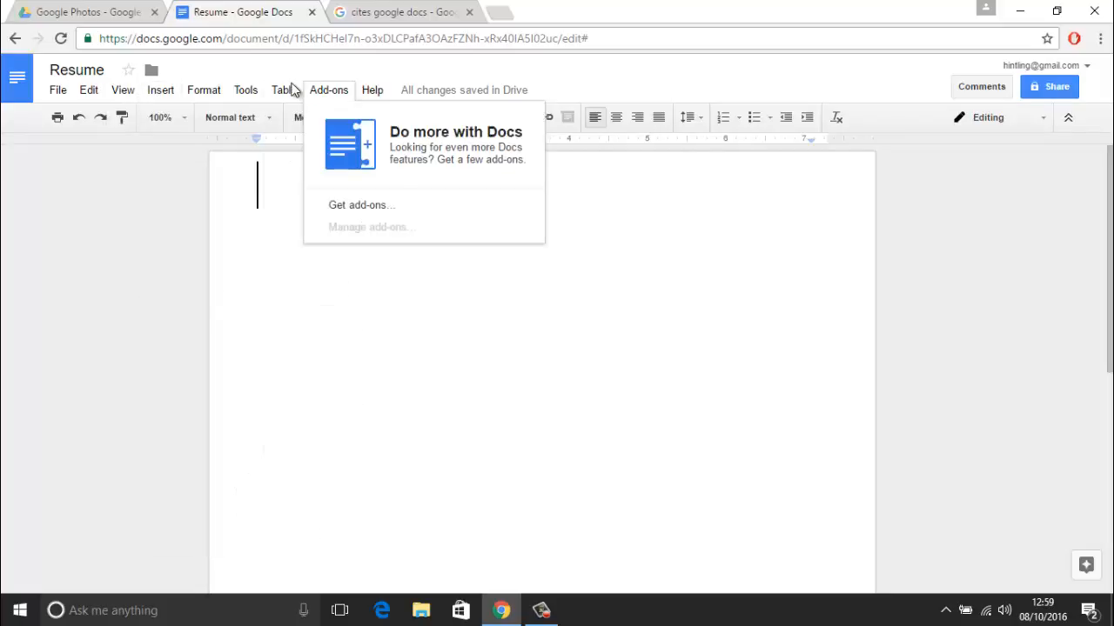
mouse_move(250, 96)
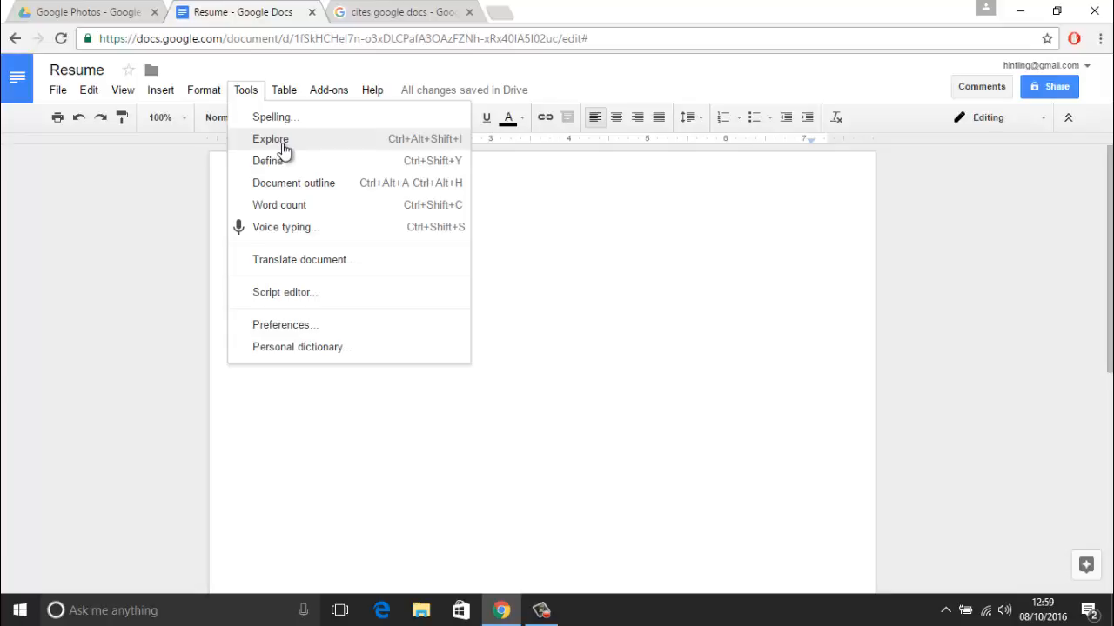
left_click(553, 215)
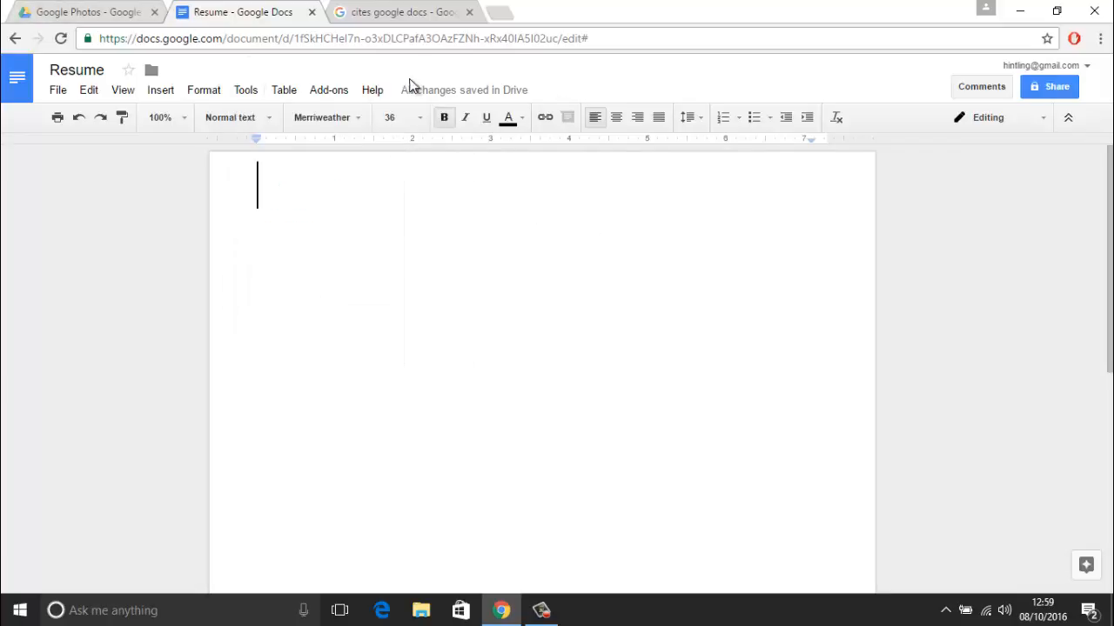
Open the document's revision history, return to the blank document, and open the revision history again.
left_click(470, 91)
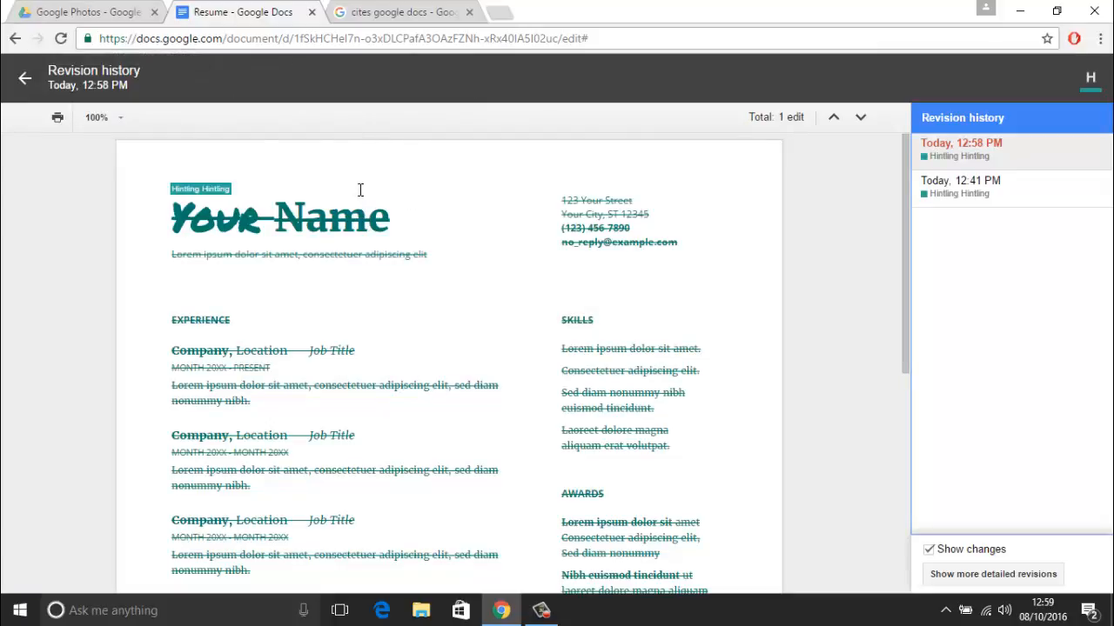
left_click(23, 83)
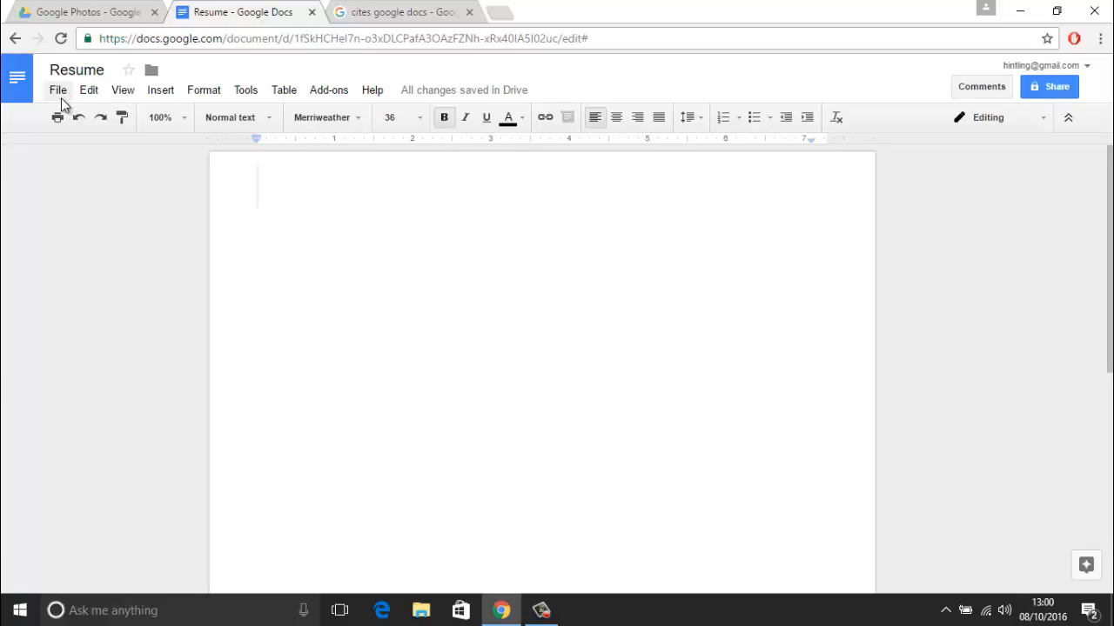
left_click(57, 92)
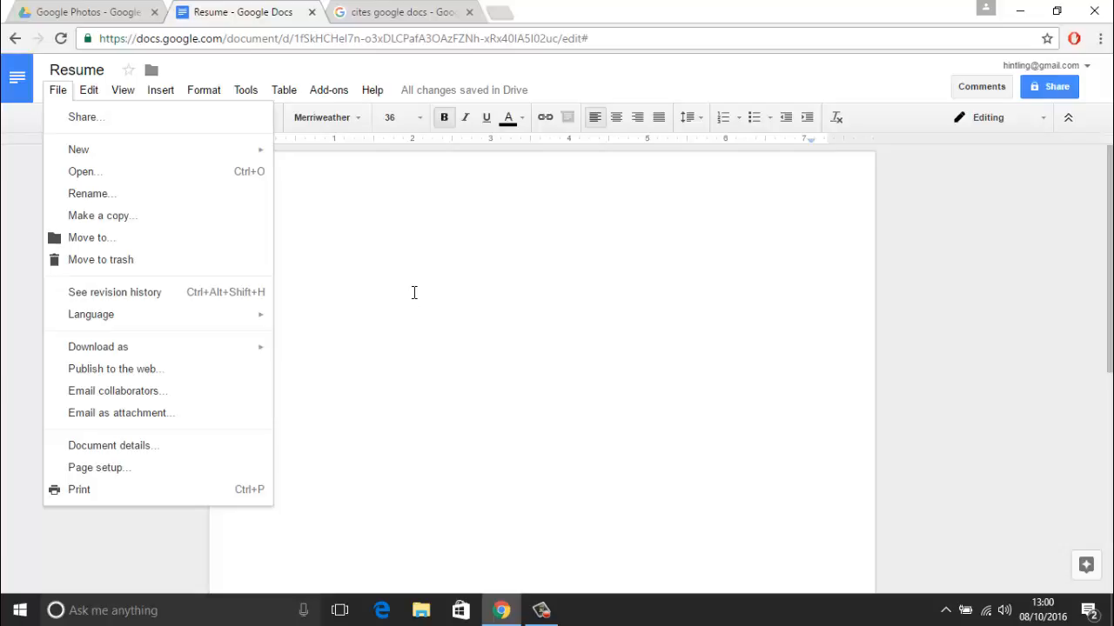
left_click(123, 296)
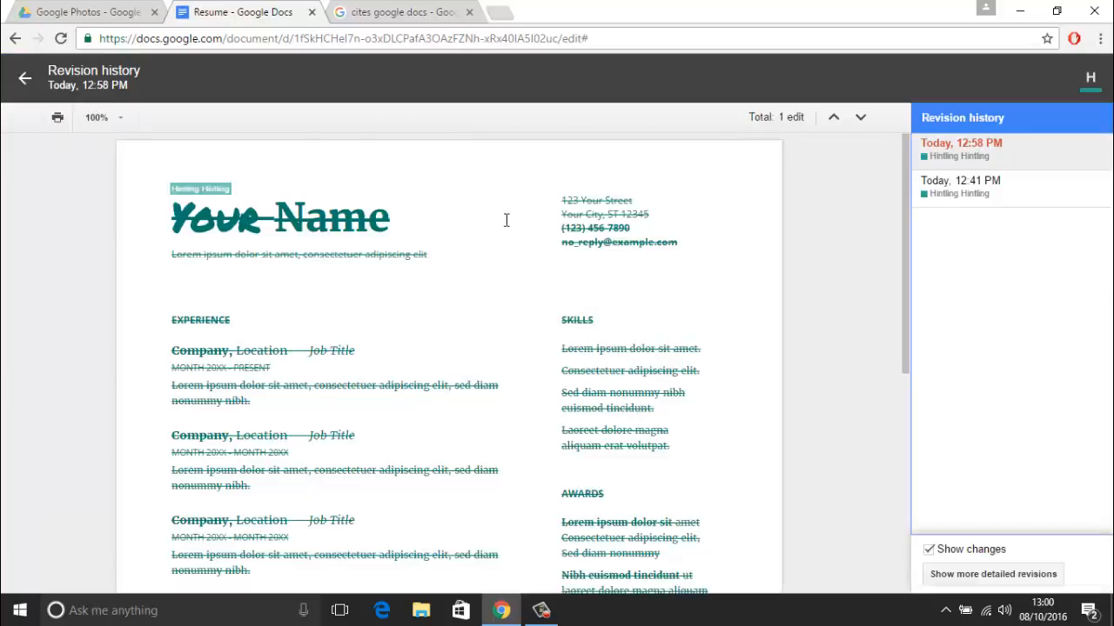
Compare the changes in the 12:58 PM revision with those in the 12:41 PM revision.
scroll(502, 223, "down", 3)
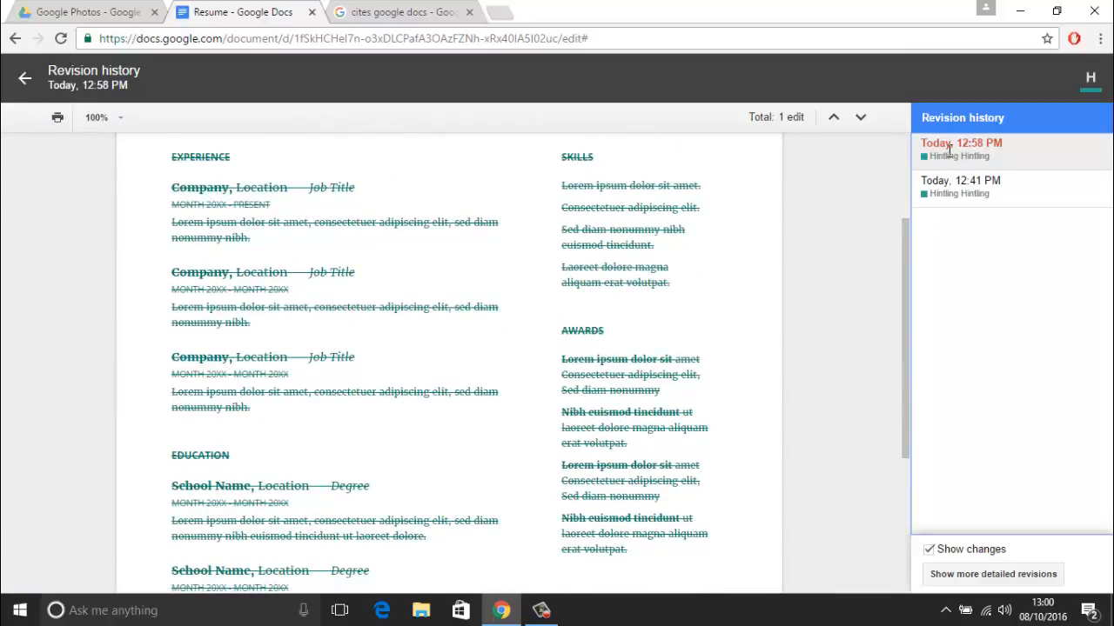
left_click(953, 178)
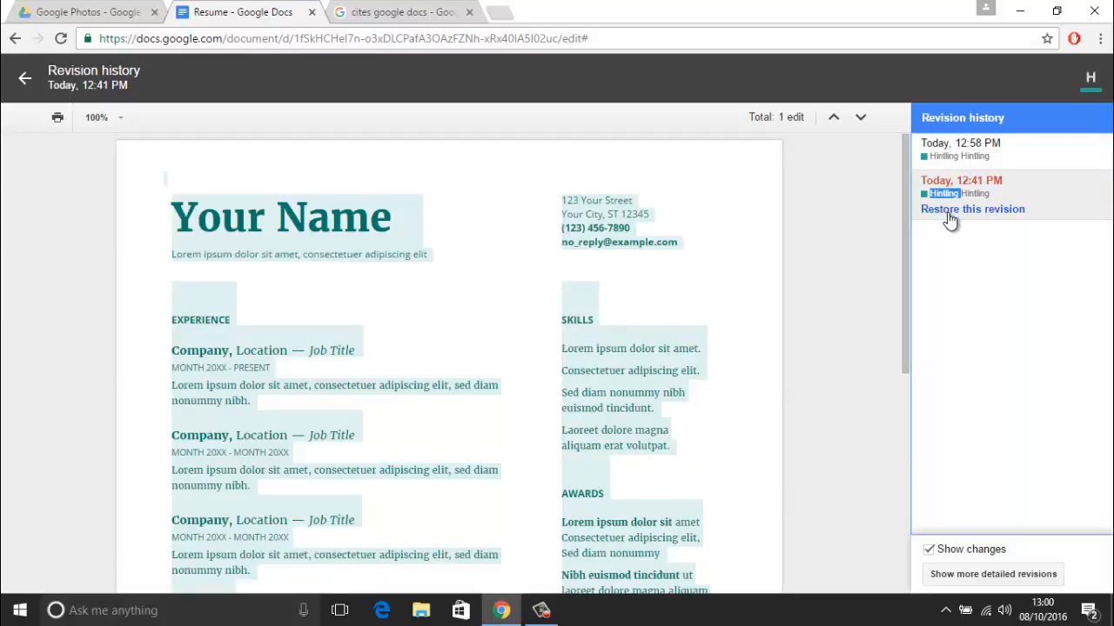
scroll(452, 339, "down", 3)
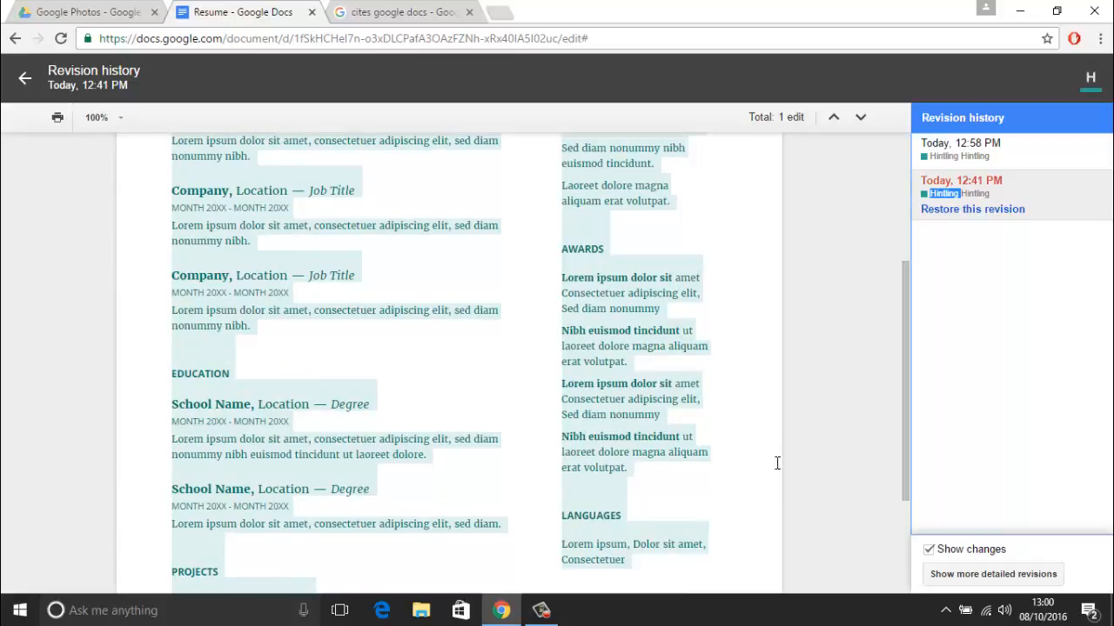
left_click(953, 148)
Show more detailed revisions and preview a 12:51 PM revision down to its picture below "Lorem ipsum".
left_click(992, 576)
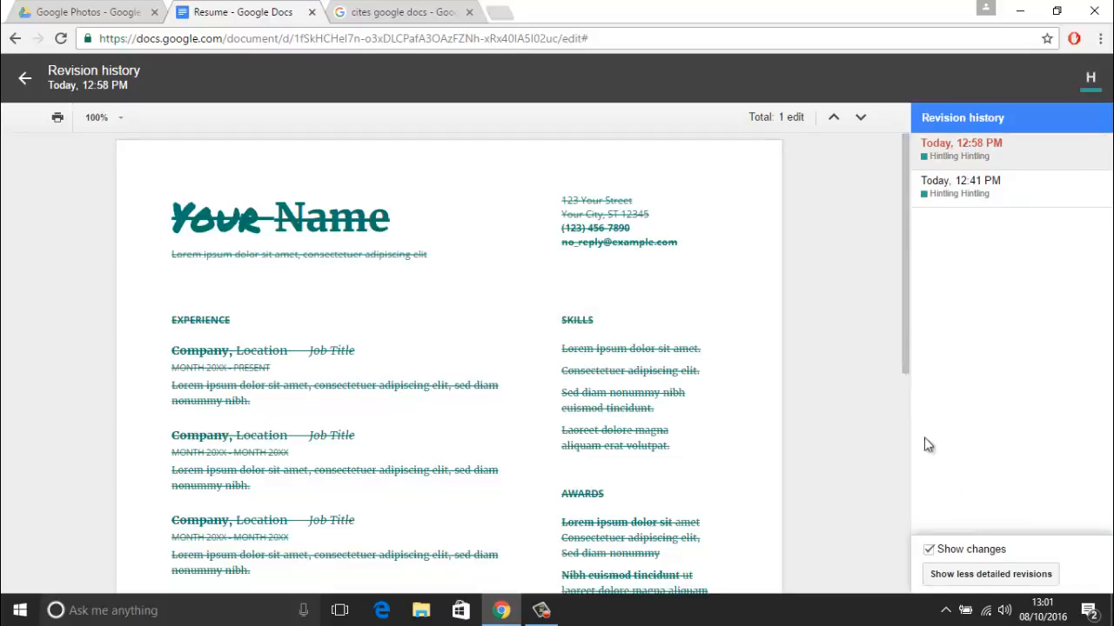
scroll(1019, 301, "down", 2)
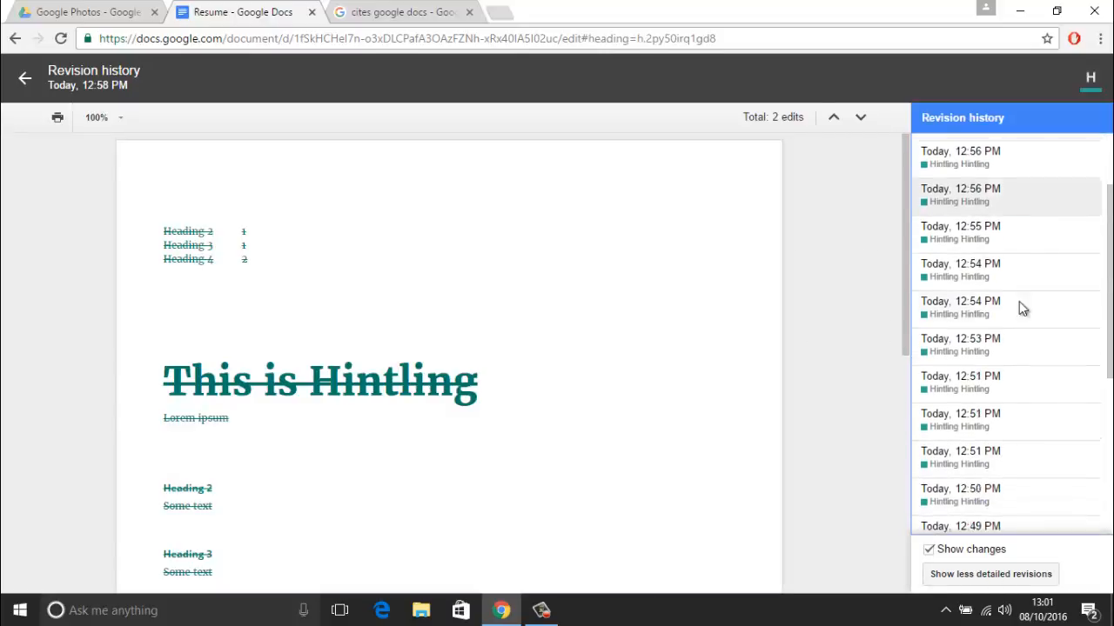
left_click(988, 358)
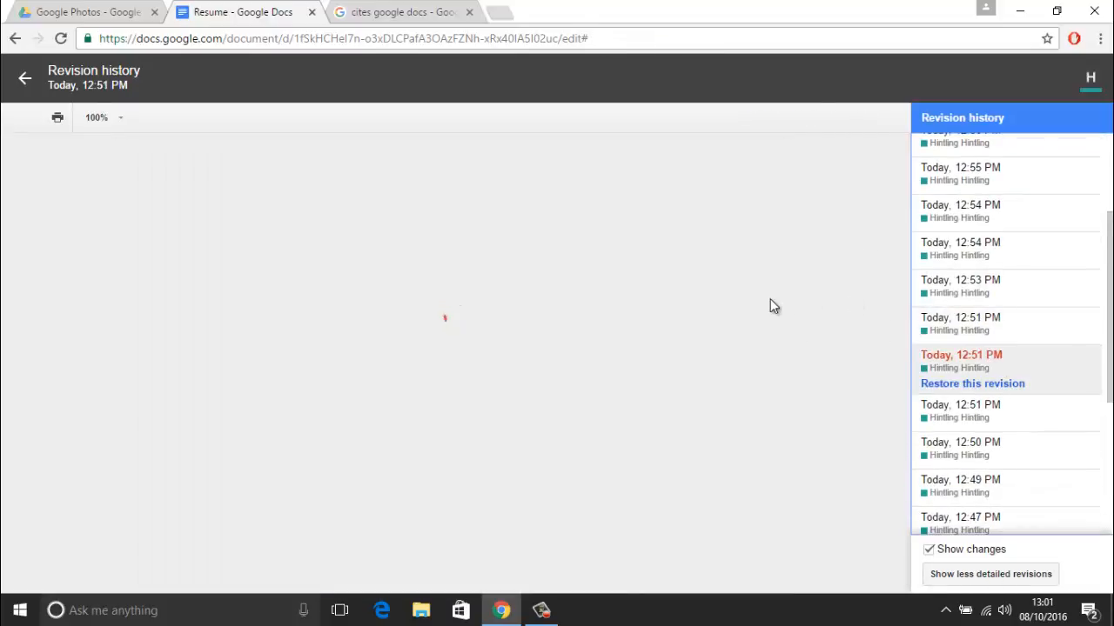
scroll(530, 341, "down", 1)
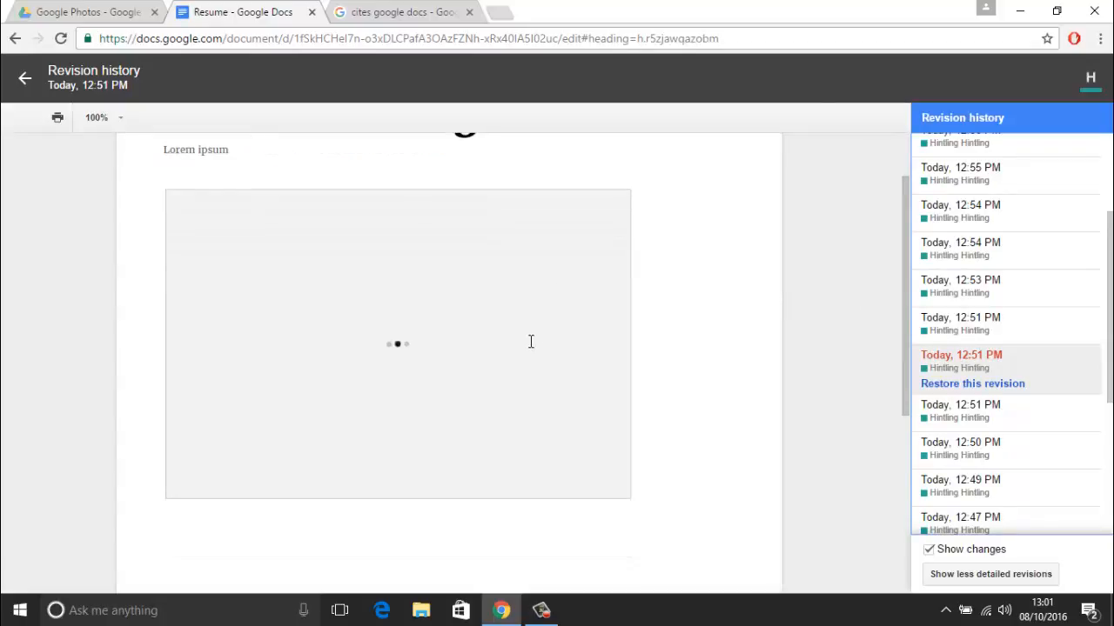
scroll(976, 354, "up", 2)
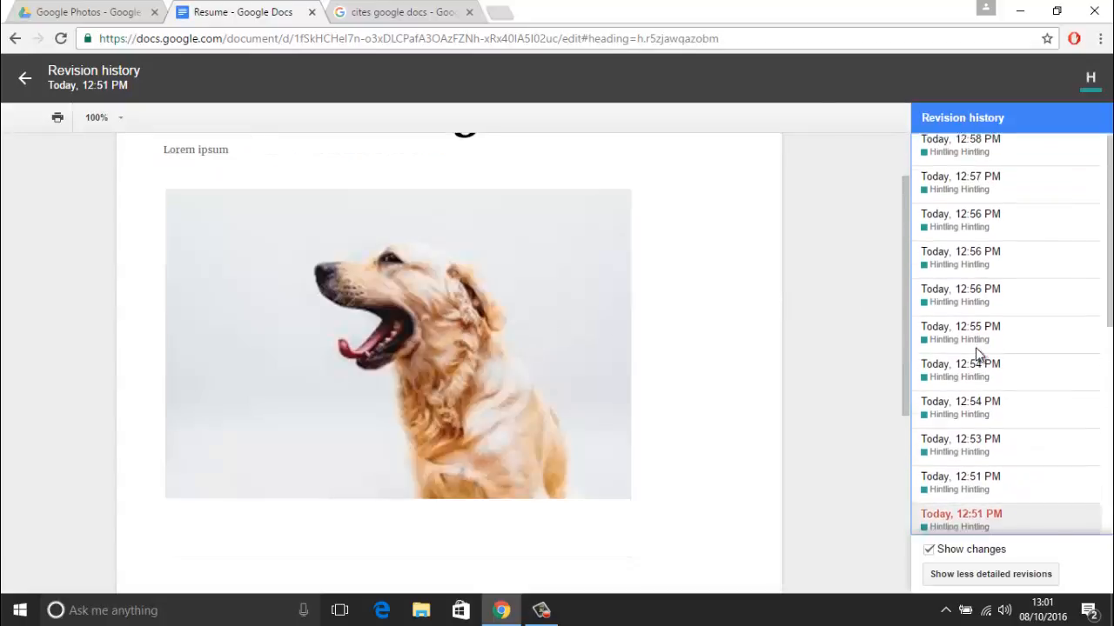
Review the struck-through text in the 12:58 PM revision, from the table of contents down to "Heading 4".
left_click(972, 165)
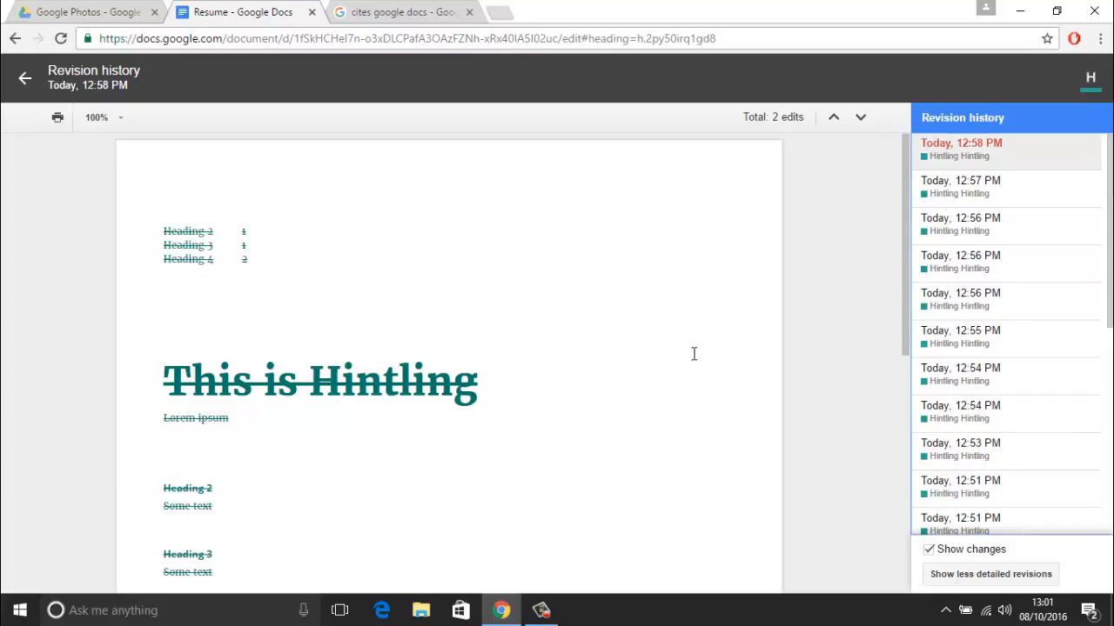
scroll(423, 283, "down", 4)
scroll(550, 314, "up", 2)
left_click_drag(362, 475, 167, 211)
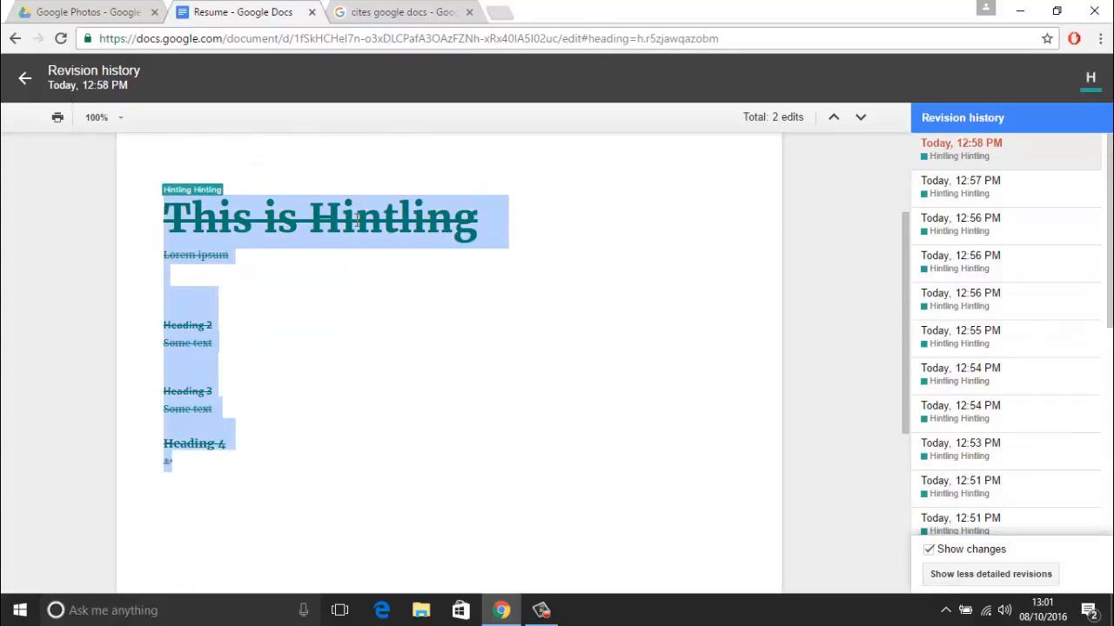
scroll(509, 266, "up", 2)
Preview the earlier 12:54 PM revision with the table of contents placeholder and dog picture, and restore it.
left_click(961, 411)
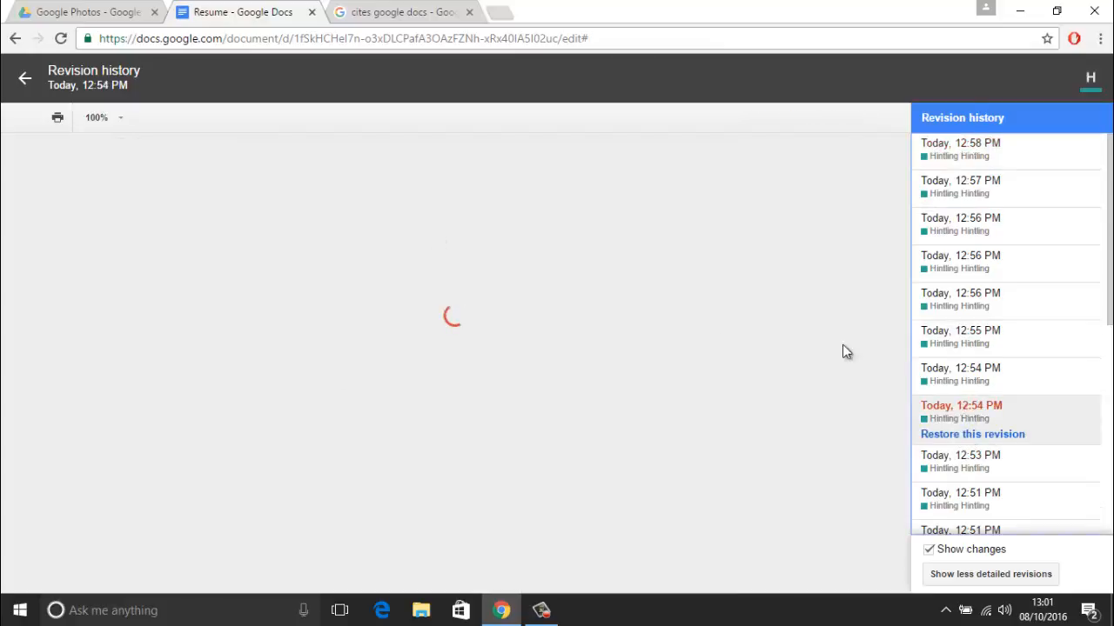
scroll(331, 374, "down", 1)
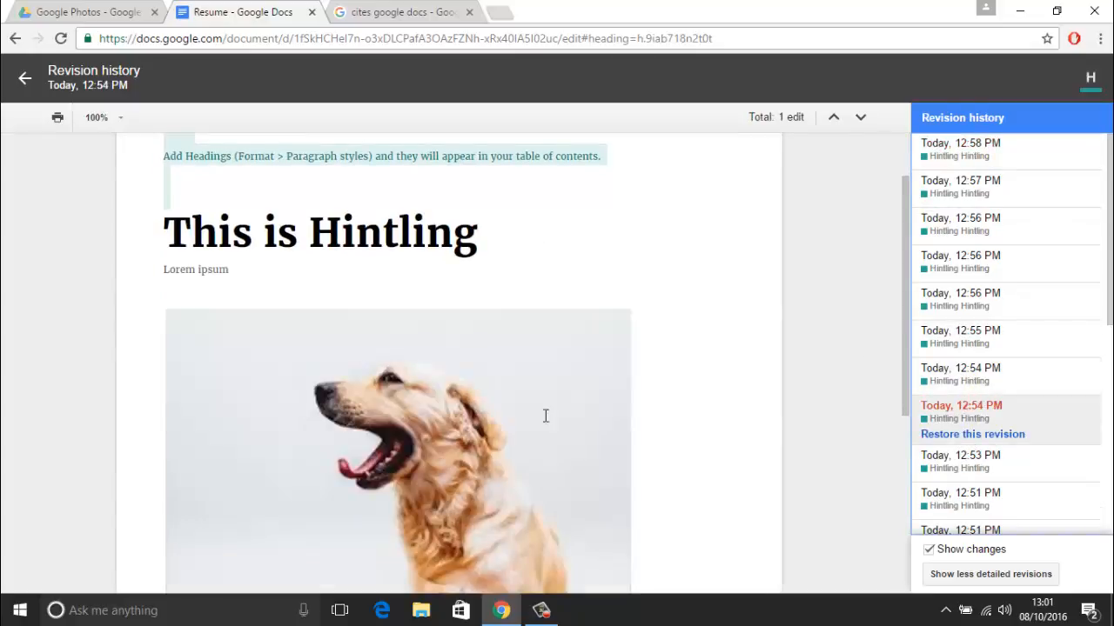
left_click(976, 436)
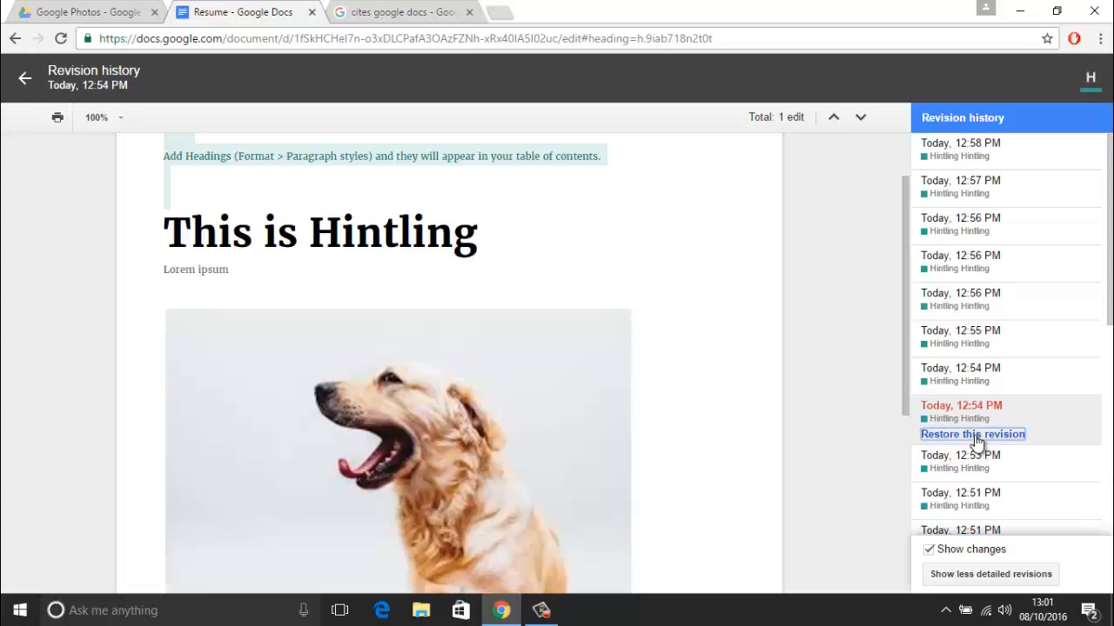